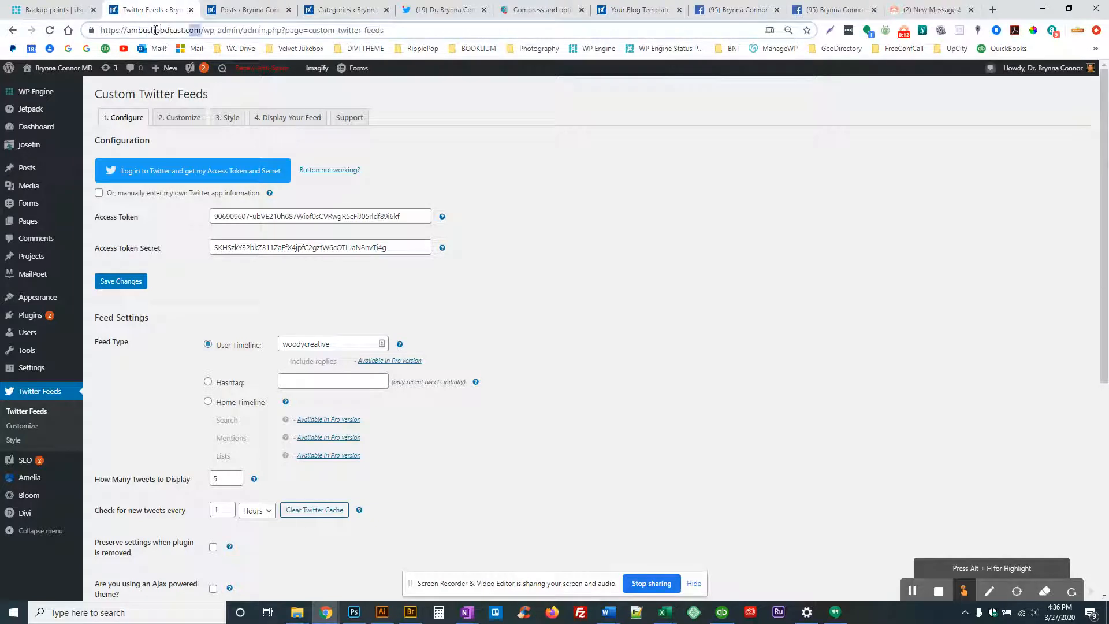
Highlight the site's base address and its wp-admin part in the page URL
left_click_drag(156, 30, 79, 29)
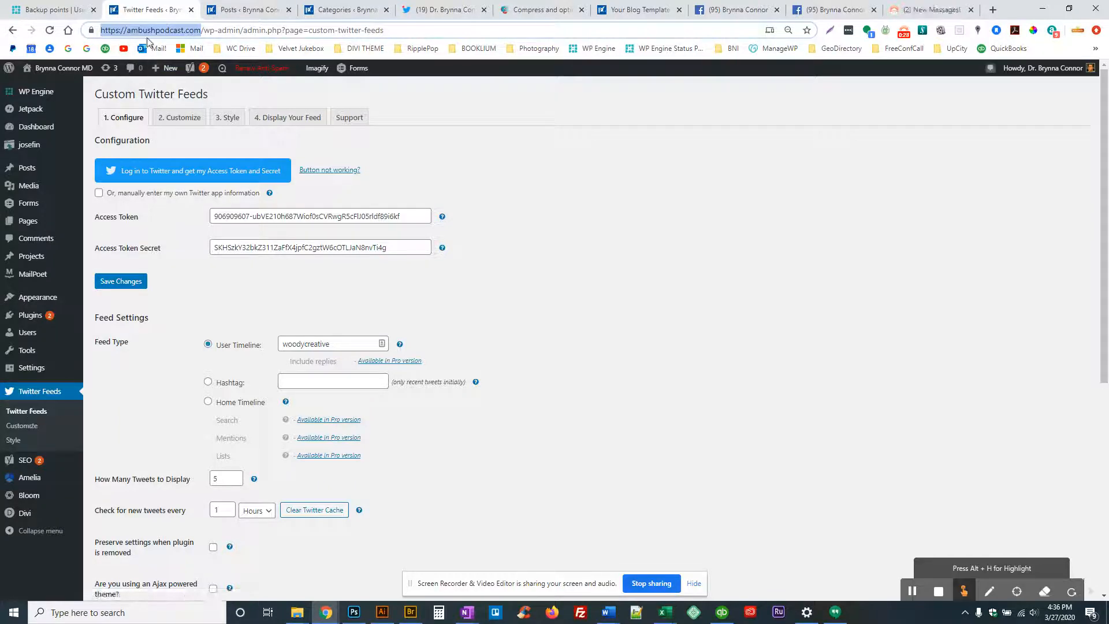
left_click(200, 31)
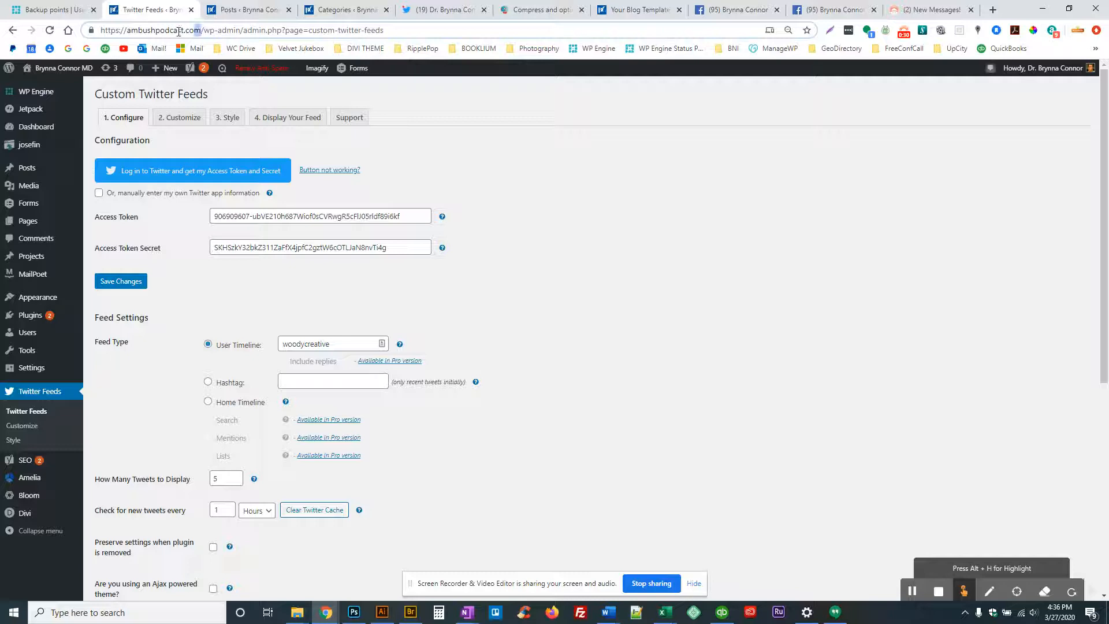
left_click_drag(179, 31, 81, 31)
left_click(212, 31)
left_click_drag(240, 30, 96, 32)
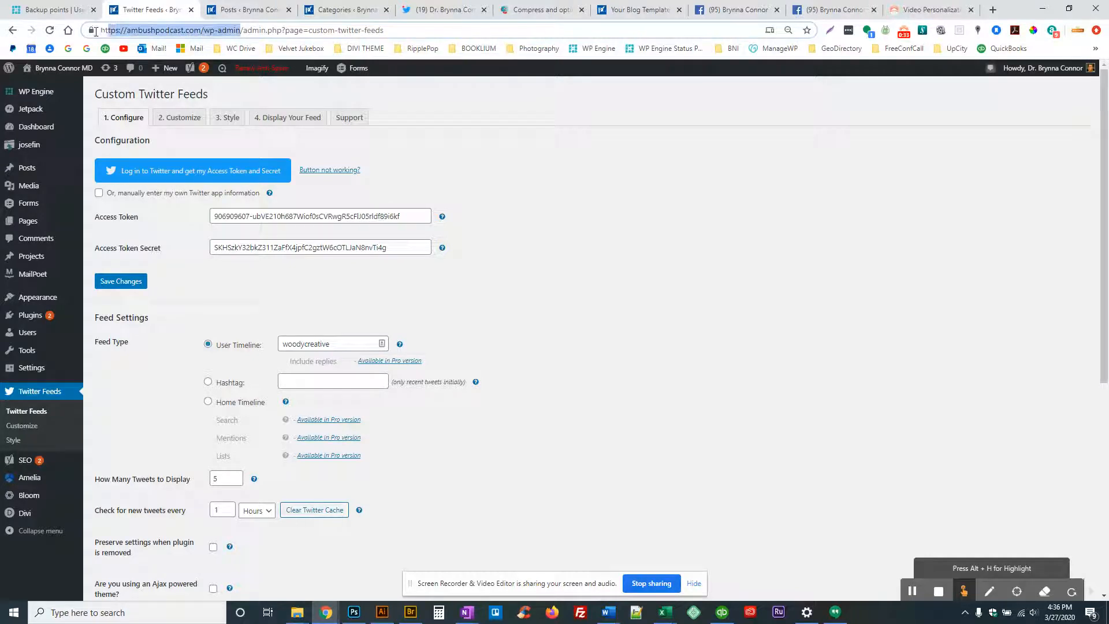
left_click(231, 37)
left_click_drag(242, 32, 84, 35)
left_click(197, 30)
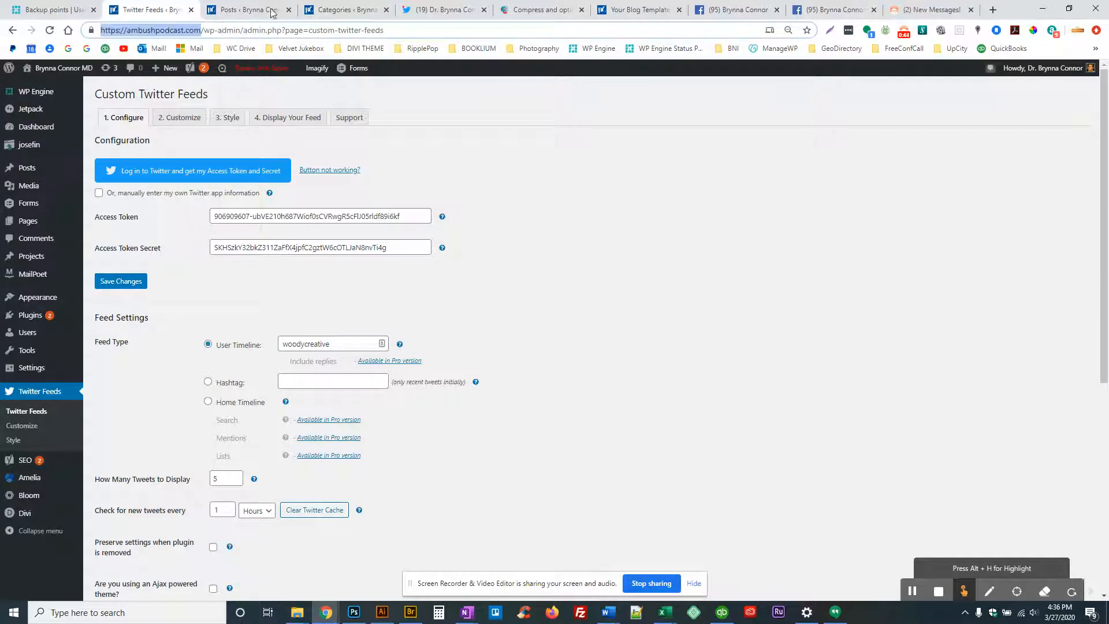
left_click_drag(241, 30, 100, 30)
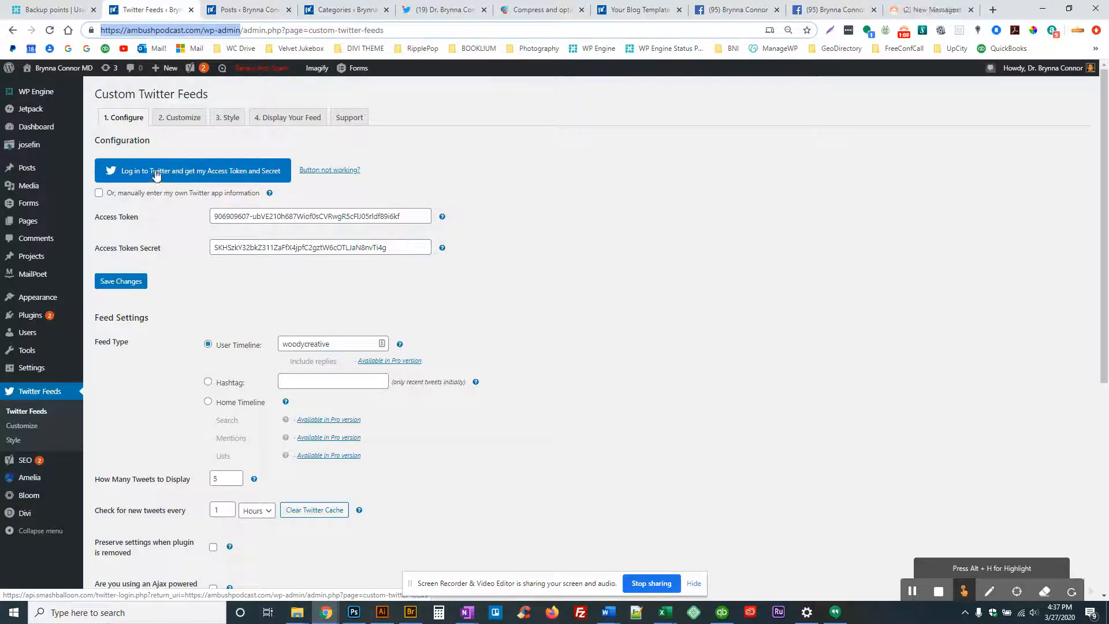
Place the Your Blog Template browser tab beside the Categories tab and open the site's Blog page in it
left_click(245, 10)
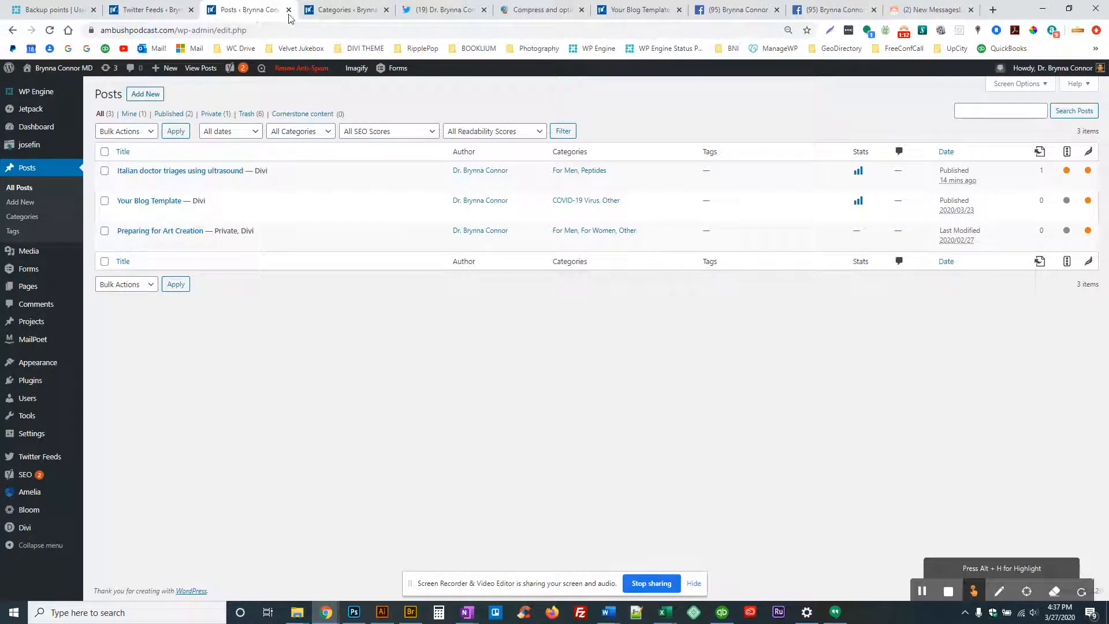
left_click_drag(635, 9, 450, 12)
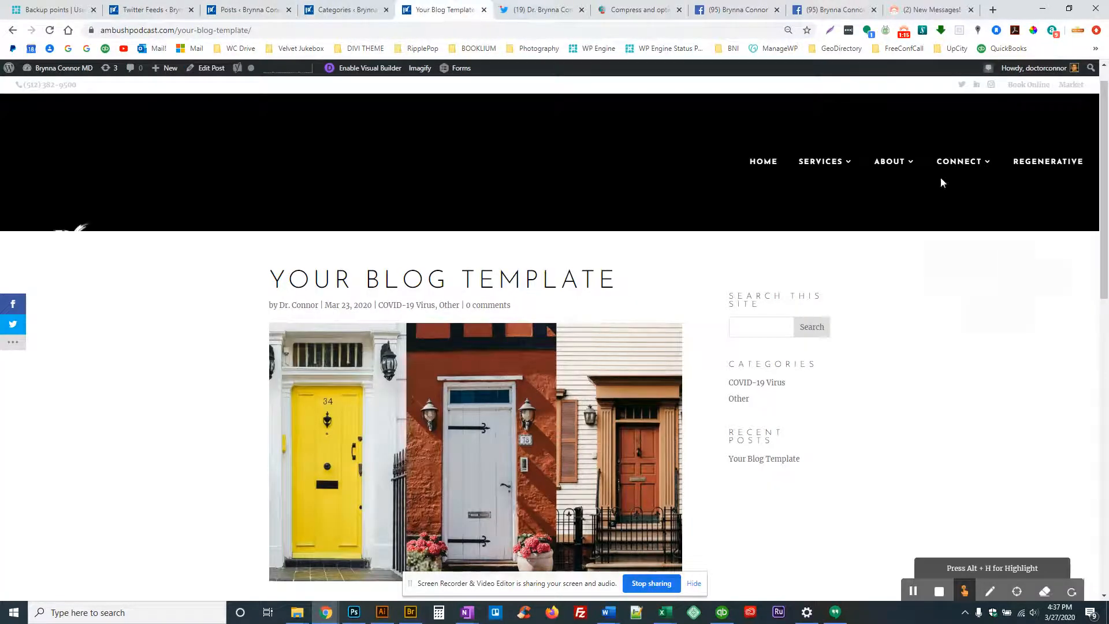
mouse_move(963, 171)
left_click(961, 313)
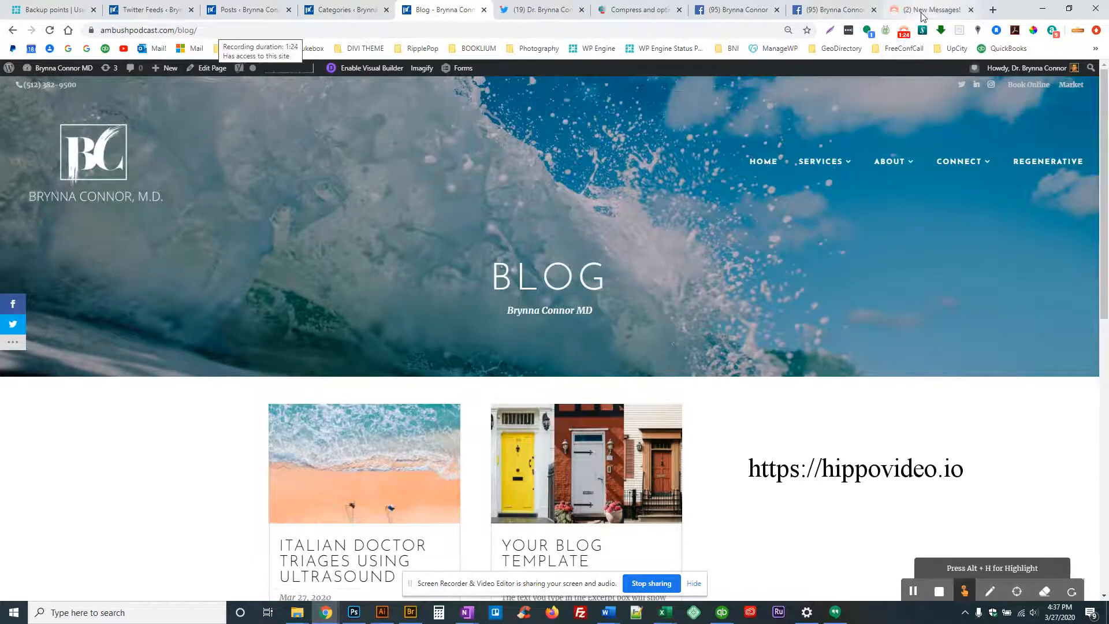
Look at the Hippo Video site and the admin posts list, and examine the post cards on the Blog page
left_click(917, 11)
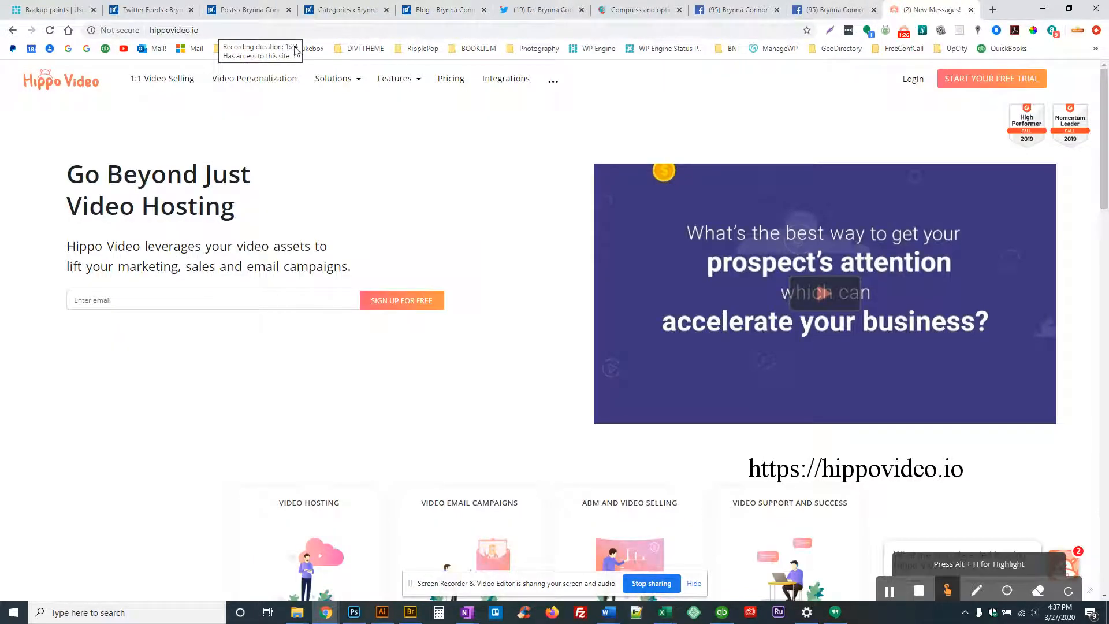
left_click(346, 10)
left_click(254, 11)
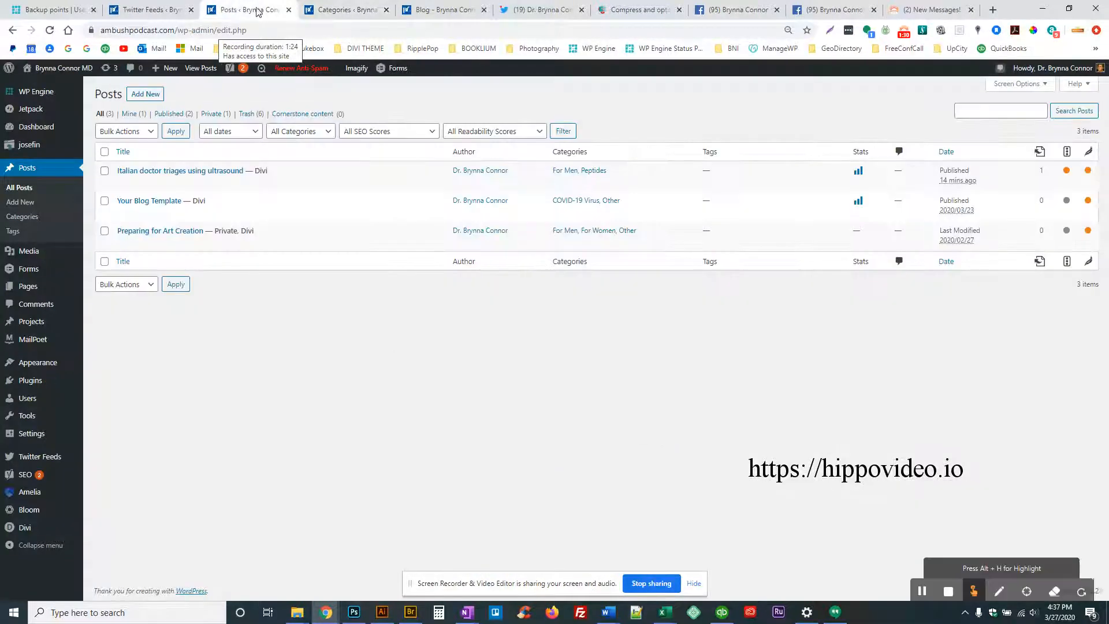
left_click(439, 11)
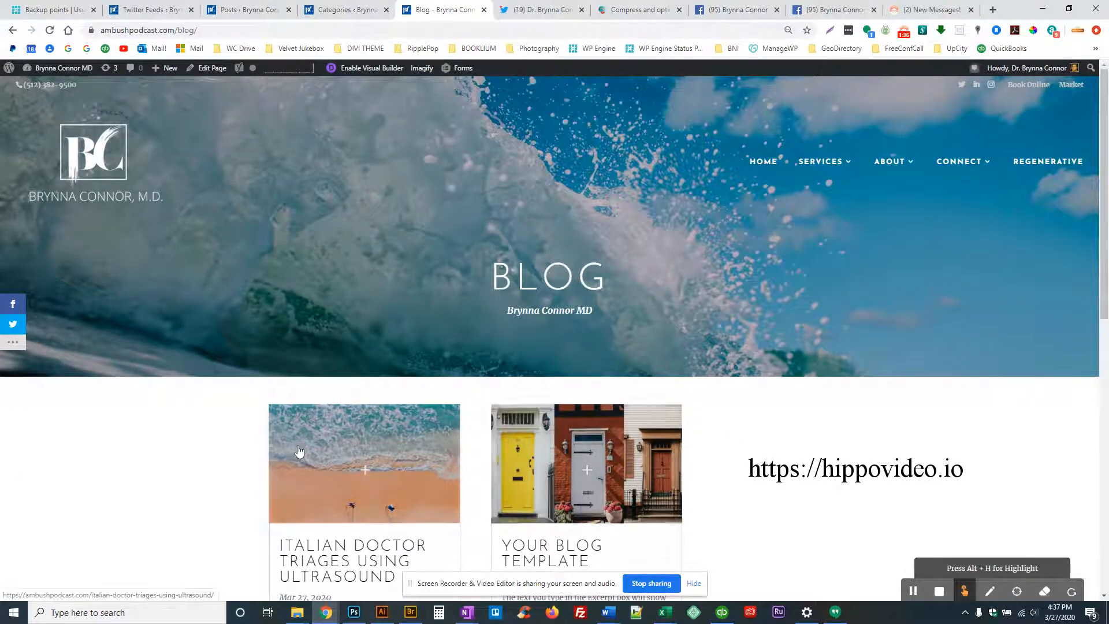
scroll(201, 442, "down", 1)
scroll(202, 443, "down", 3)
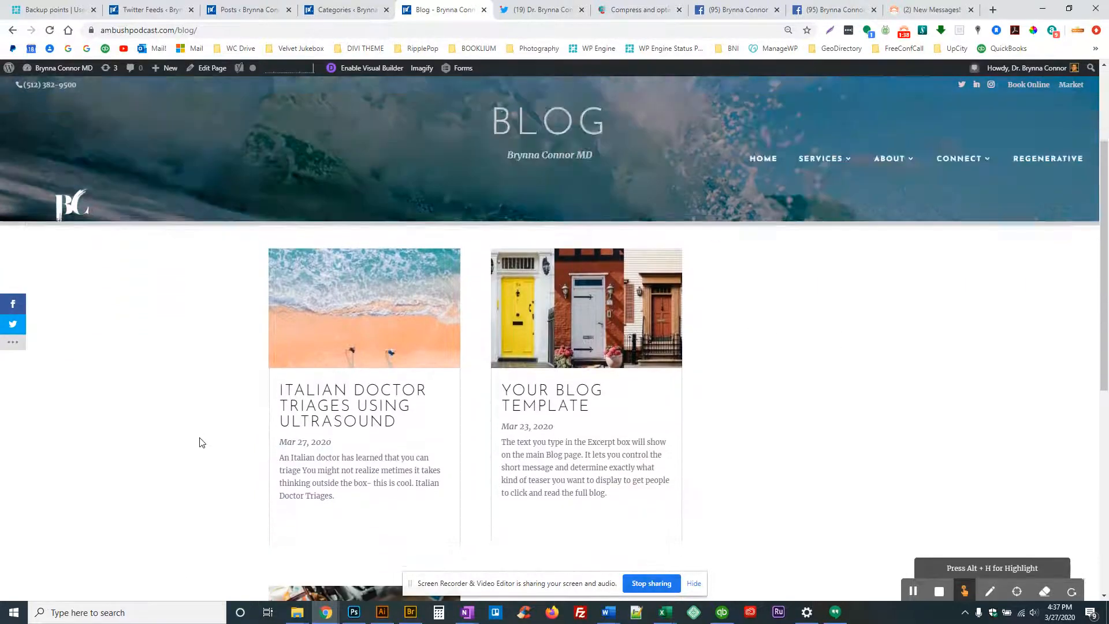
scroll(201, 443, "down", 1)
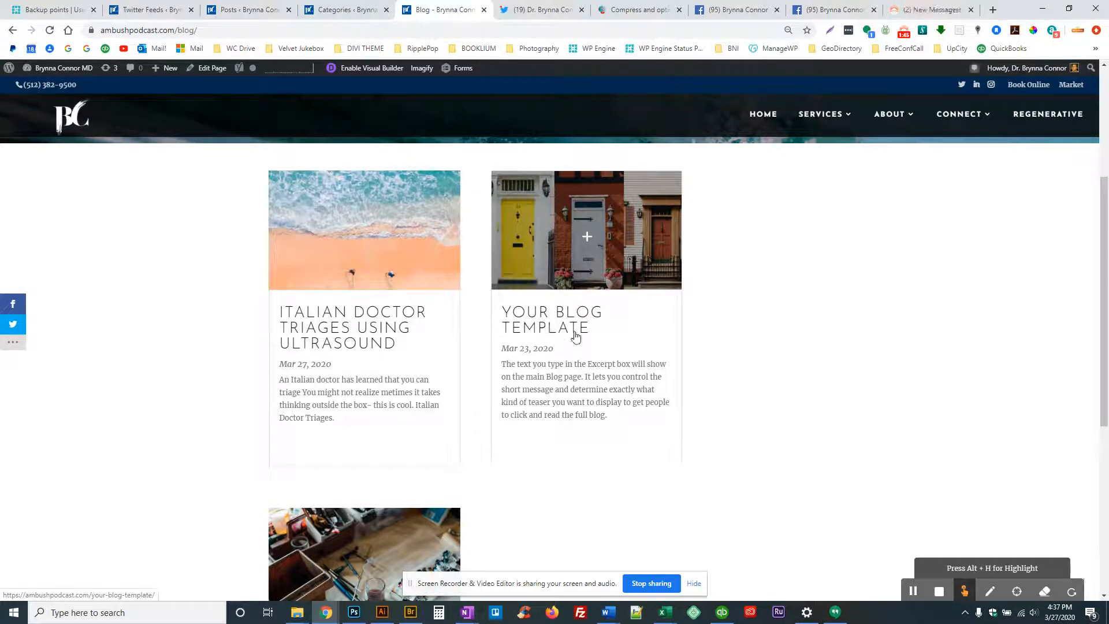
Make the Your Blog Template post private with Quick Edit in the admin posts list
left_click(245, 11)
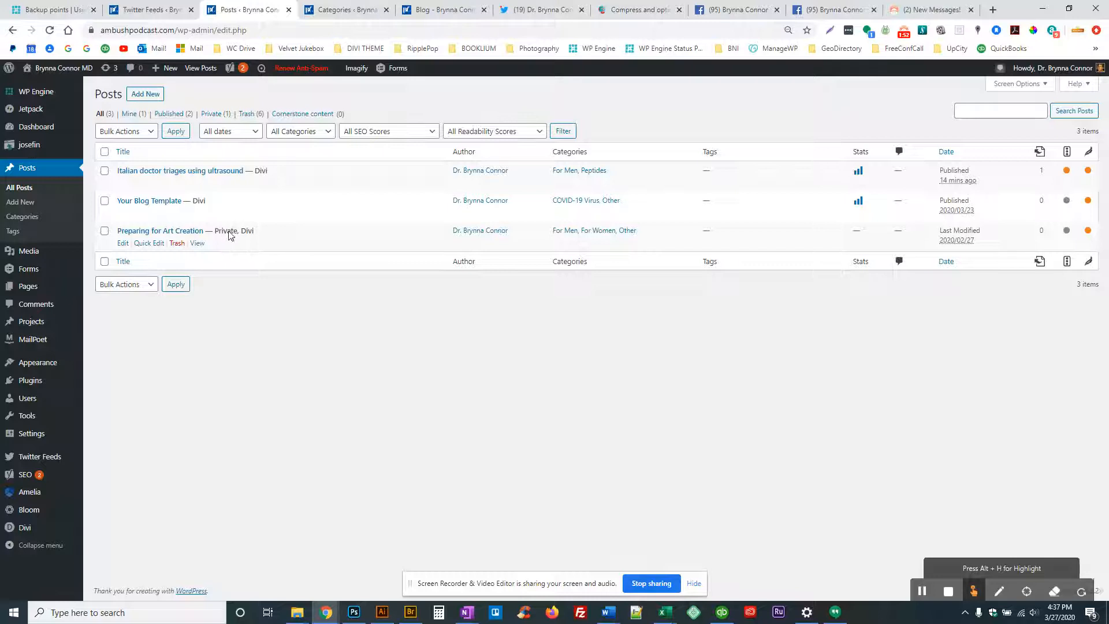
left_click(149, 214)
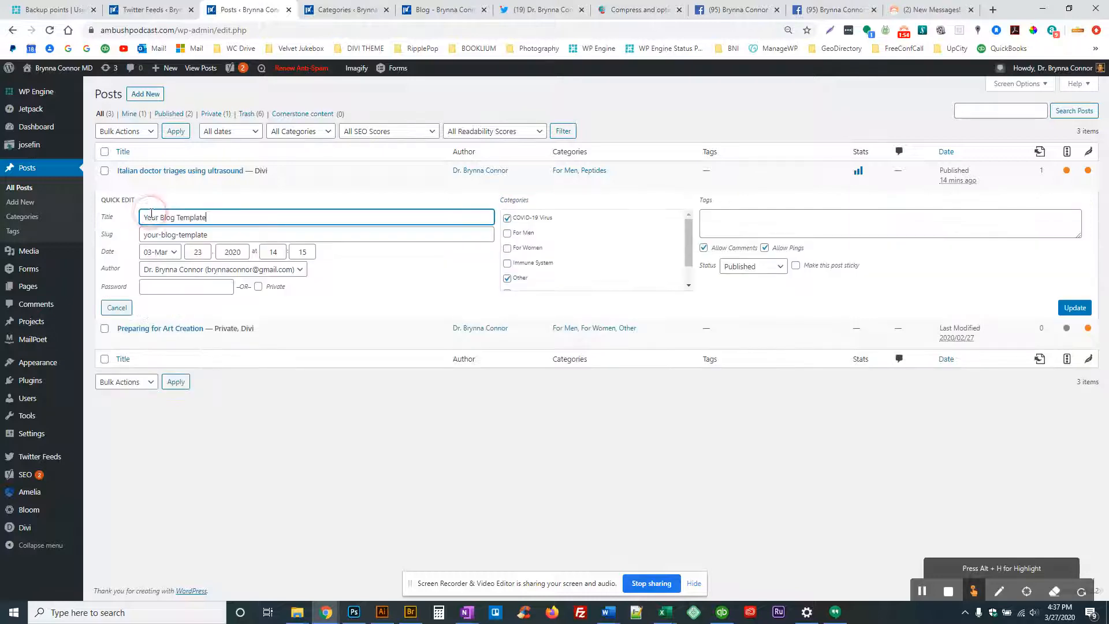
left_click(258, 286)
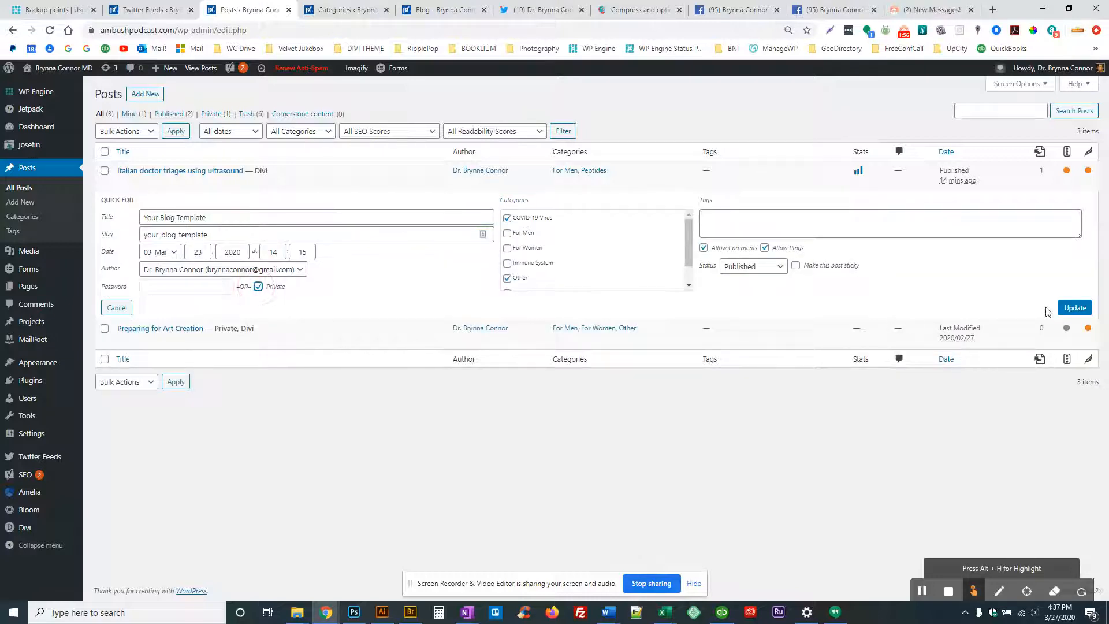
left_click(1078, 308)
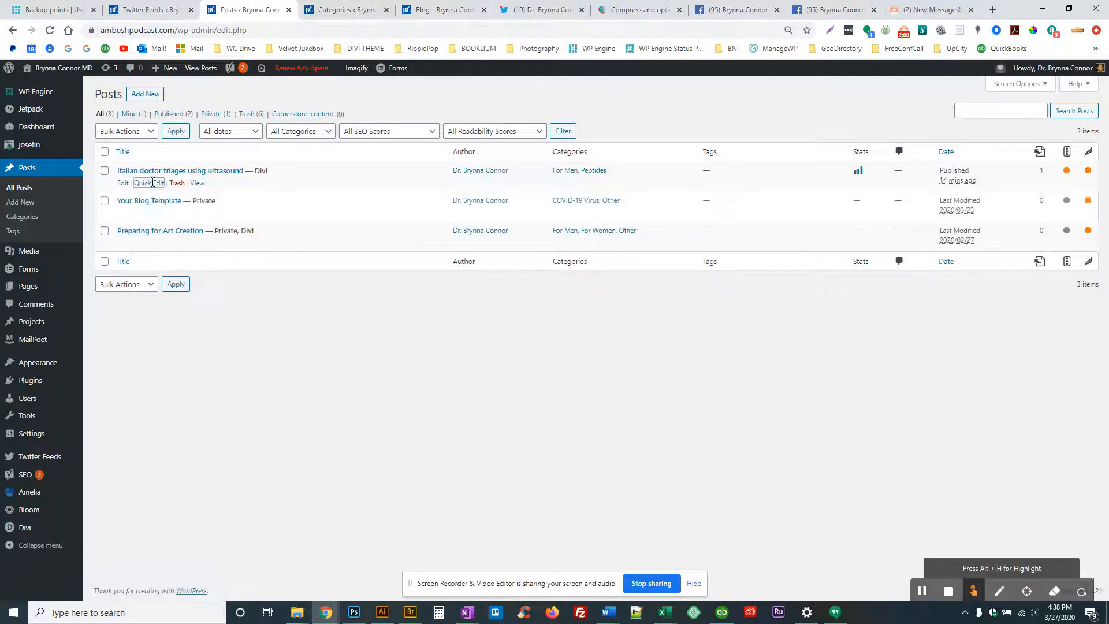
Make the post "Italian doctor triages using ultrasound" private with Quick Edit
left_click(149, 183)
left_click(258, 257)
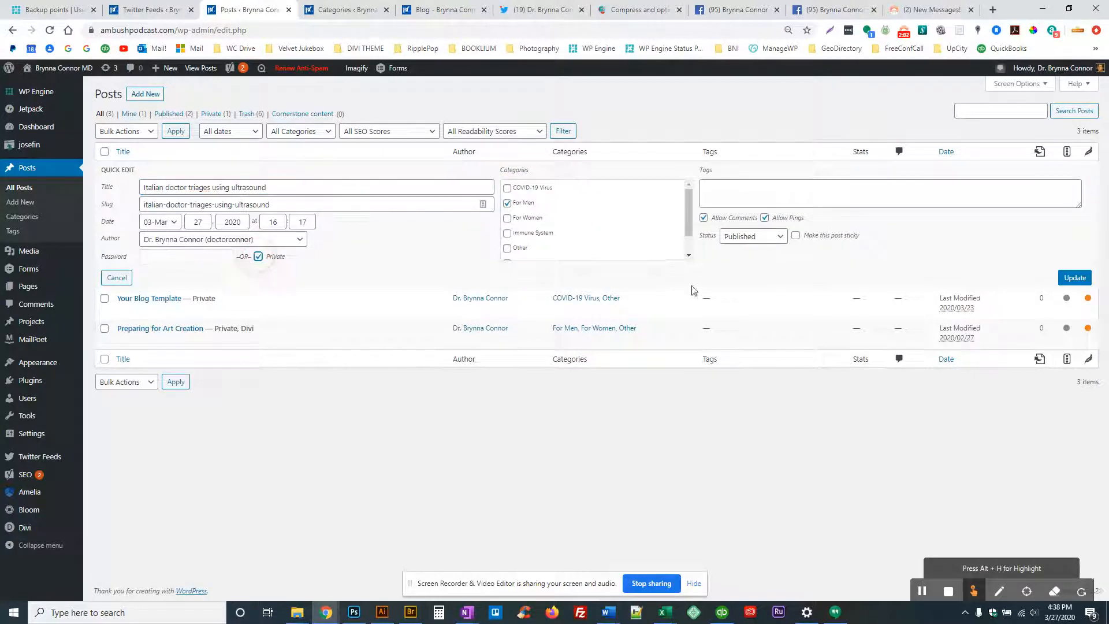
left_click(1074, 278)
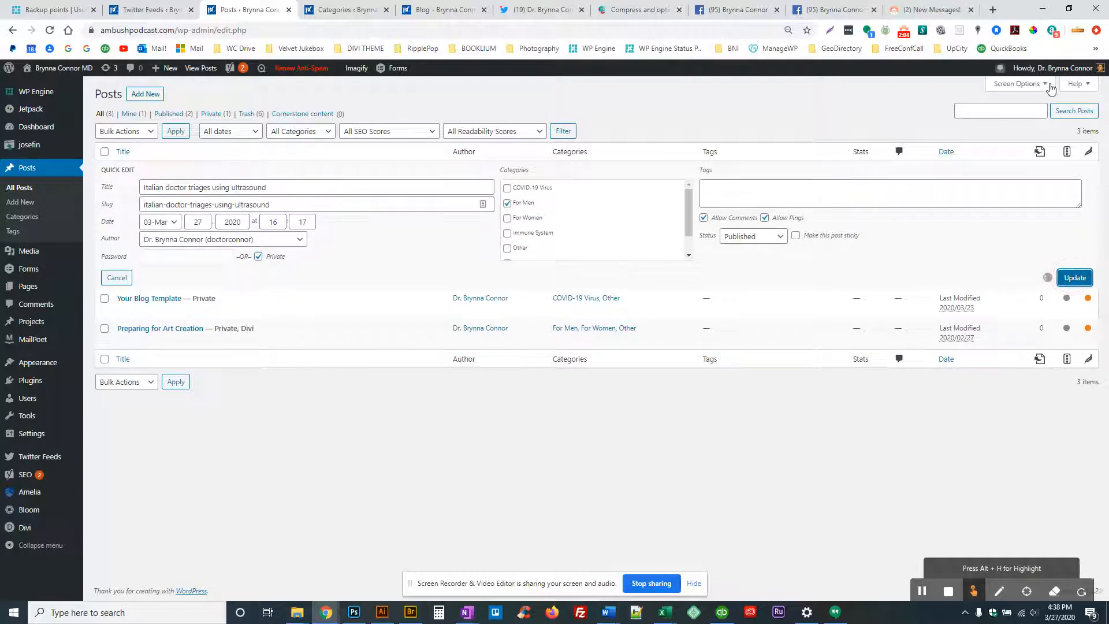
mouse_move(1065, 77)
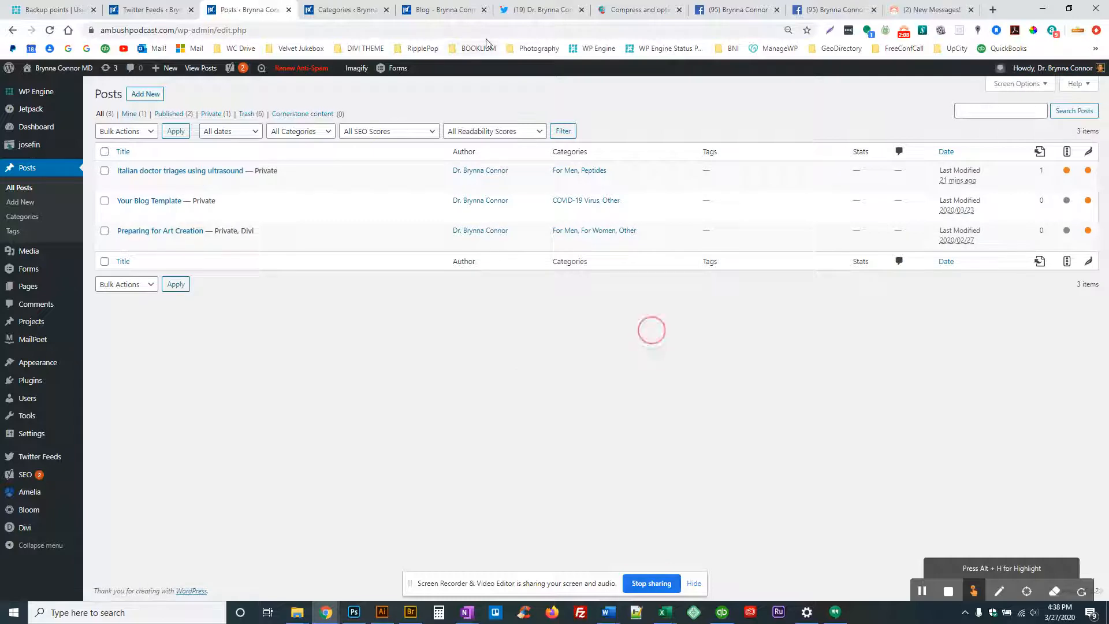
Return to the public Blog page and review the post cards listed there
left_click(444, 10)
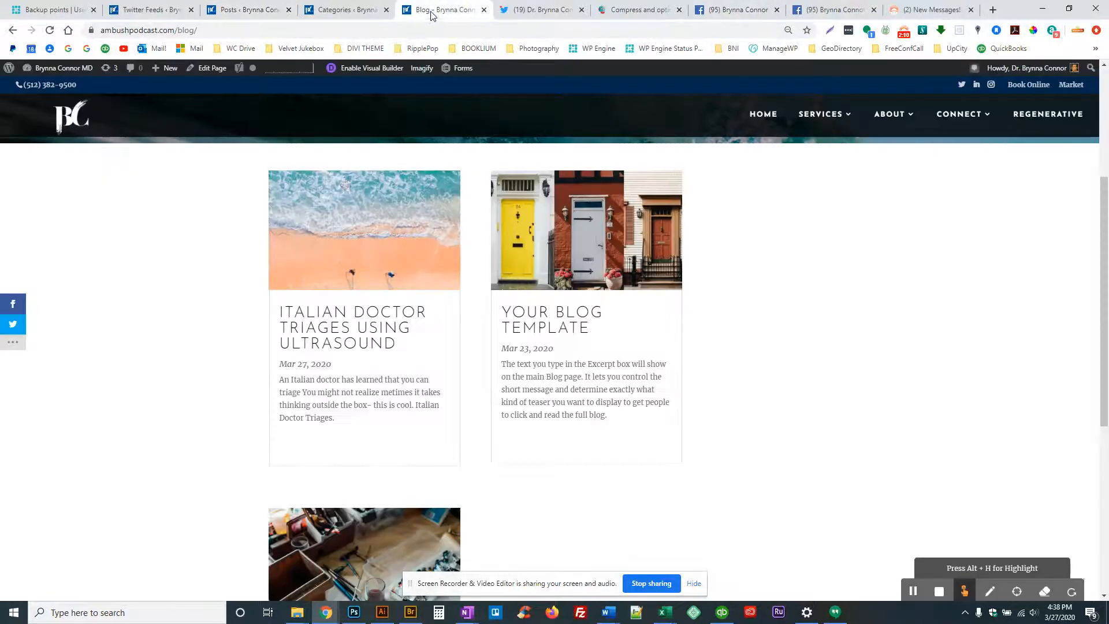
left_click(206, 29)
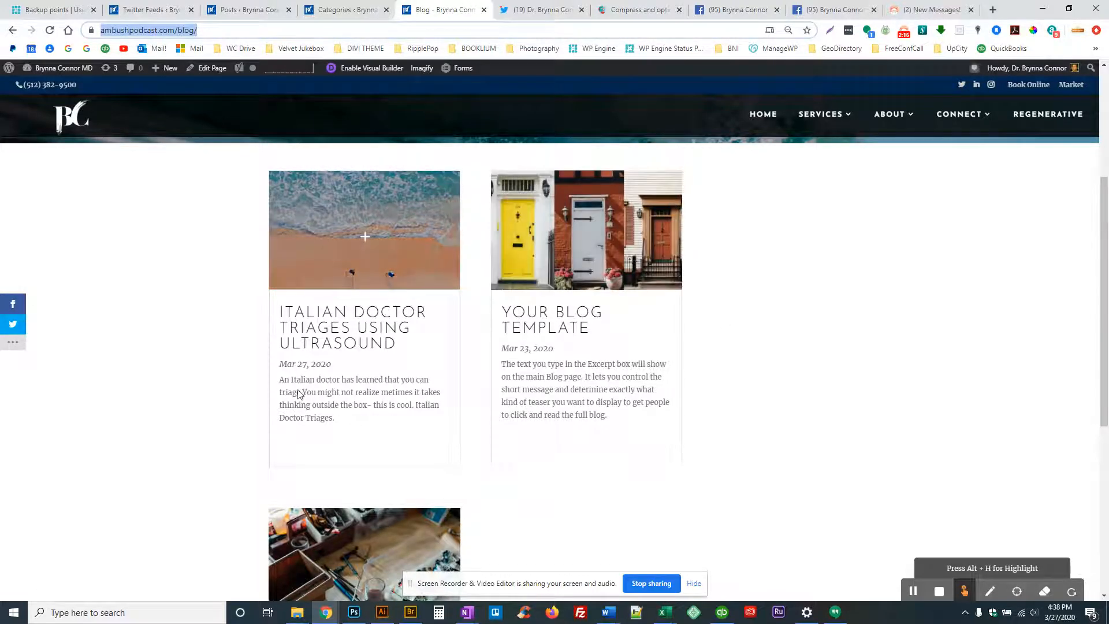
scroll(217, 333, "down", 2)
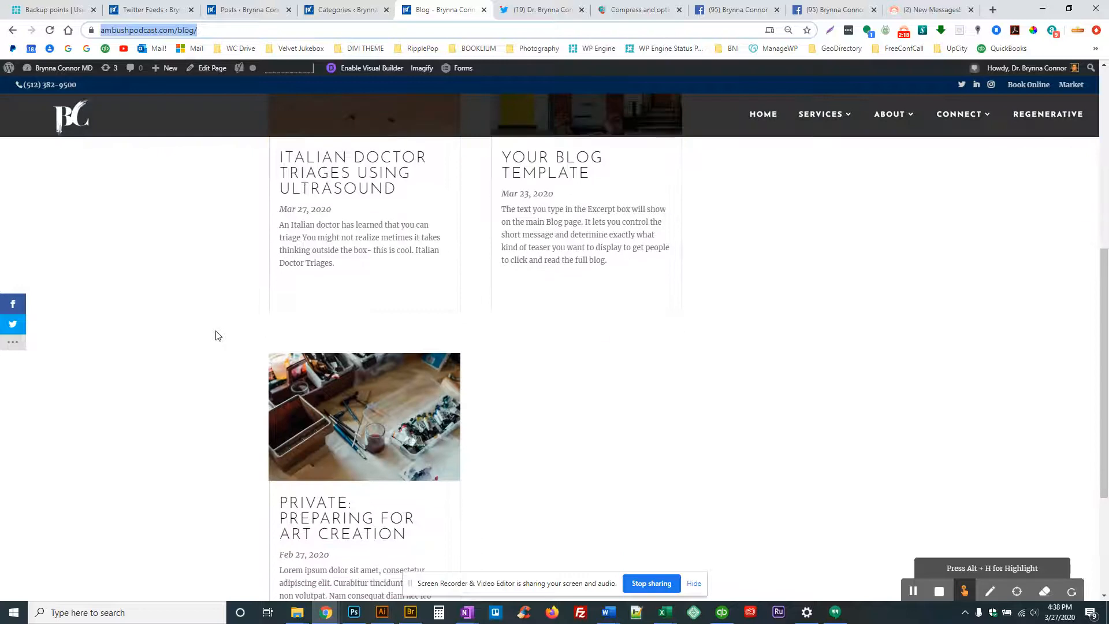
scroll(217, 335, "up", 2)
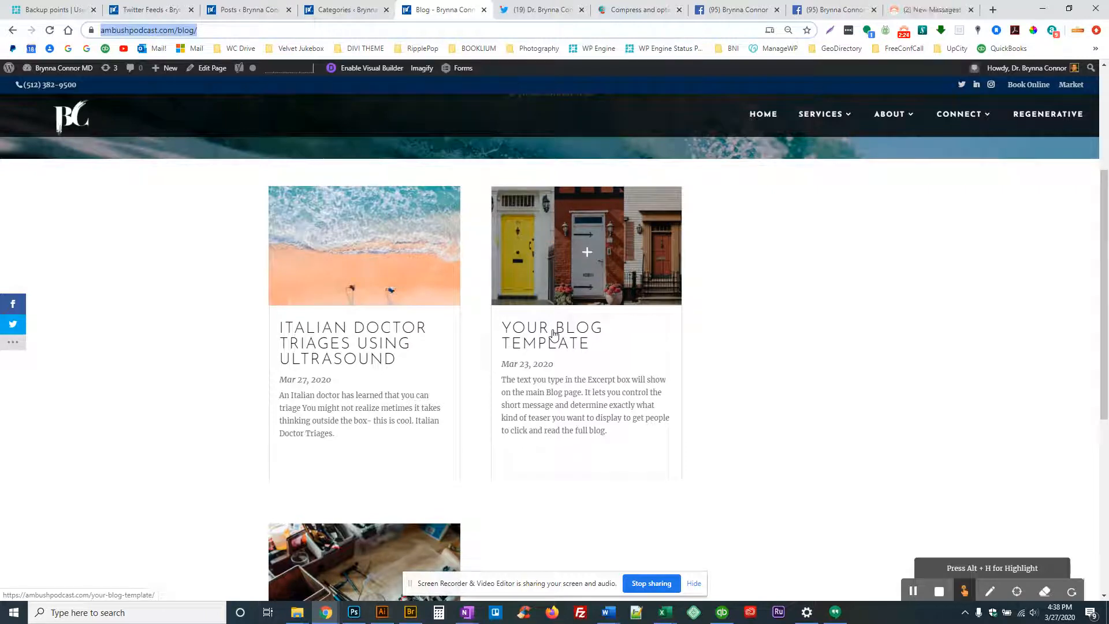
Open the Your Blog Template post from the Blog page and look through its headline, image and text layout
left_click(553, 334)
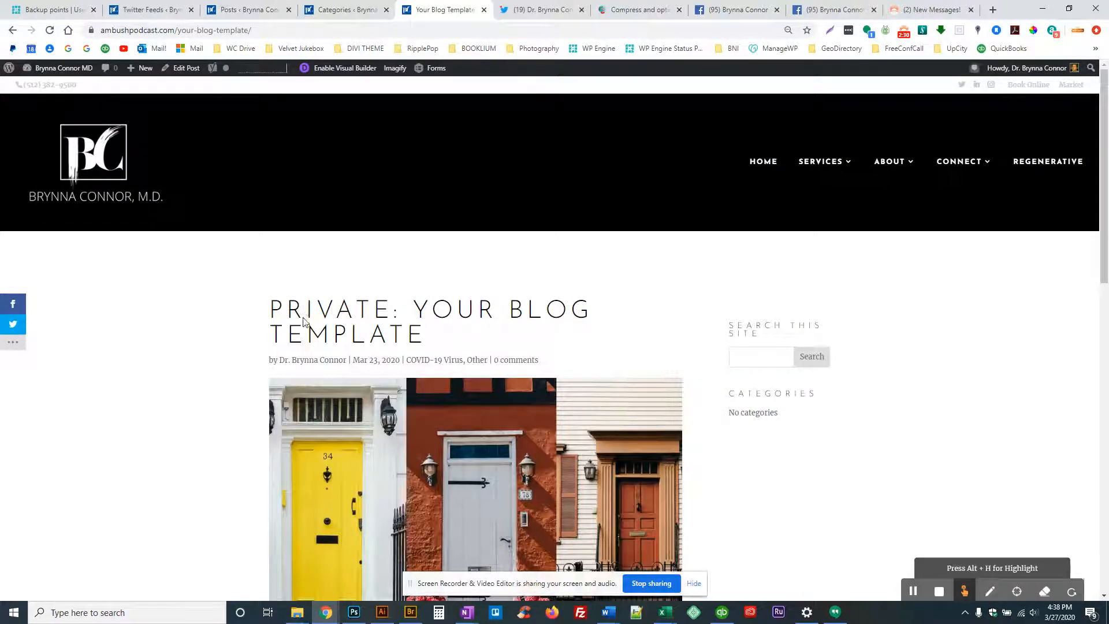
scroll(215, 330, "down", 4)
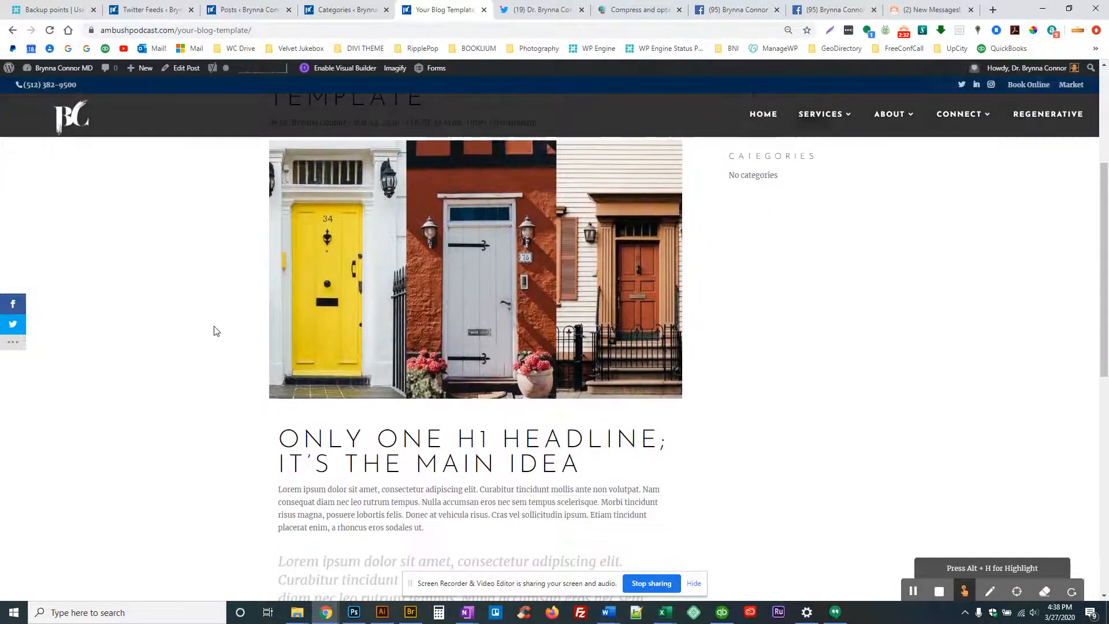
scroll(215, 330, "down", 5)
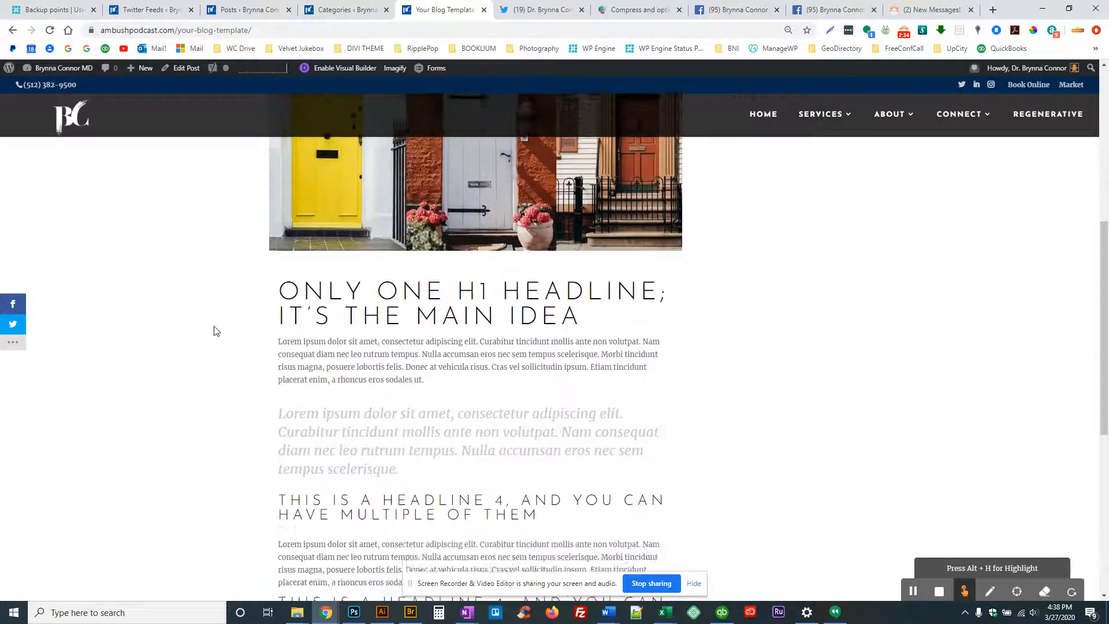
scroll(215, 330, "up", 9)
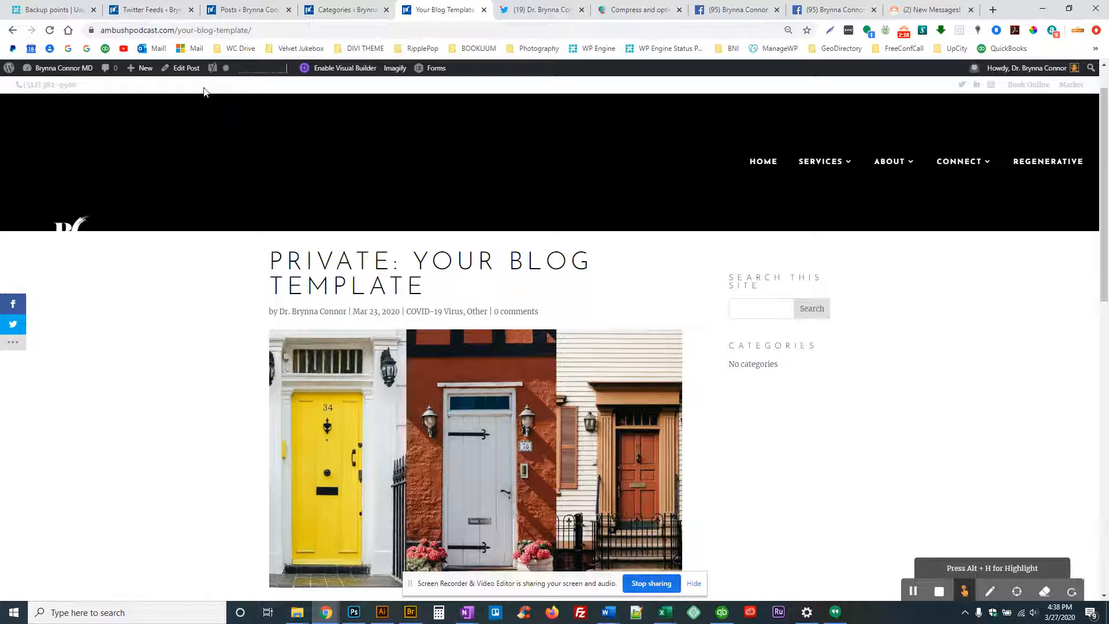
Compare where a new post can be started on the public post page and in the WordPress admin
mouse_move(140, 72)
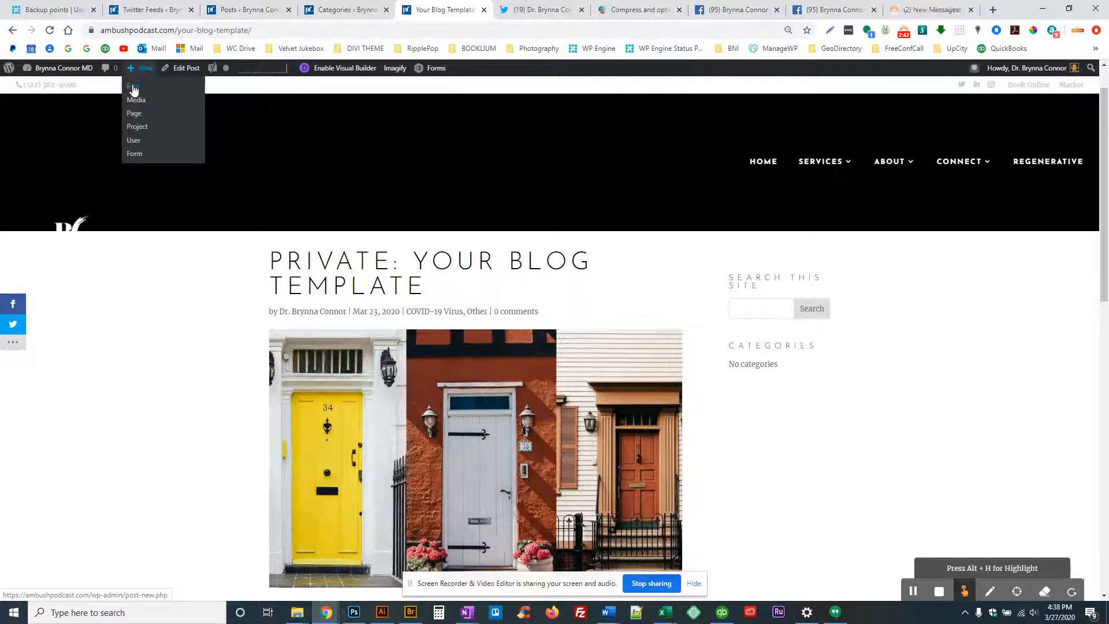
left_click(161, 10)
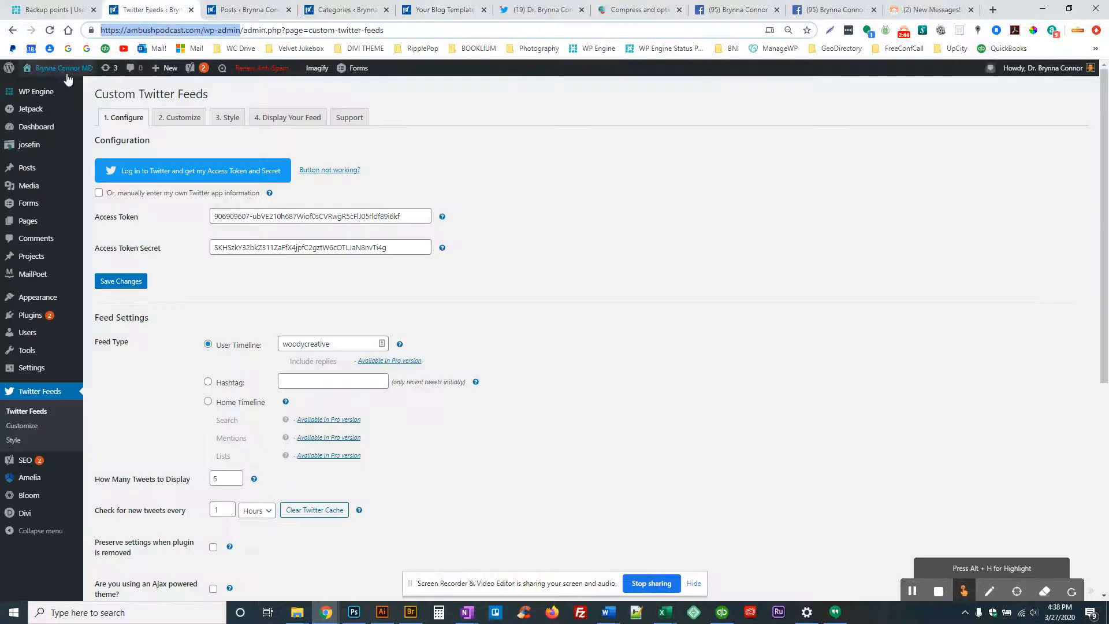
mouse_move(26, 168)
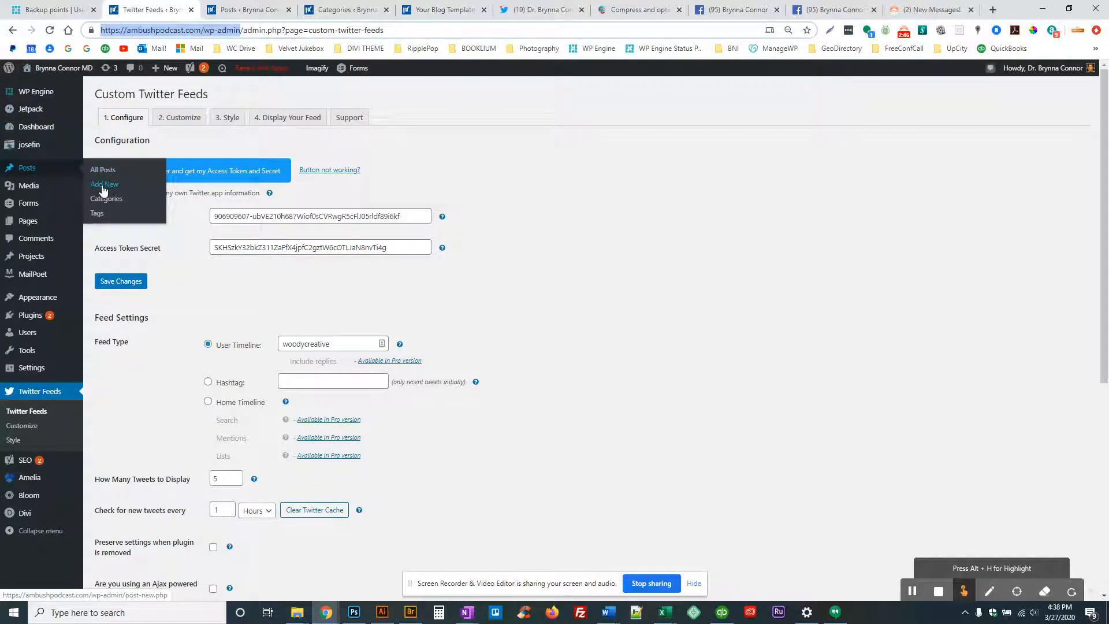
left_click(444, 11)
Create a new post titled "Video Tutorial Blog" and switch it to the Divi Builder
mouse_move(143, 69)
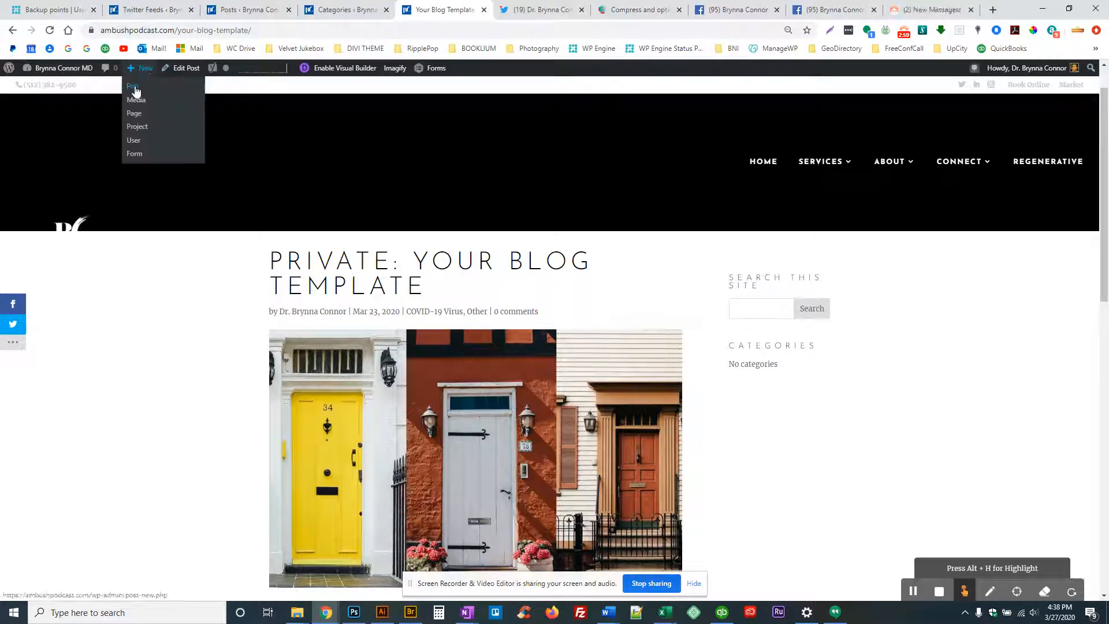
left_click(134, 88)
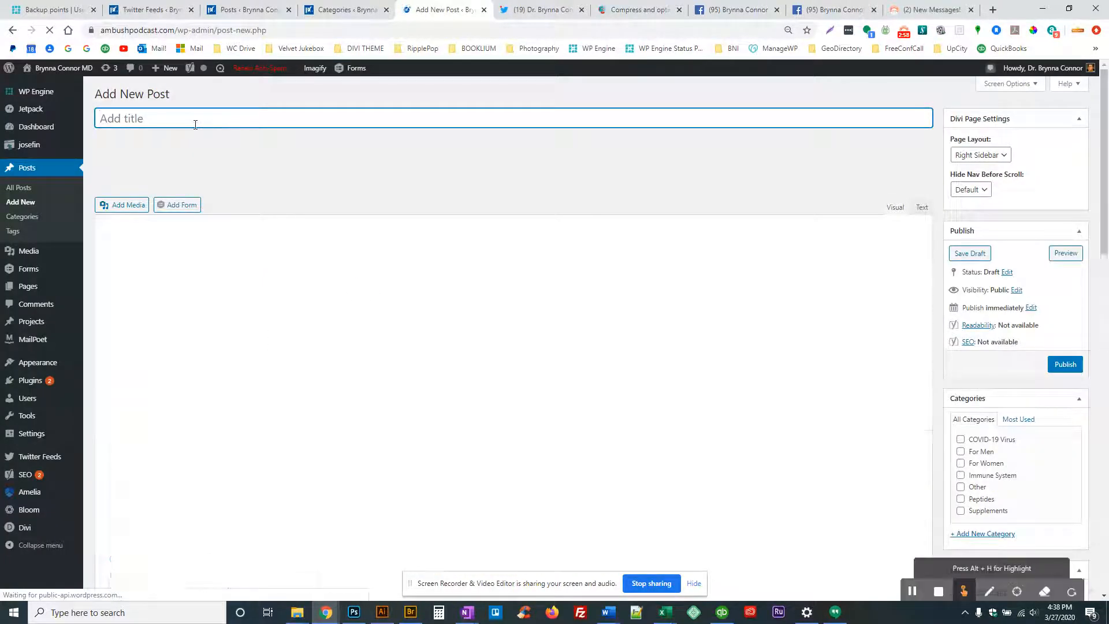
type("Video Tutorial")
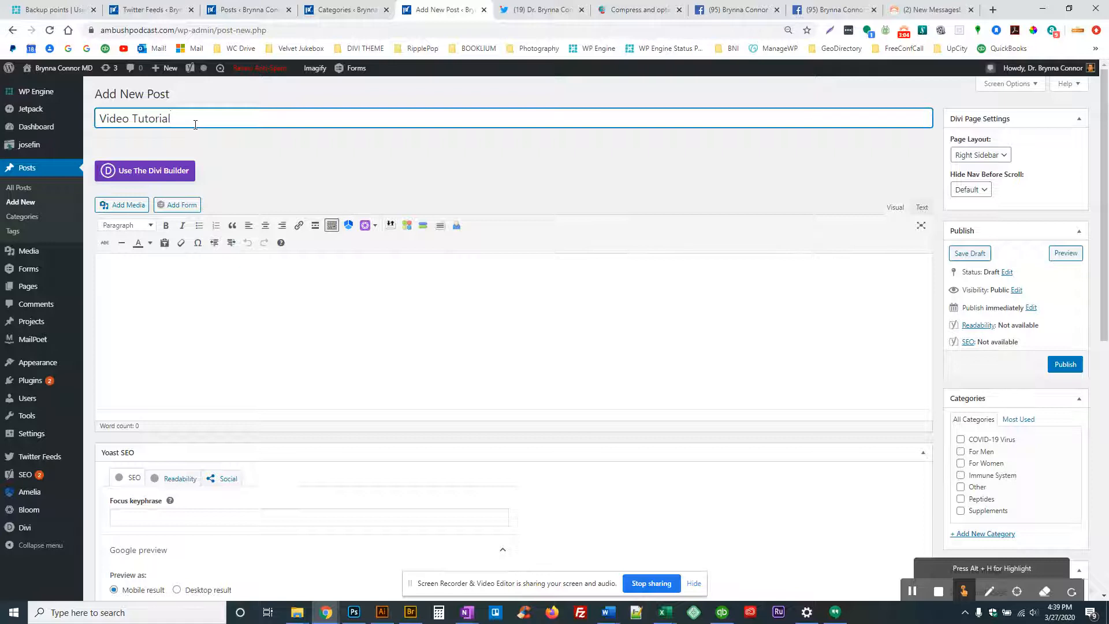
type("Blog")
left_click(154, 171)
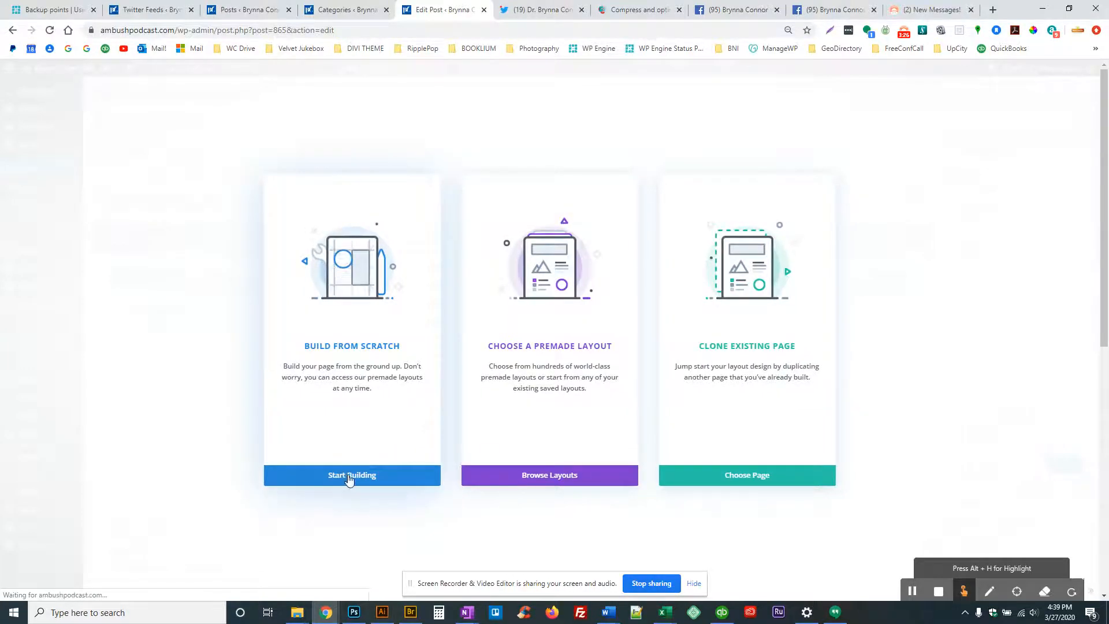
Clone the layout of the existing Your Blog Template post into the new post
left_click(752, 473)
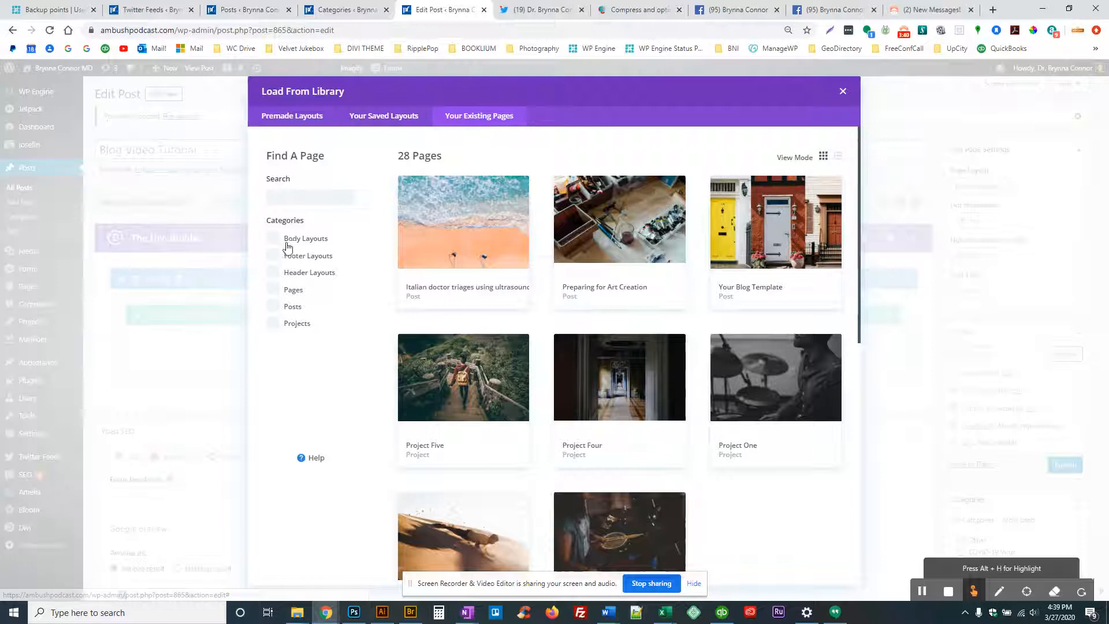
left_click(274, 307)
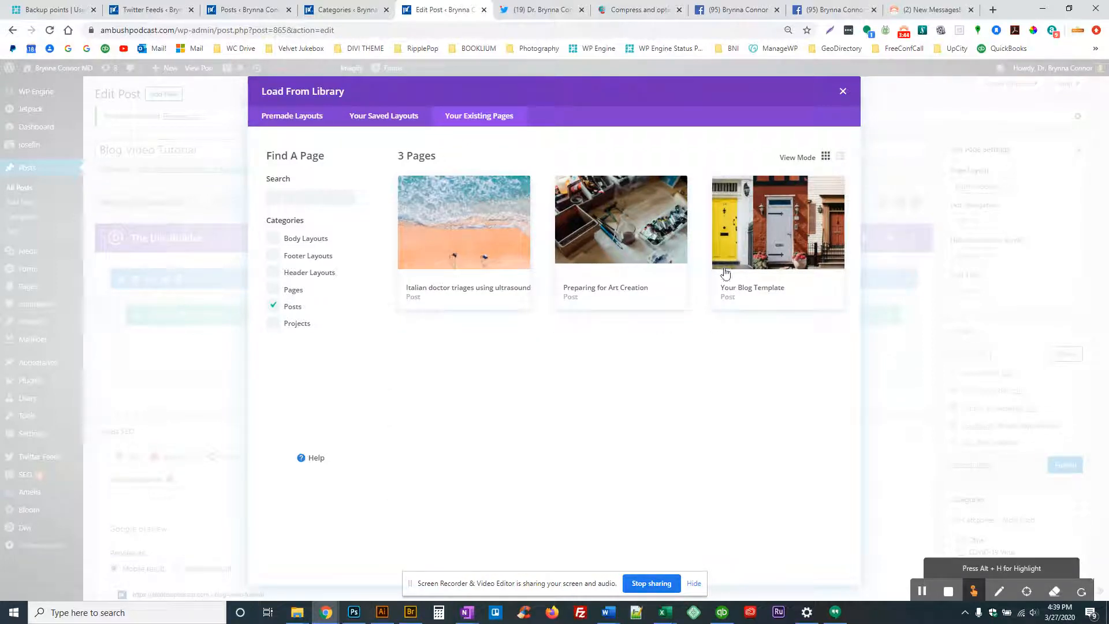
left_click(761, 227)
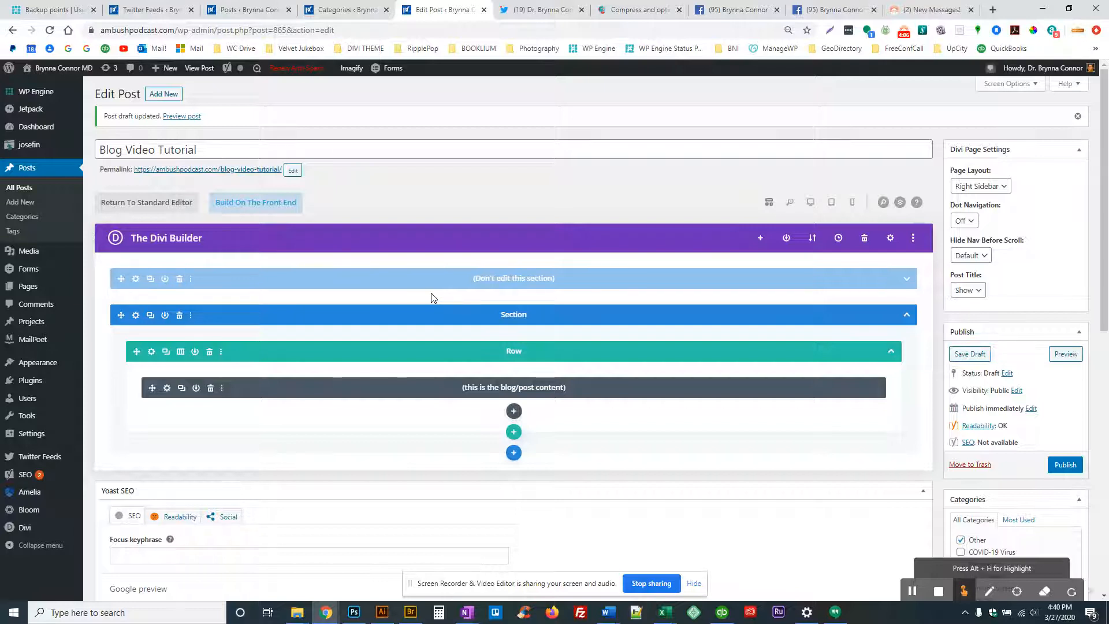
Duplicate the row holding the blog content and change the copy to two equal columns
scroll(411, 290, "down", 1)
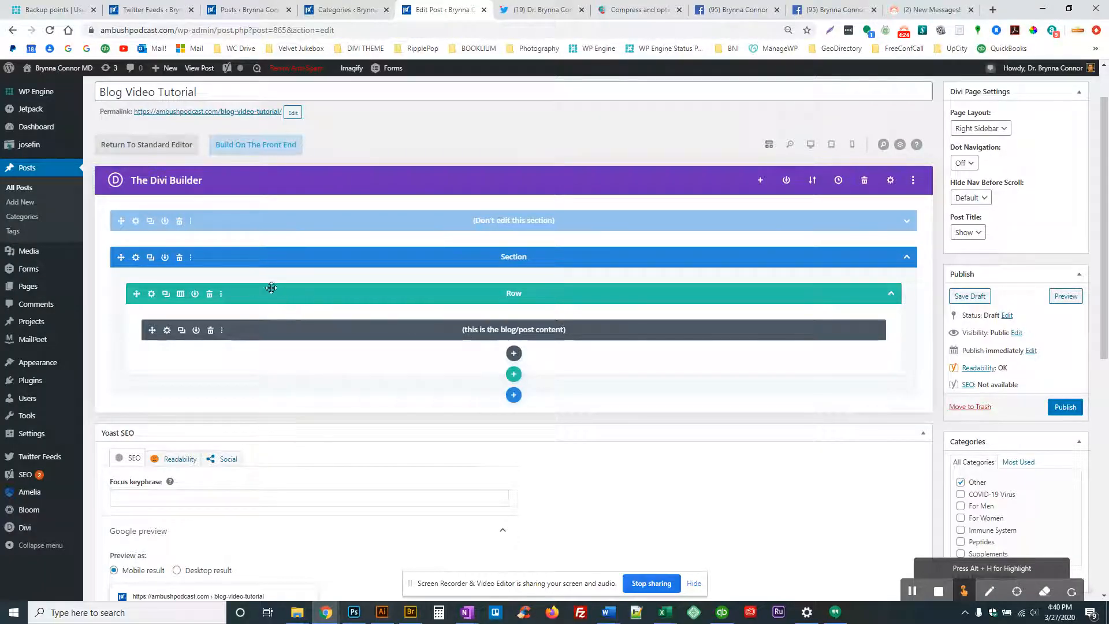
left_click(166, 296)
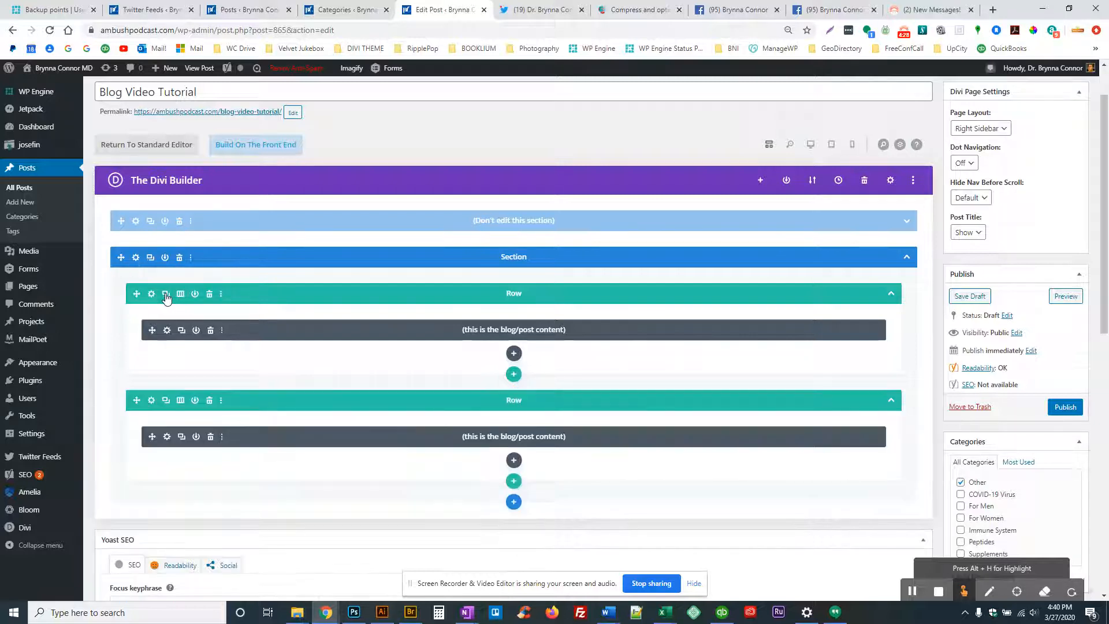
left_click(180, 399)
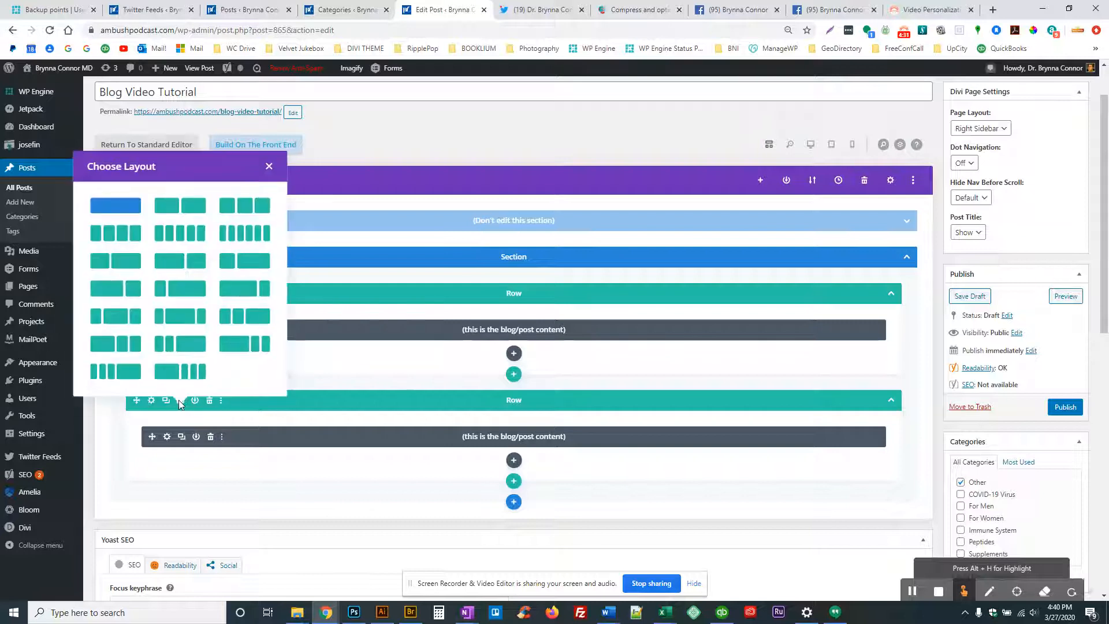
left_click(188, 202)
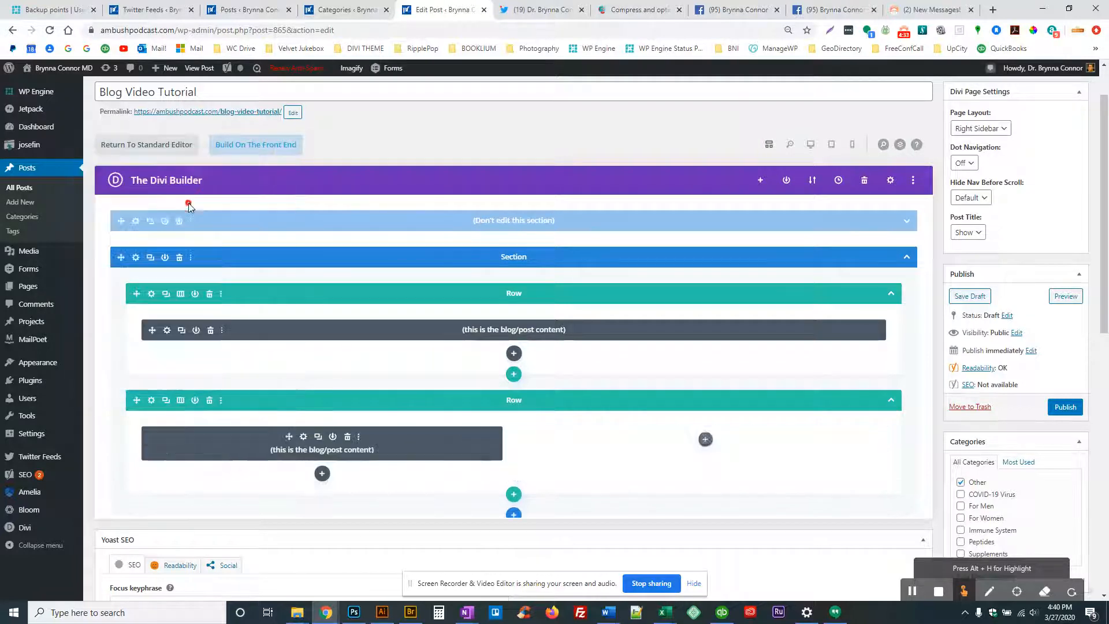
Duplicate the blog content module in the lower row, put one in the right column and delete the left one
left_click(318, 437)
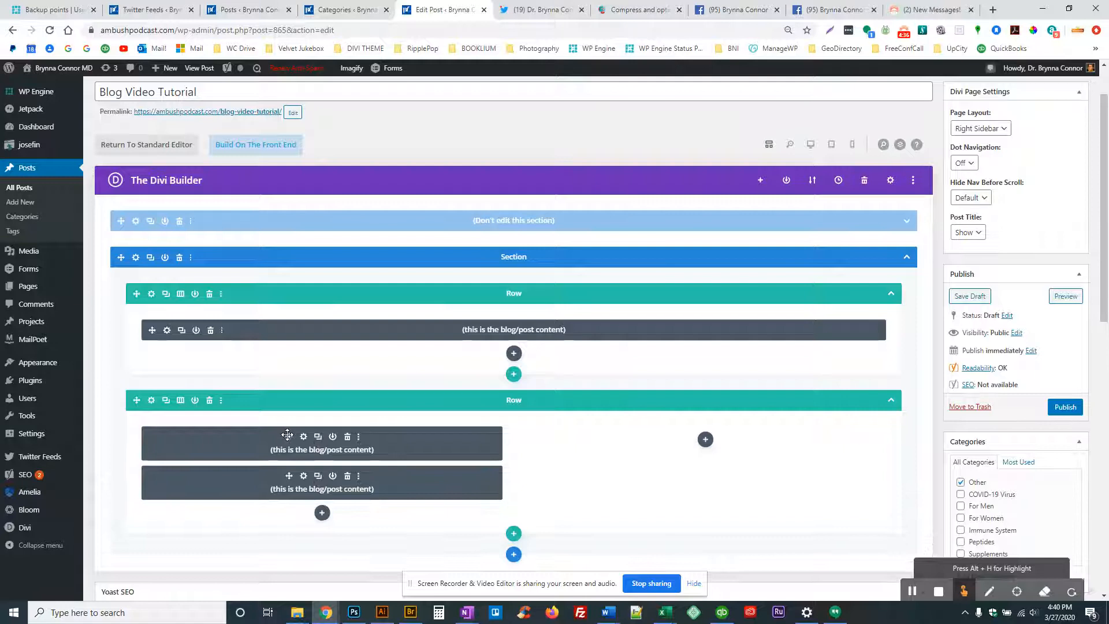
left_click_drag(574, 447, 577, 447)
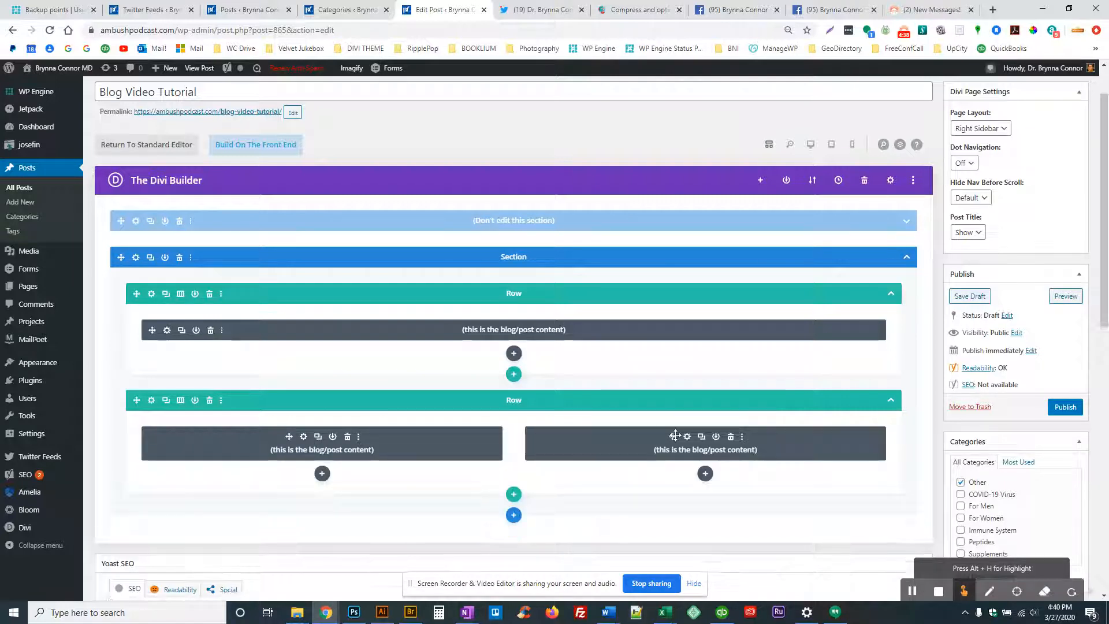
left_click(347, 436)
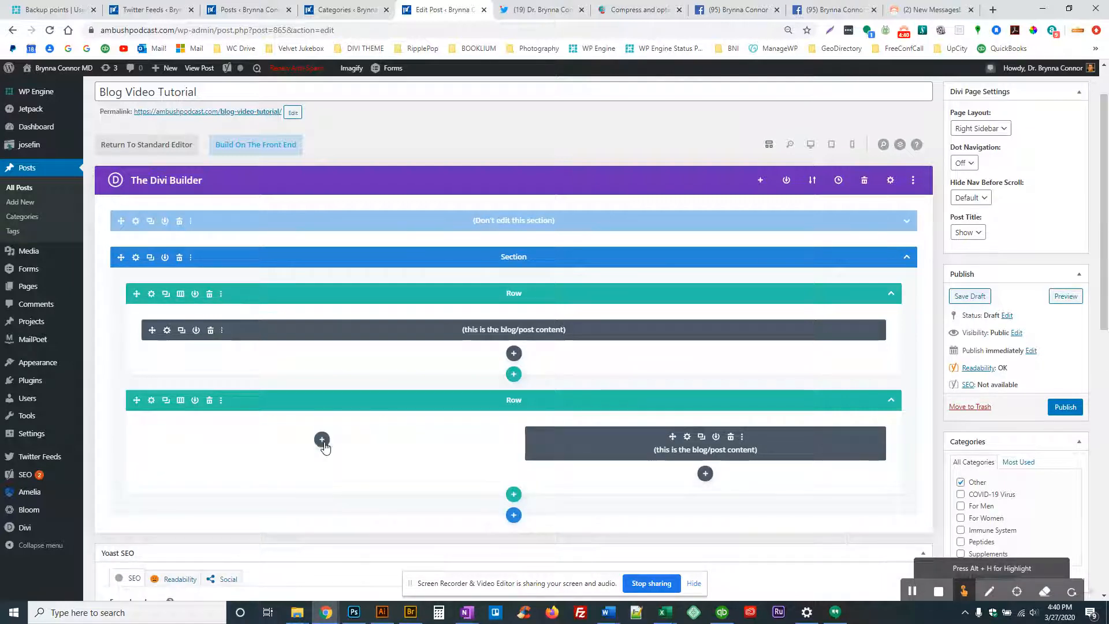
Insert an Image module in the lower row's empty left column using the DNA picture 2400X704-bg-20 from the media library
left_click(322, 440)
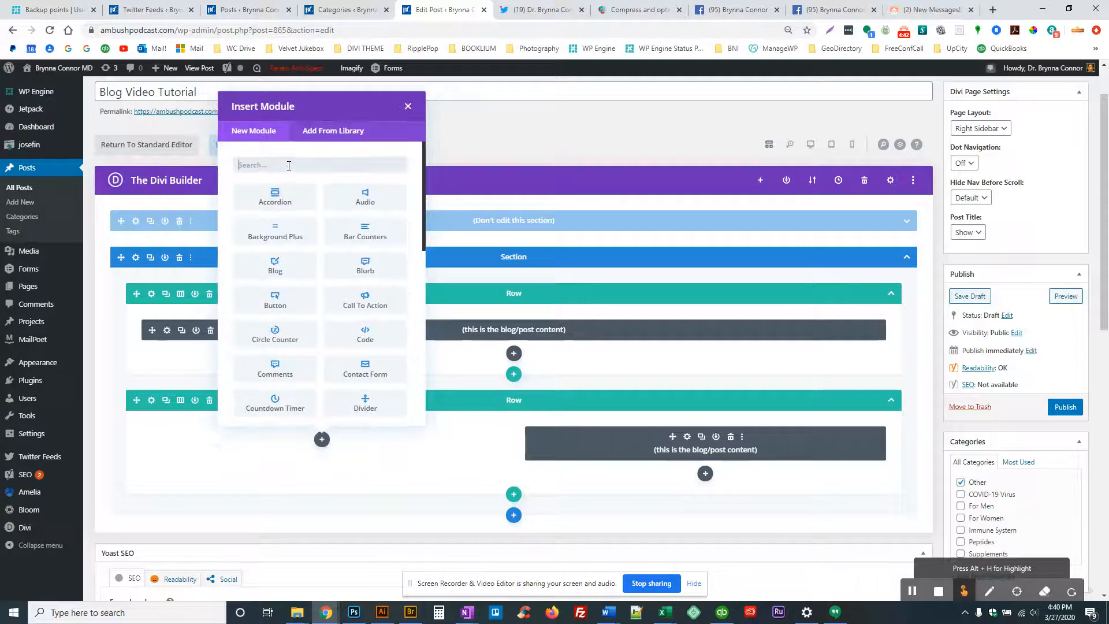
type("imag")
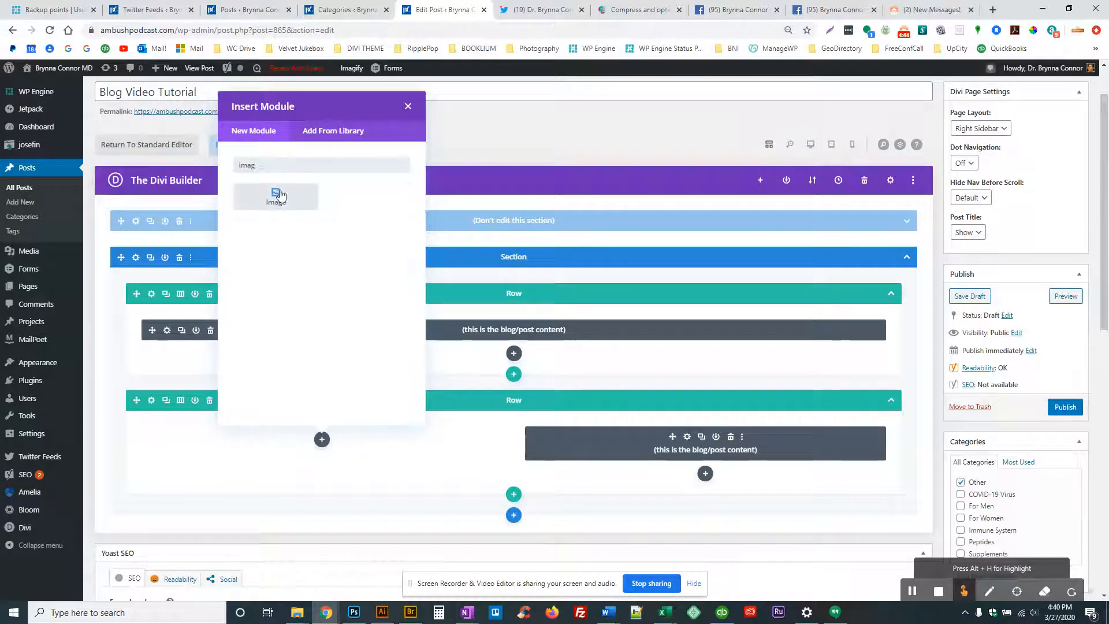
left_click(276, 197)
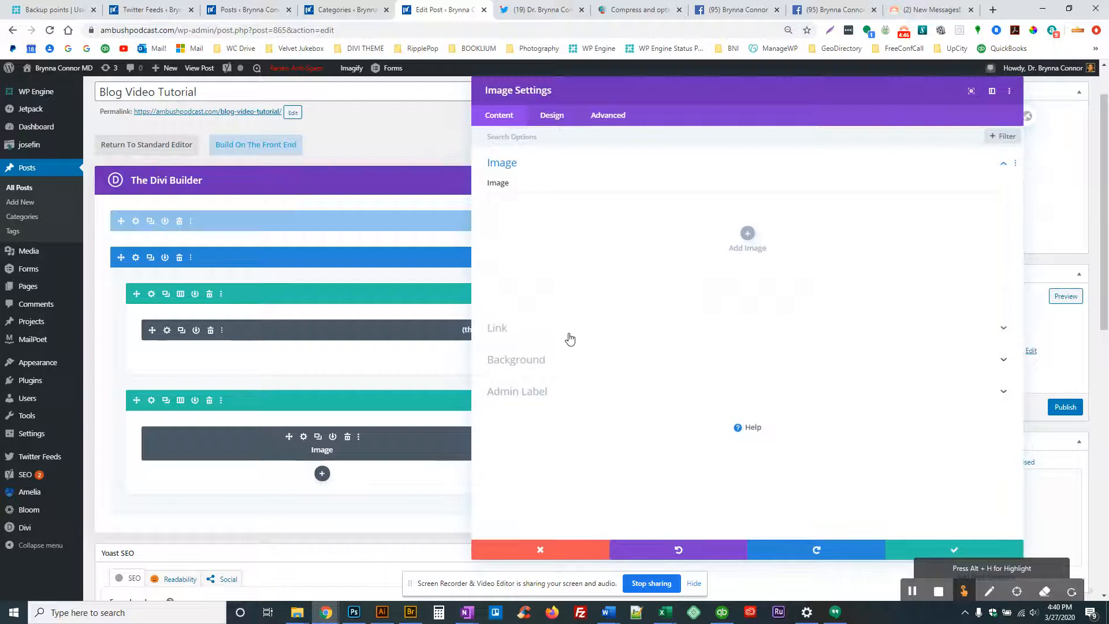
left_click(746, 236)
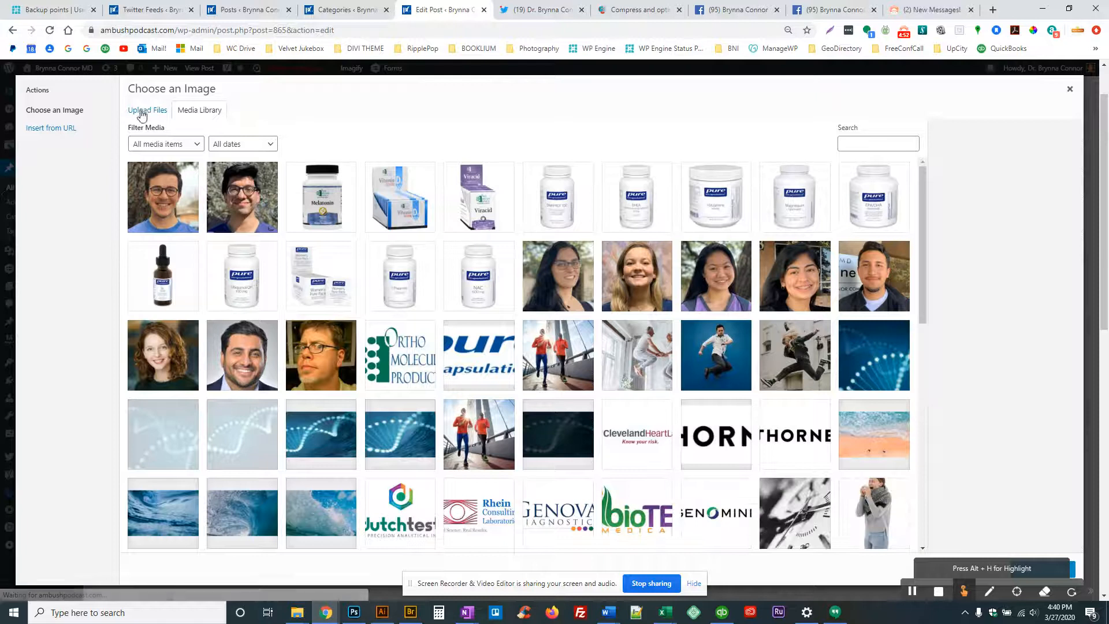
left_click(399, 427)
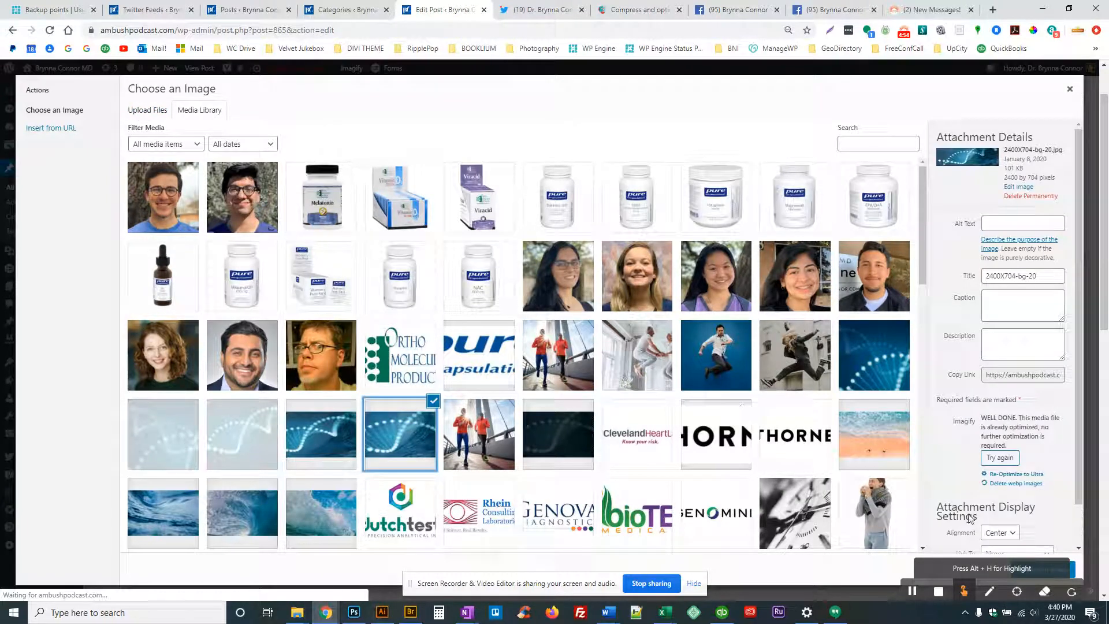
scroll(966, 460, "down", 1)
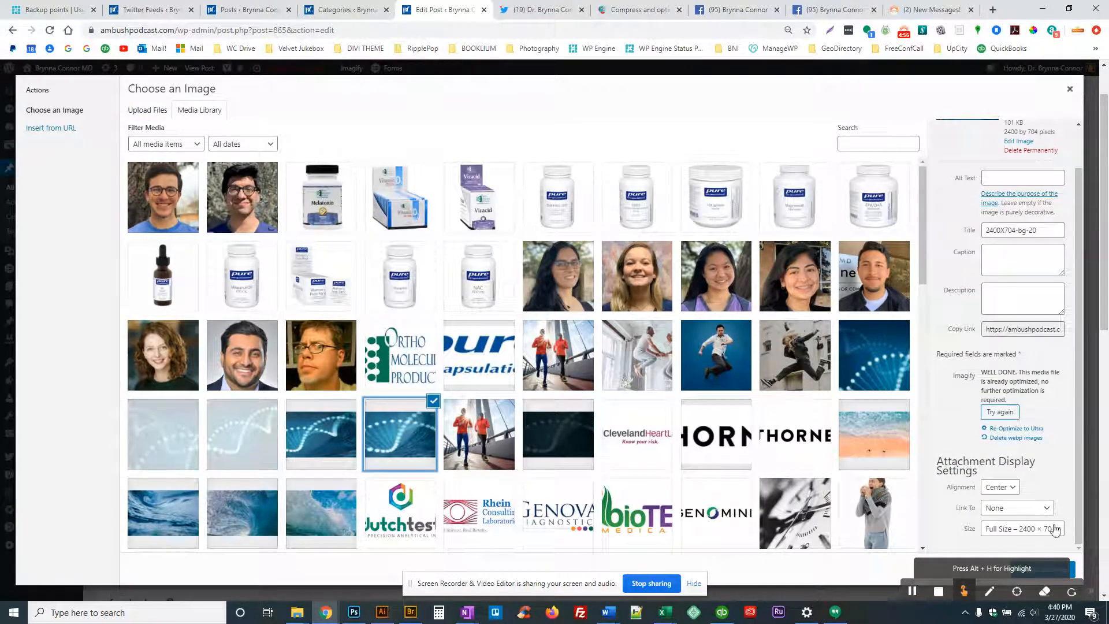
scroll(1054, 516, "down", 5)
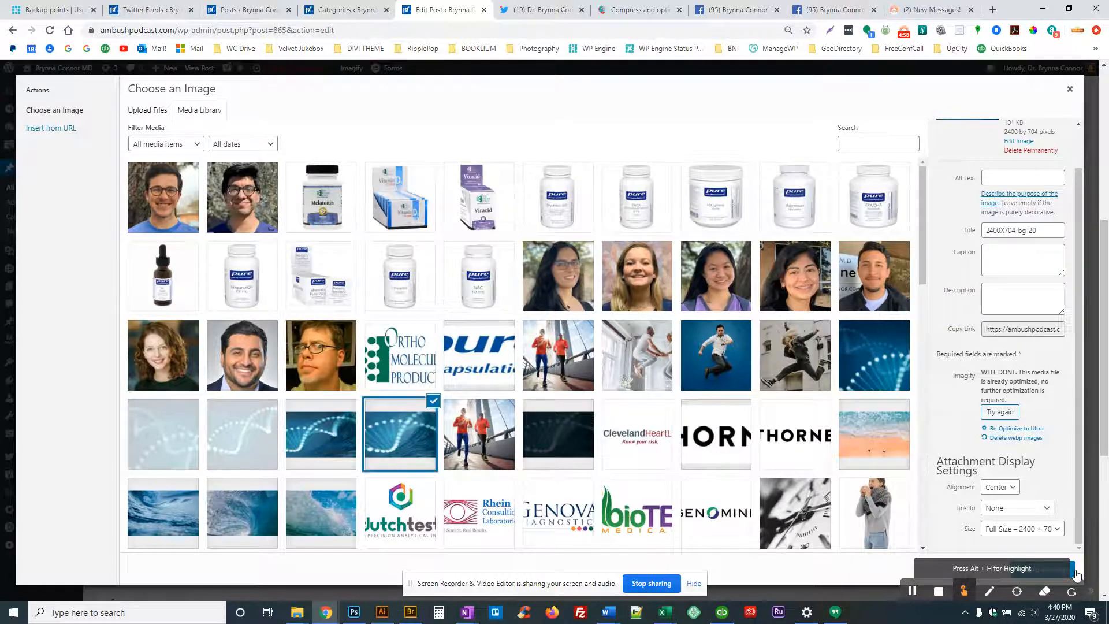
left_click(1074, 571)
left_click_drag(1053, 572, 1001, 572)
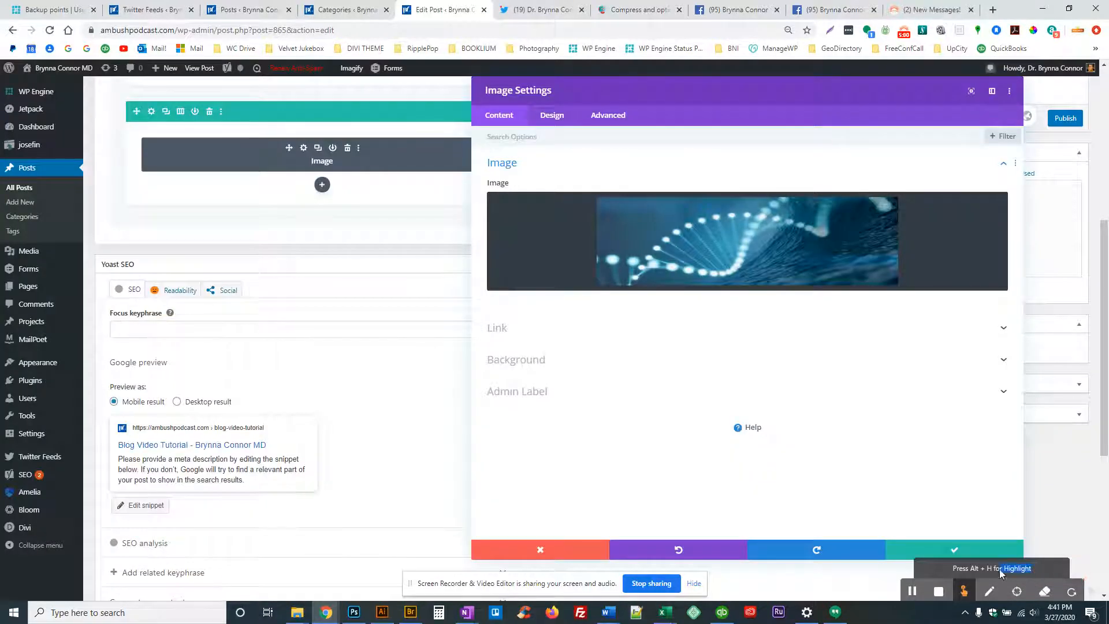
left_click(956, 550)
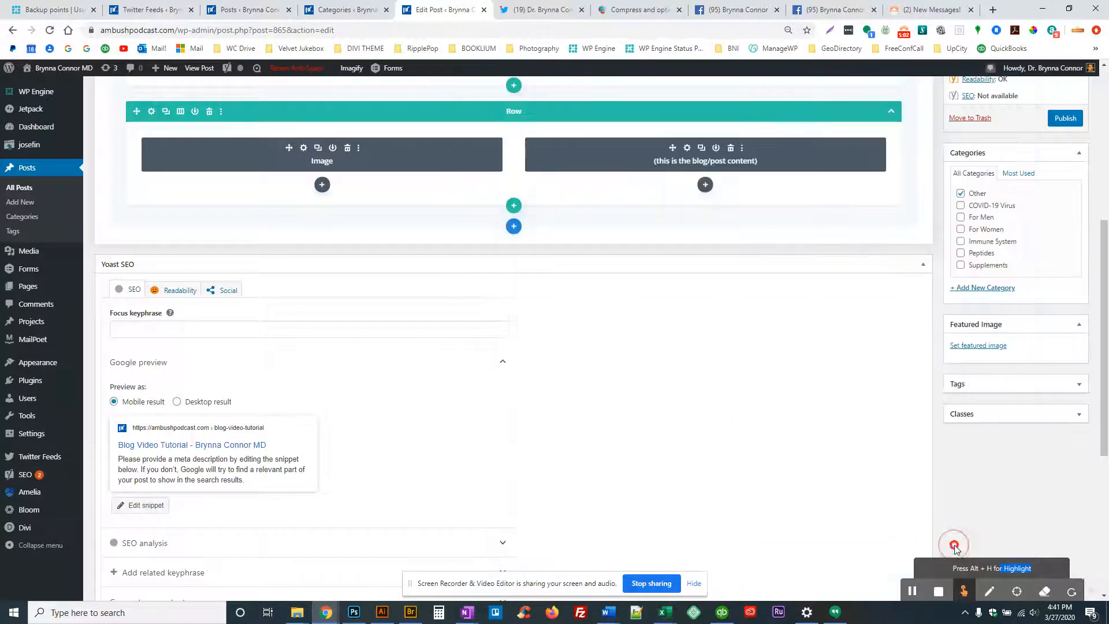
Save the post with its new two-column row as a draft
scroll(713, 244, "up", 5)
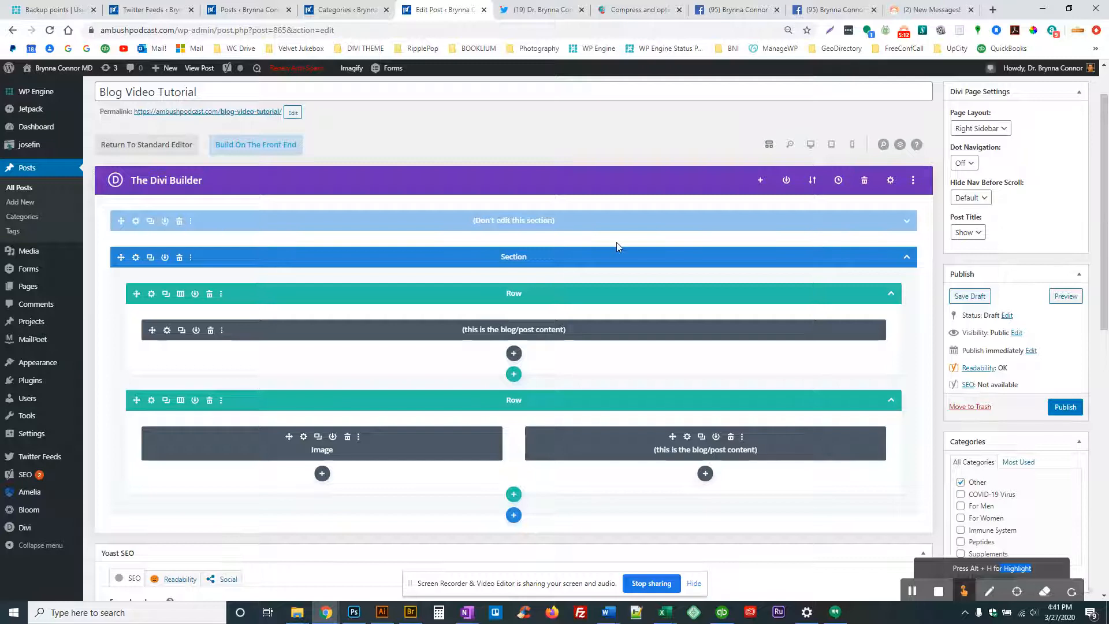
scroll(615, 241, "down", 1)
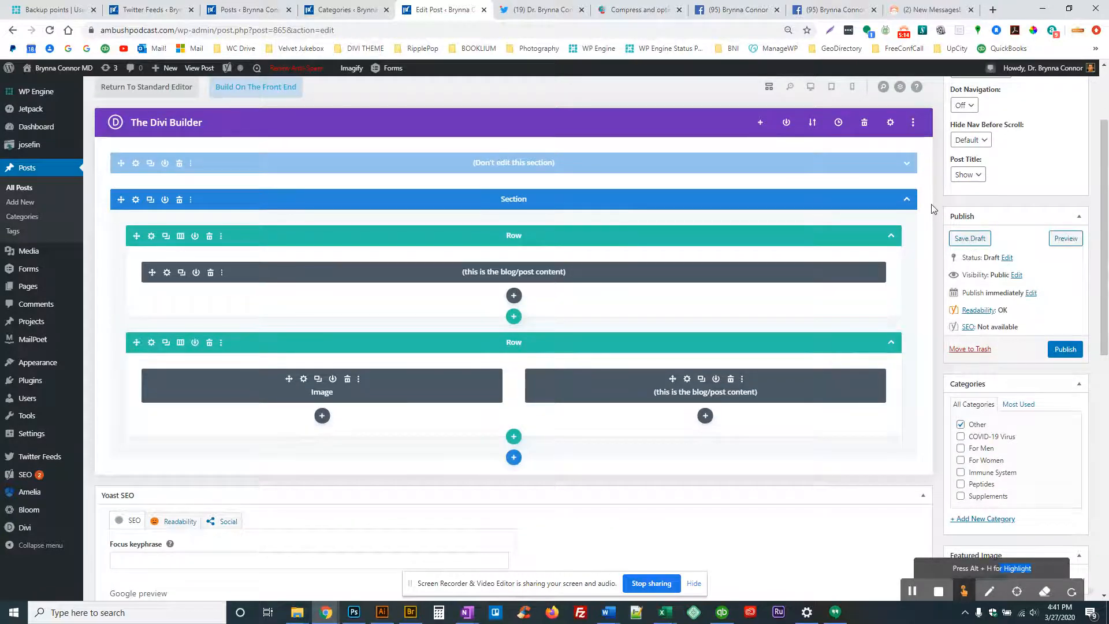
scroll(931, 208, "up", 2)
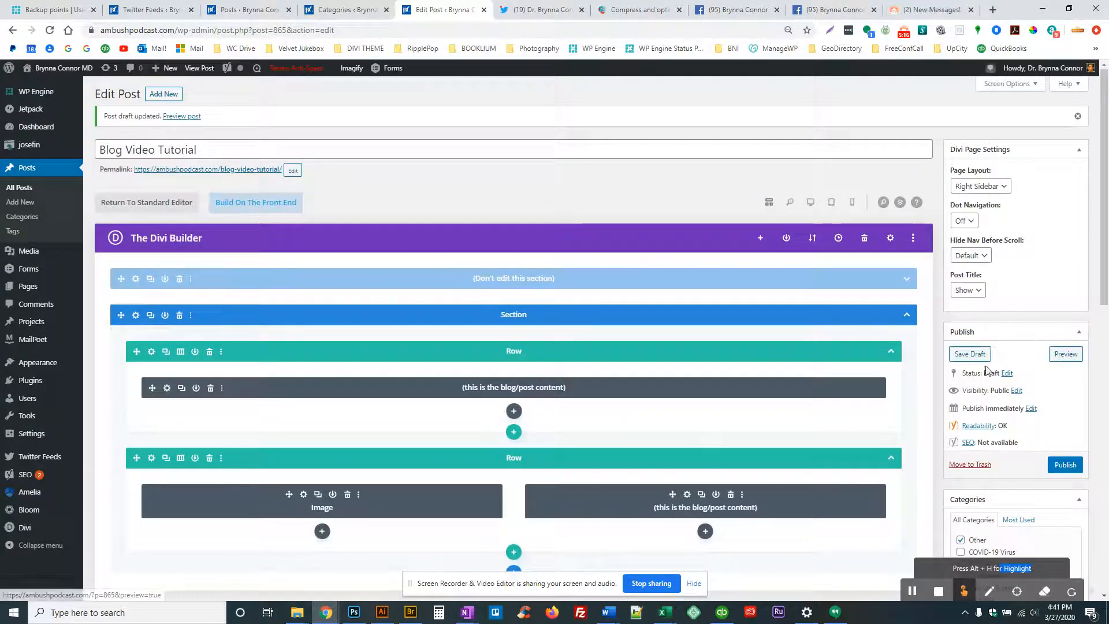
left_click(972, 355)
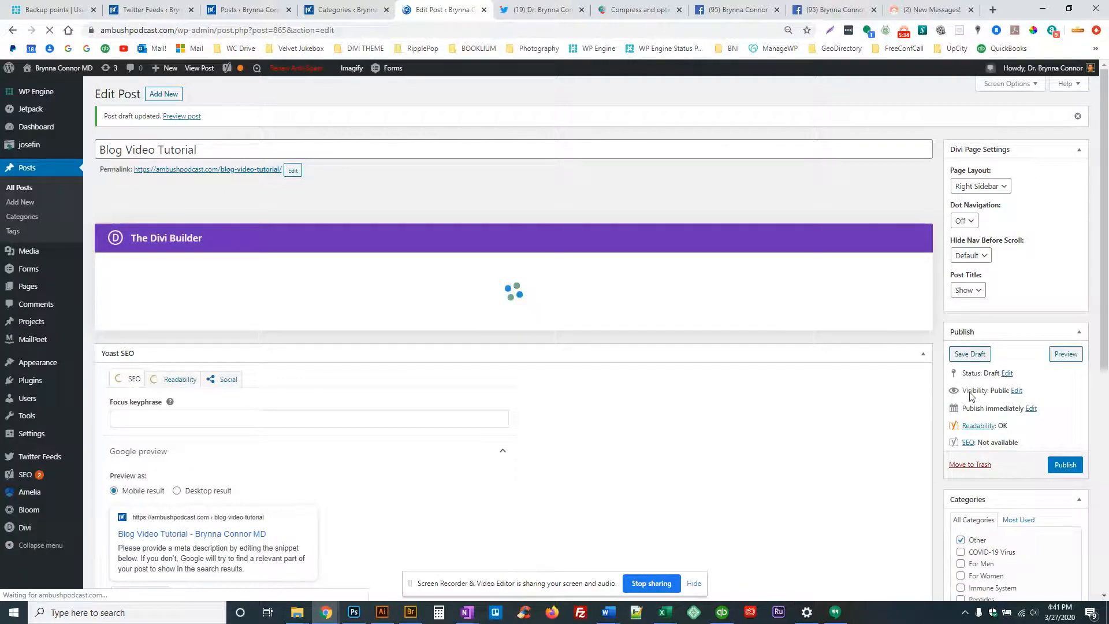
Set the post's publish date to April 15, 2020
left_click(1031, 409)
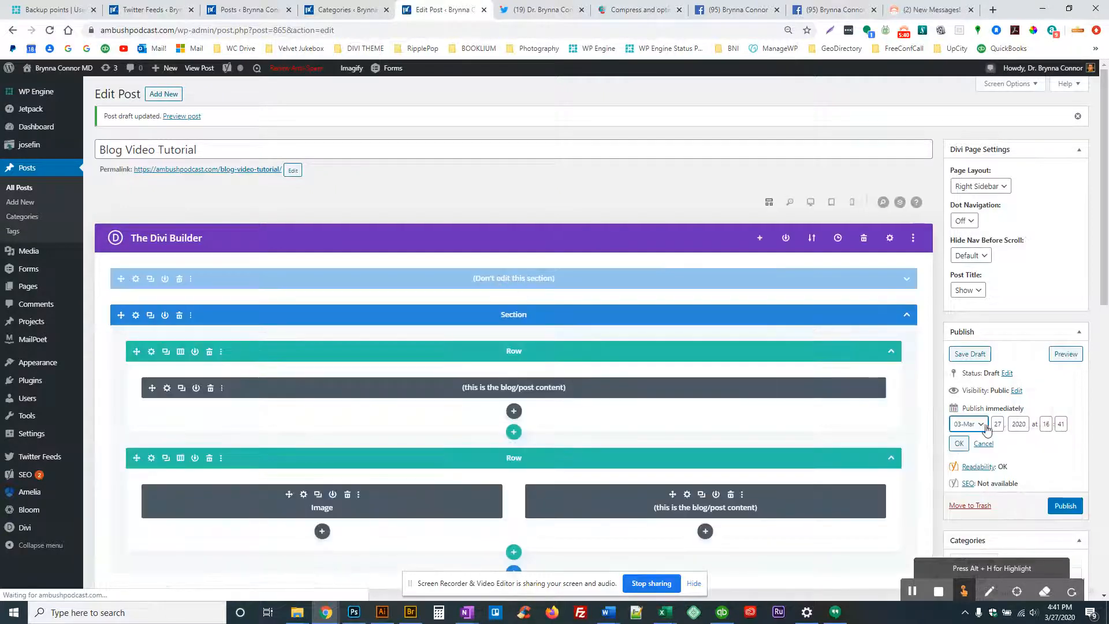
left_click(980, 429)
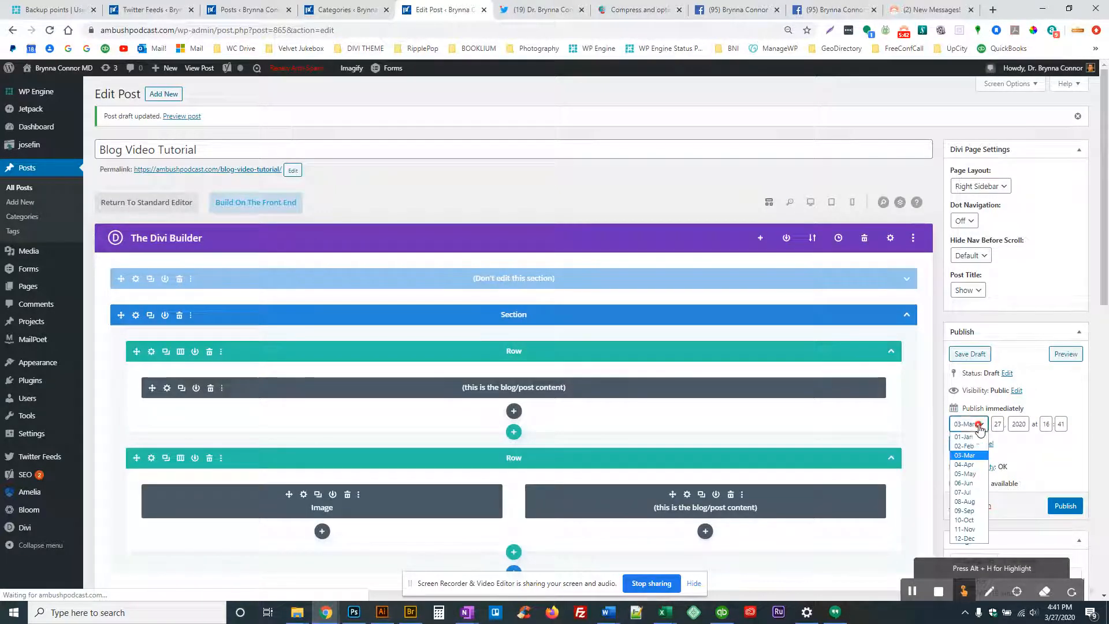
left_click(966, 470)
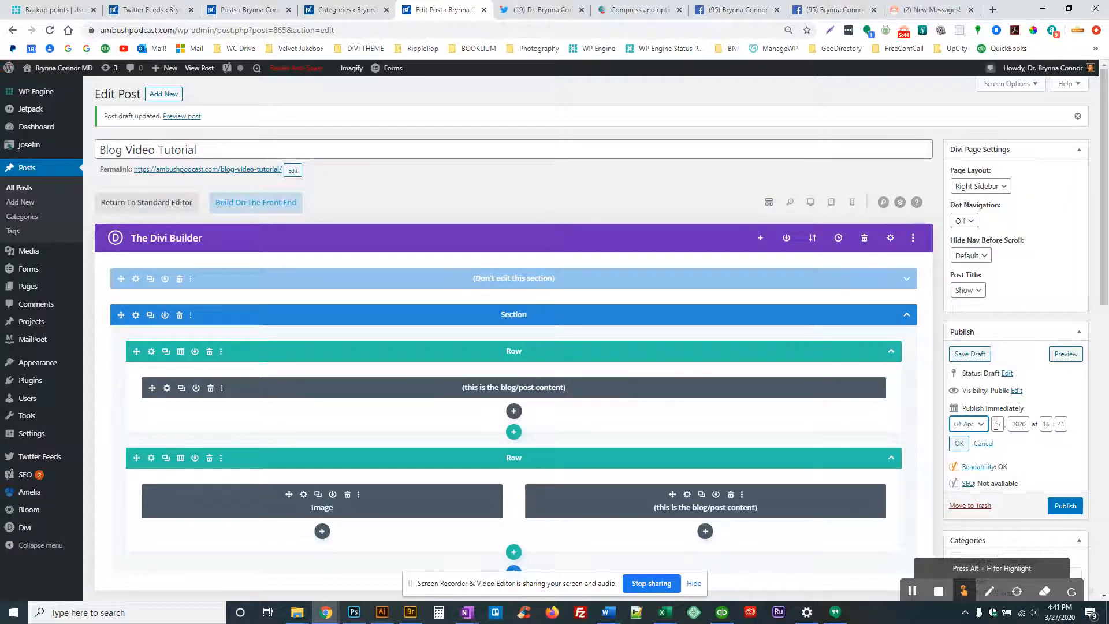
key("Down")
key("Tab")
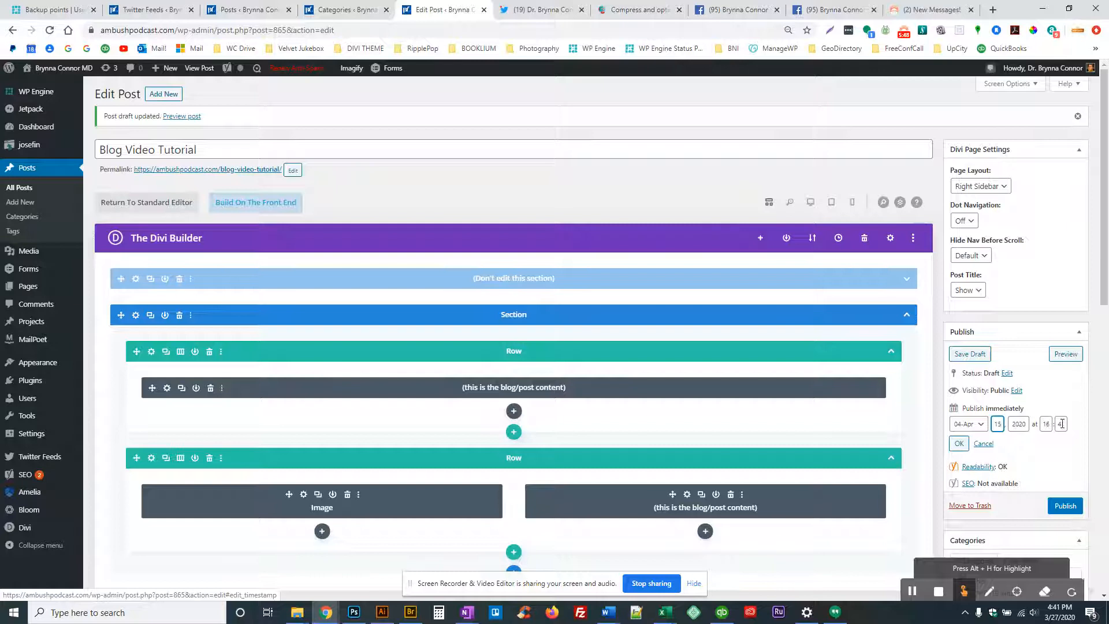
left_click(958, 444)
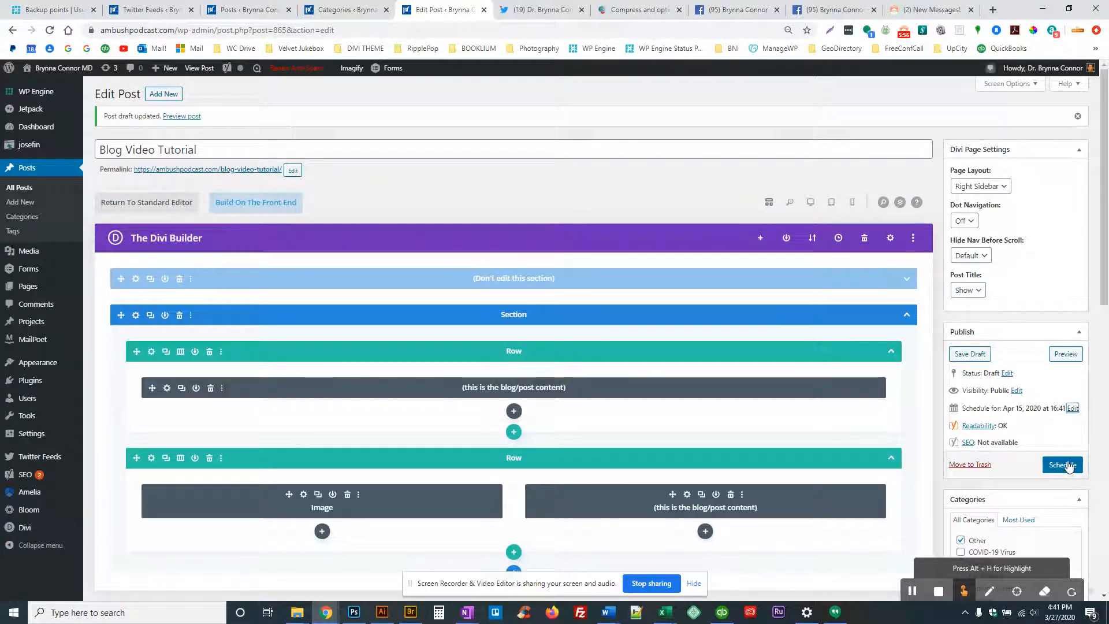
Backdate the post's publish date to March 26, 2020
left_click(1072, 409)
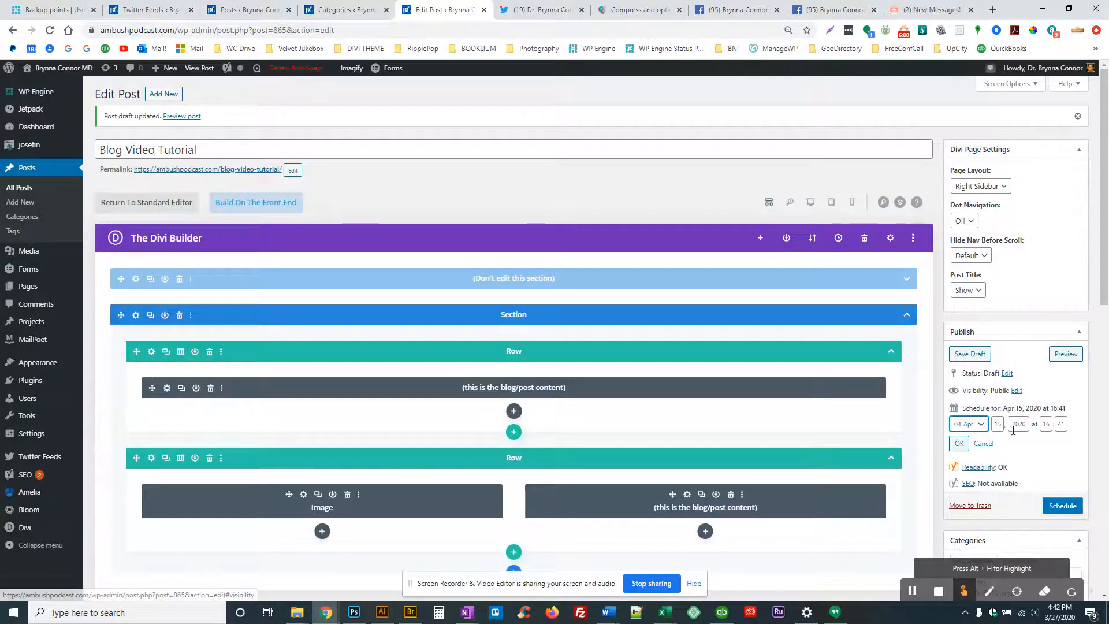
left_click(983, 428)
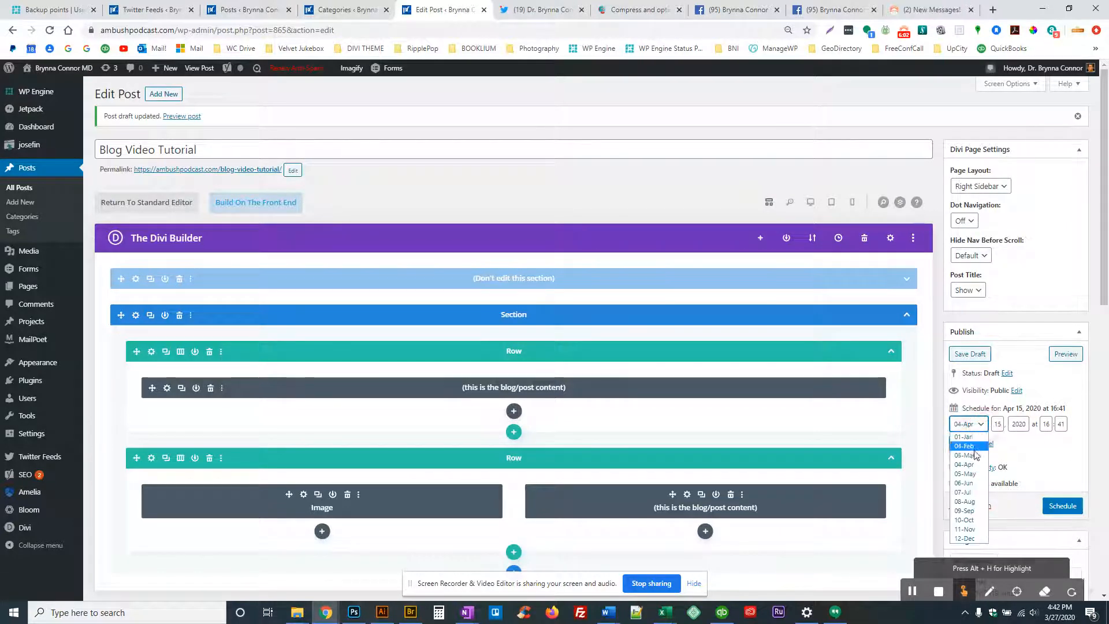
left_click(963, 459)
double_click(997, 425)
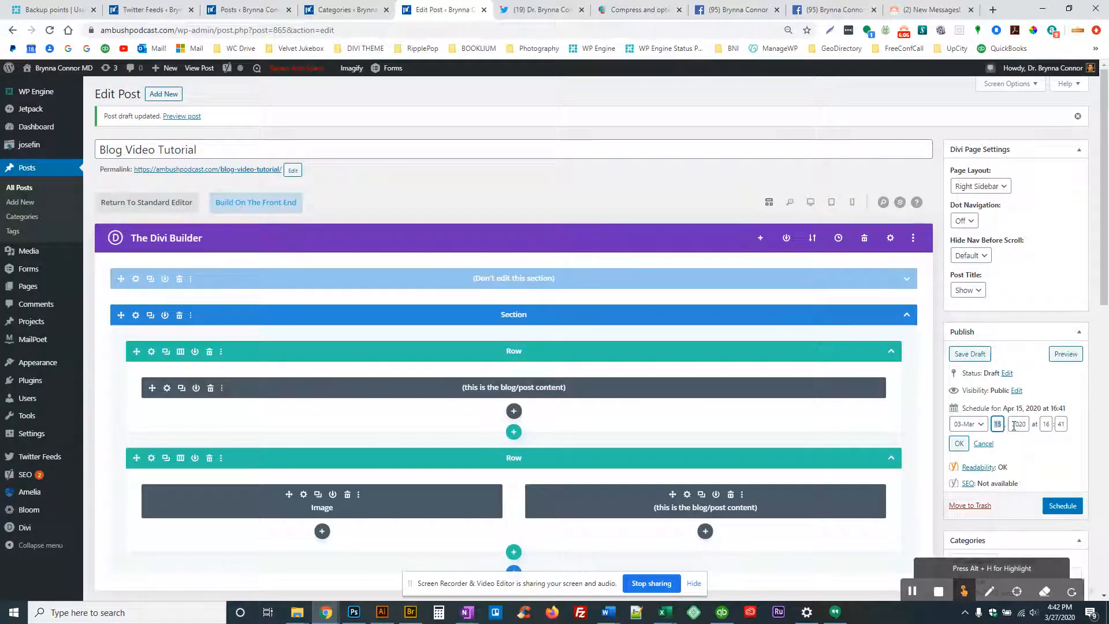
type("26")
left_click(960, 445)
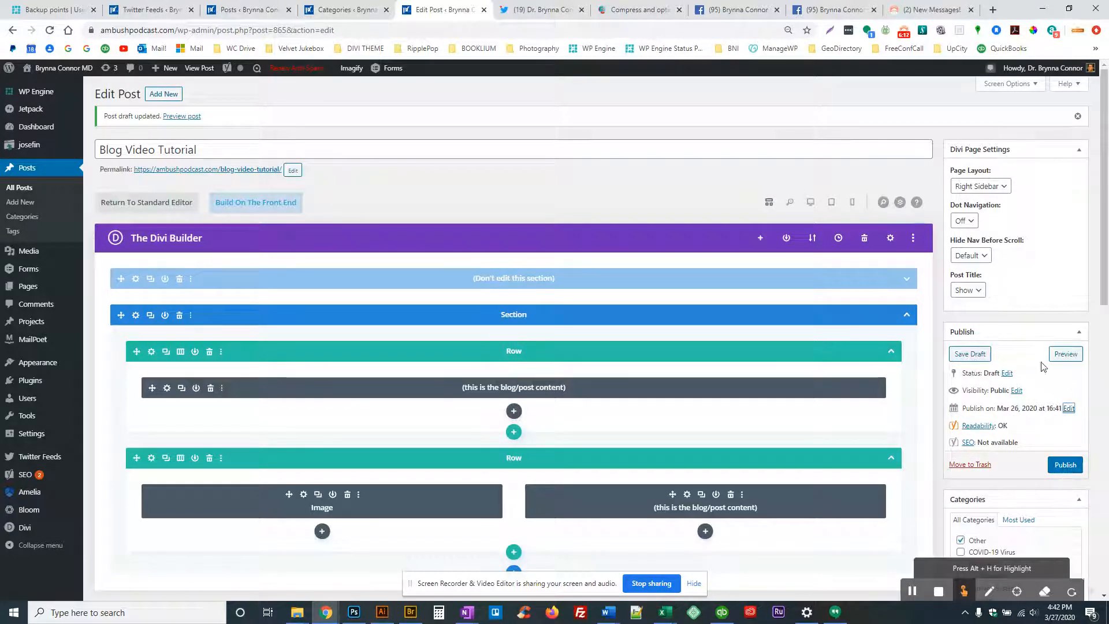
Preview the post and examine its headline, text and the two-column row with the image
left_click(1065, 356)
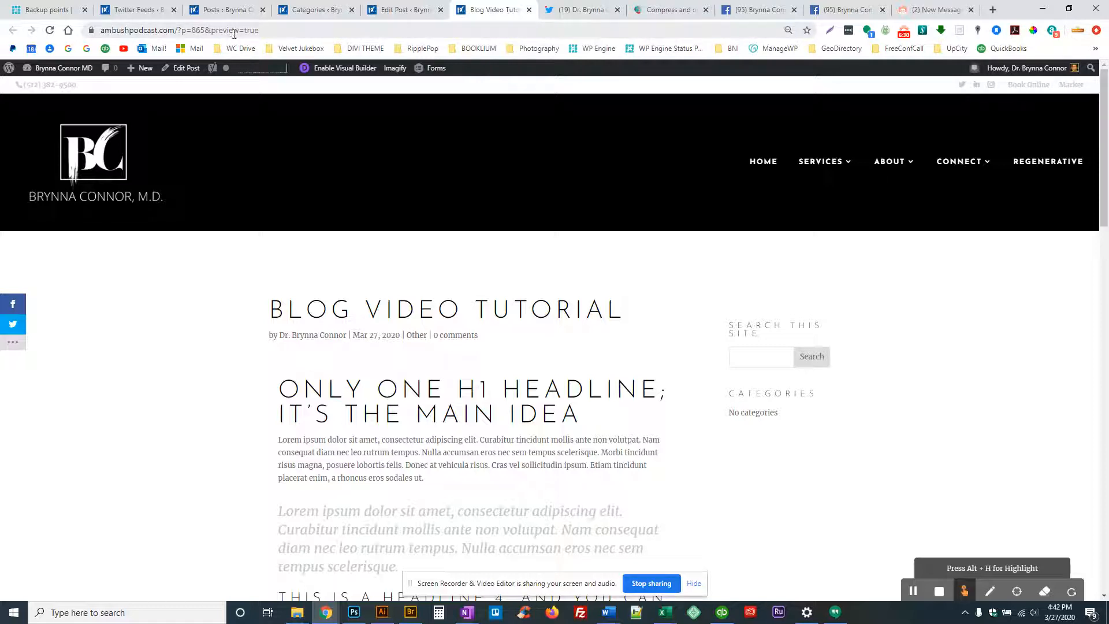
scroll(377, 377, "down", 1)
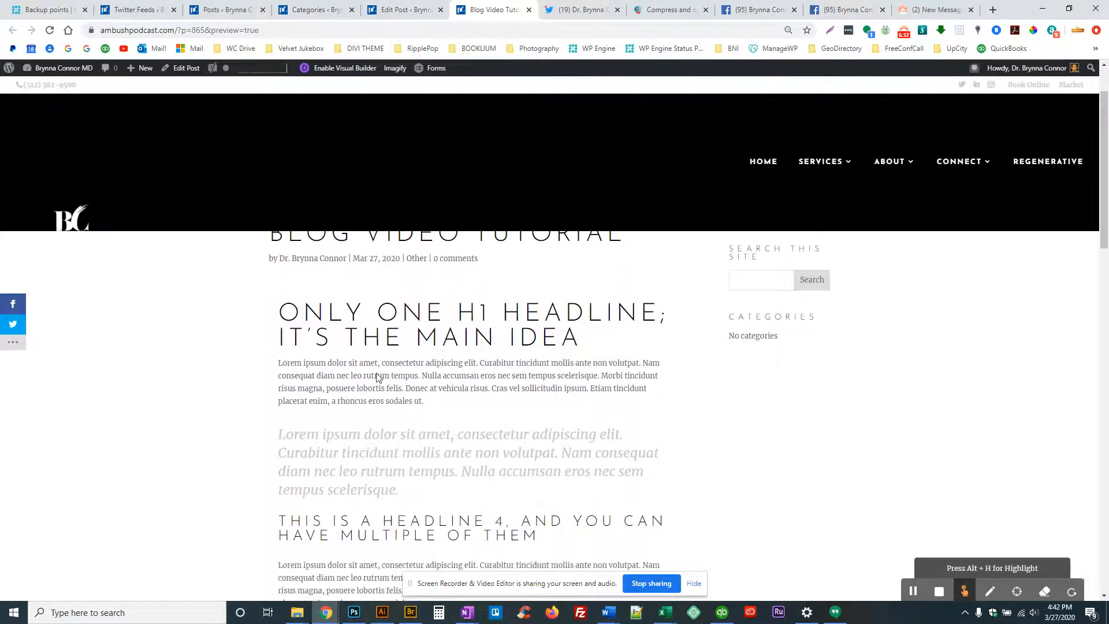
scroll(377, 390, "down", 5)
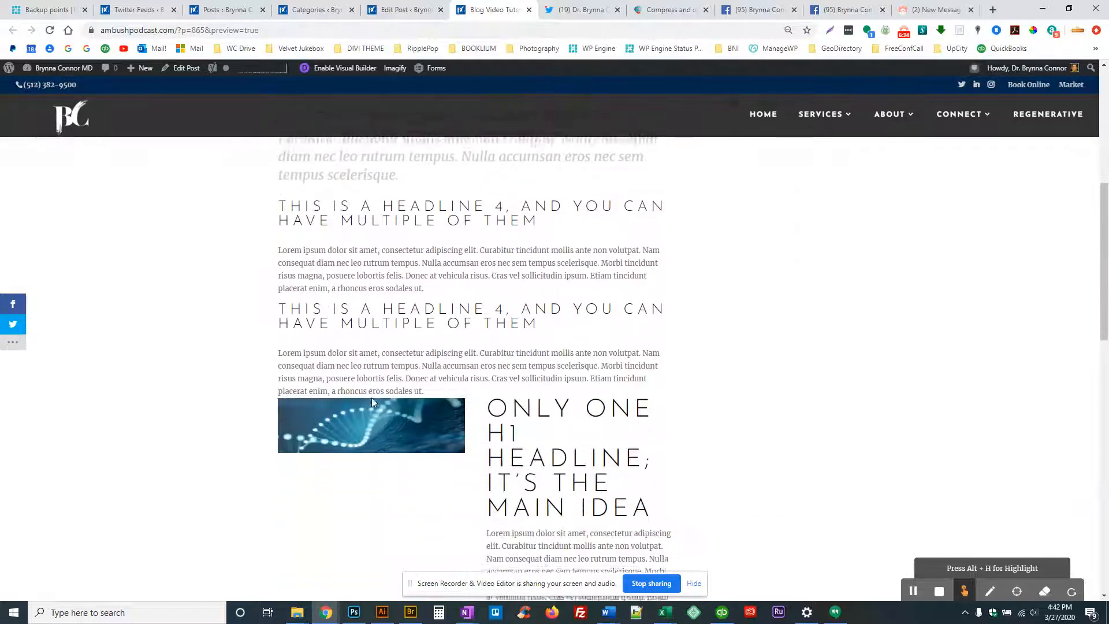
Return to the post editor and delete the two-column row containing the image and the second post text
scroll(370, 398, "down", 1)
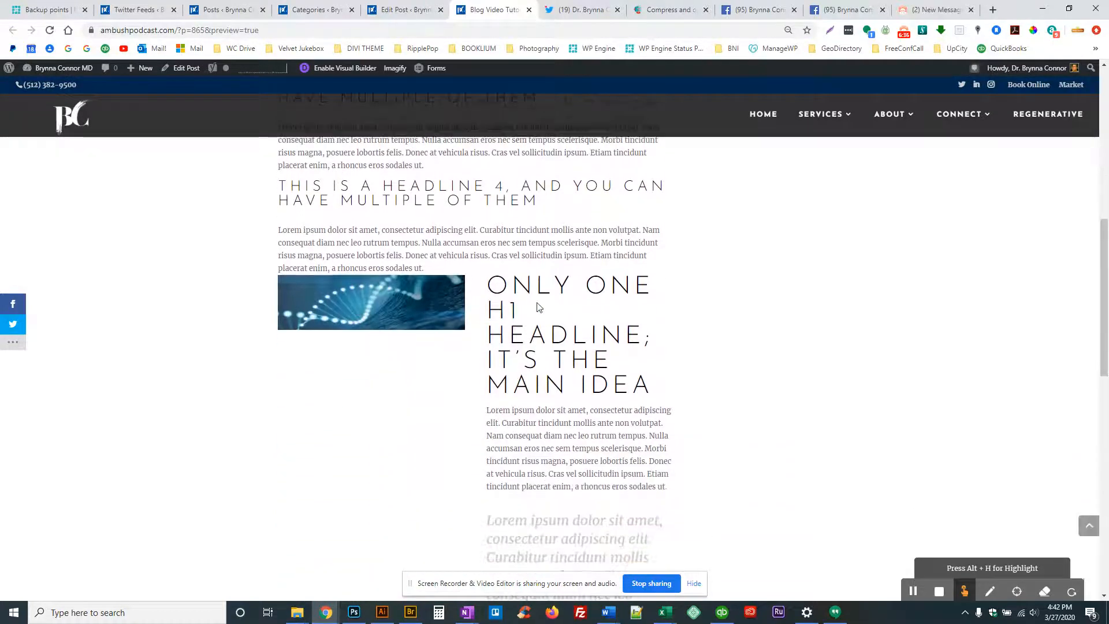
scroll(494, 116, "down", 1)
left_click(403, 15)
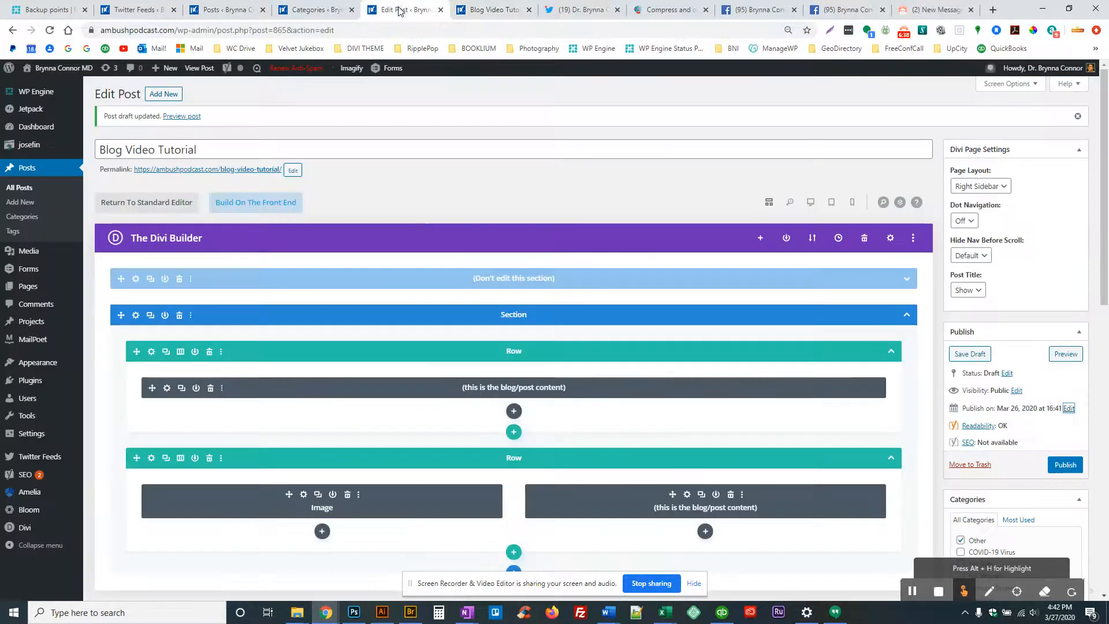
left_click(210, 458)
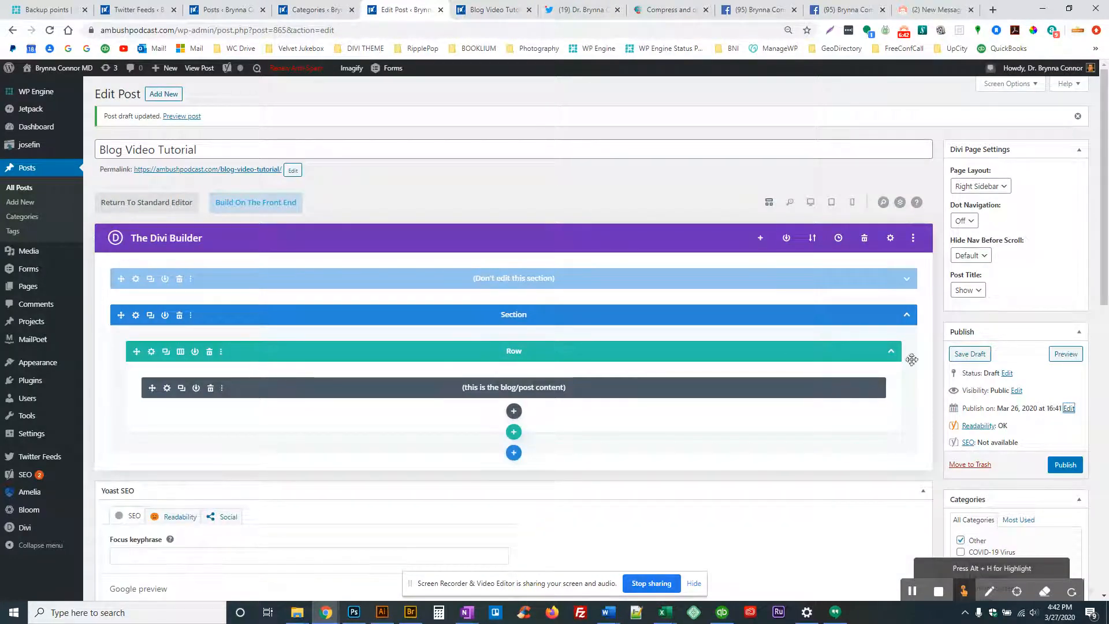
Review the post's category and tag settings, expanding the Tags section and collapsing it again
scroll(945, 370, "down", 4)
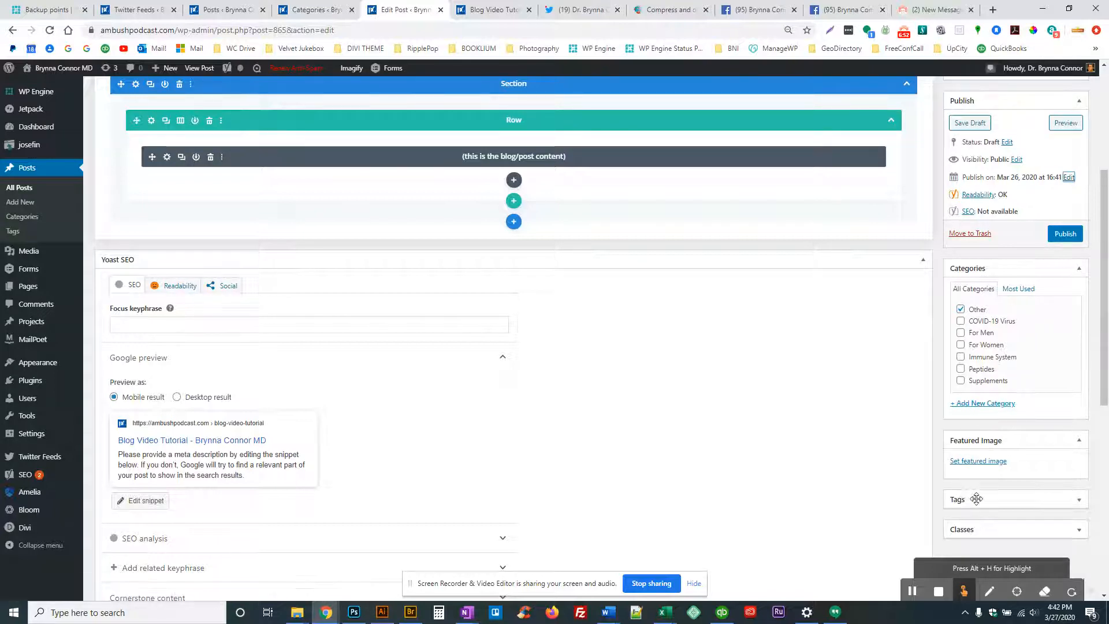
left_click(976, 499)
scroll(897, 464, "down", 2)
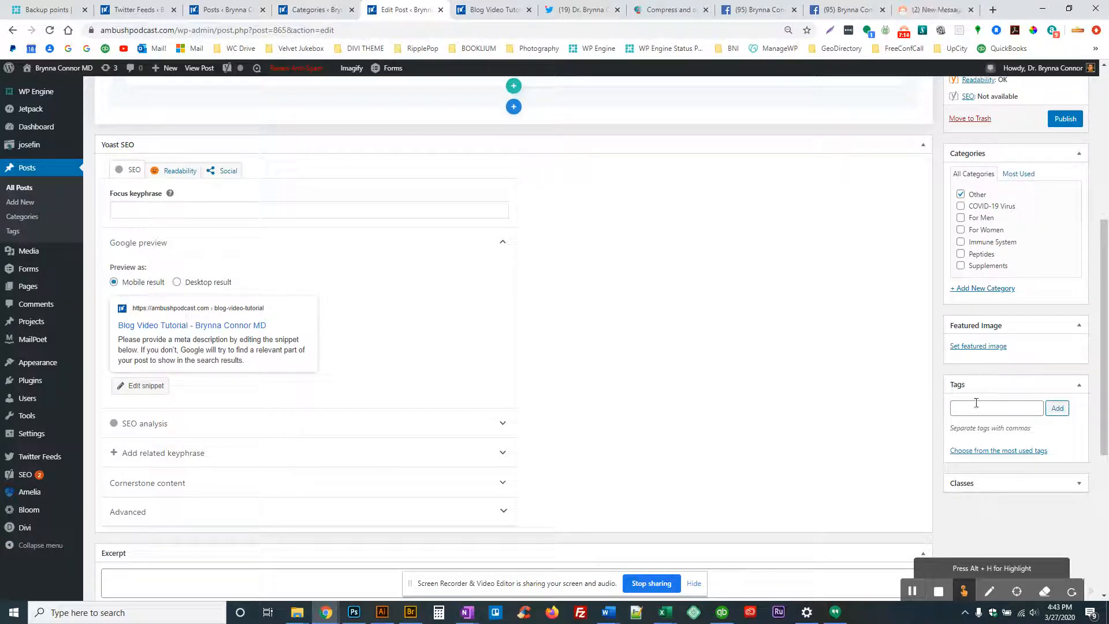
scroll(967, 264, "up", 1)
scroll(968, 265, "up", 1)
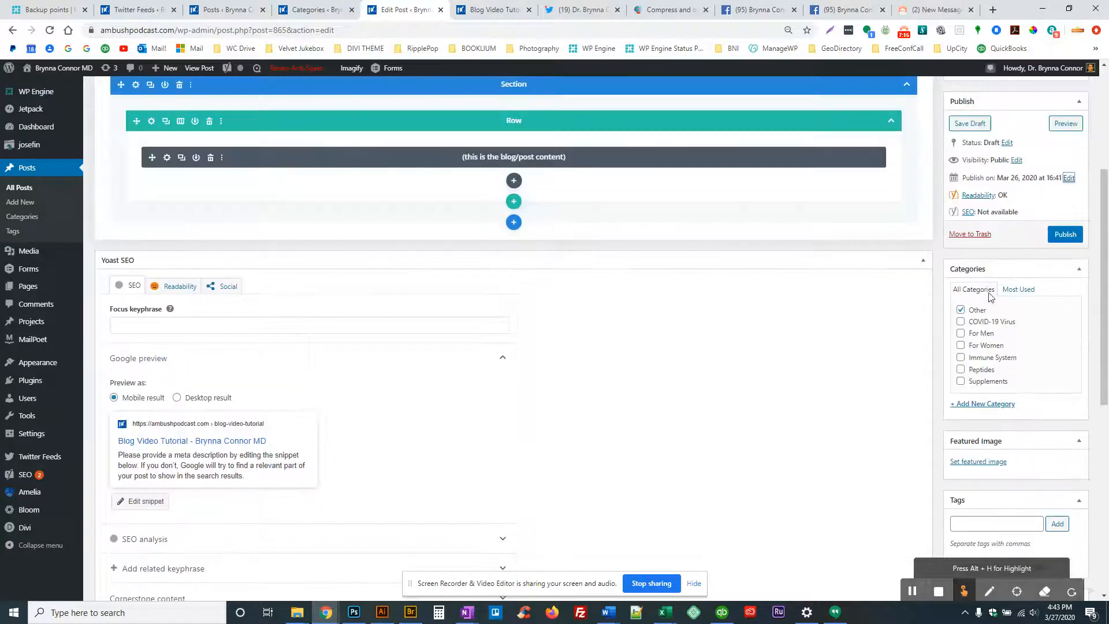
scroll(967, 264, "down", 4)
left_click(1080, 271)
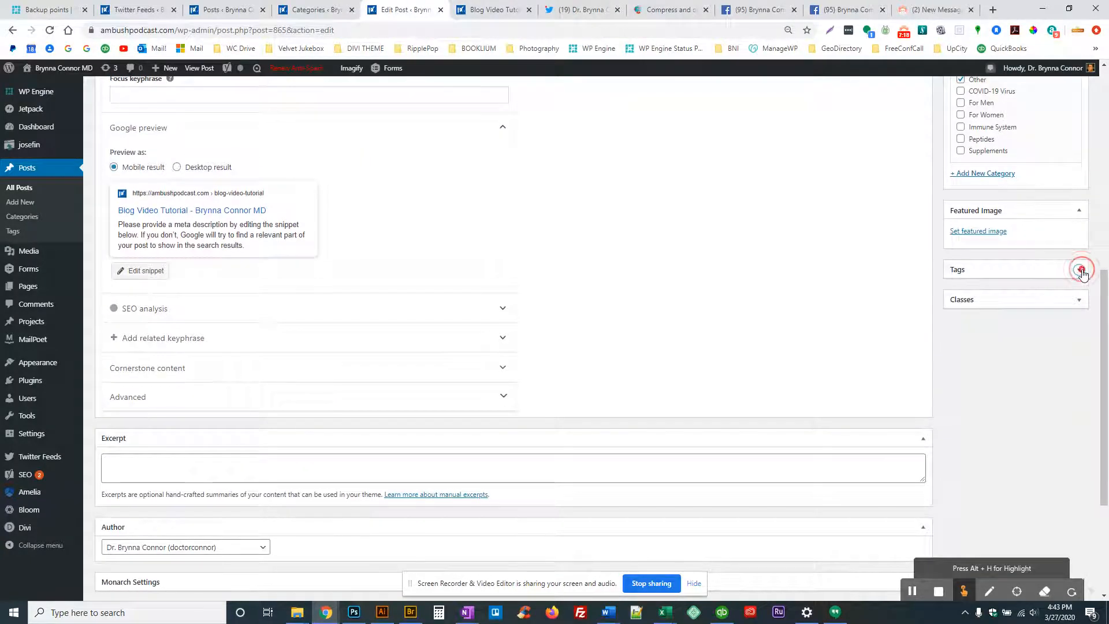
Open the featured image library and check the pixel dimensions of bio-400x400-woman.jpg
left_click(991, 232)
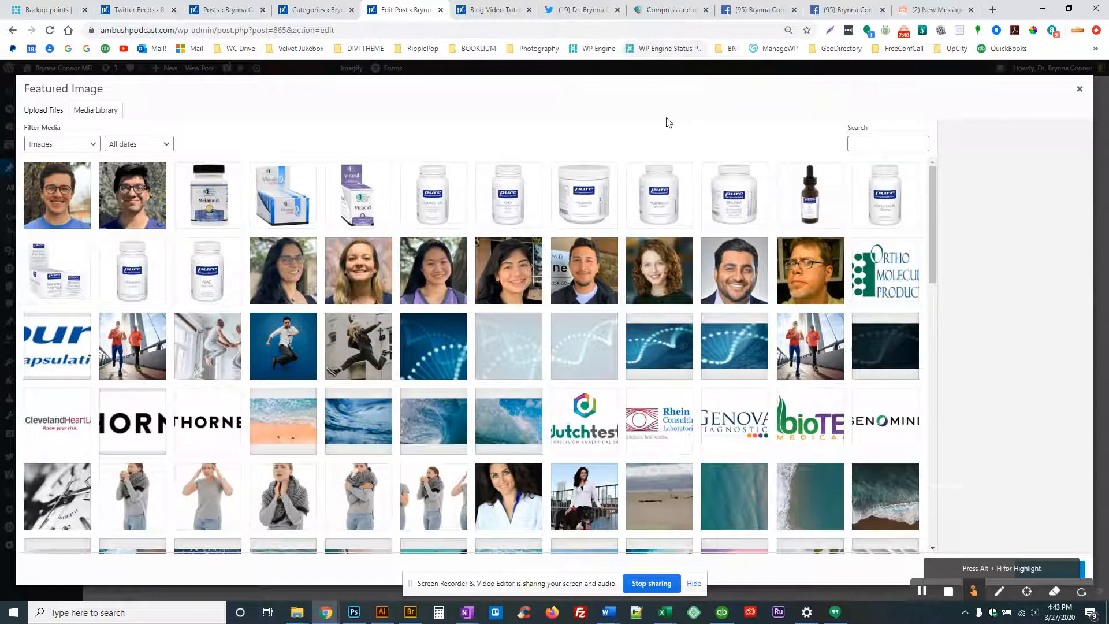
left_click(666, 284)
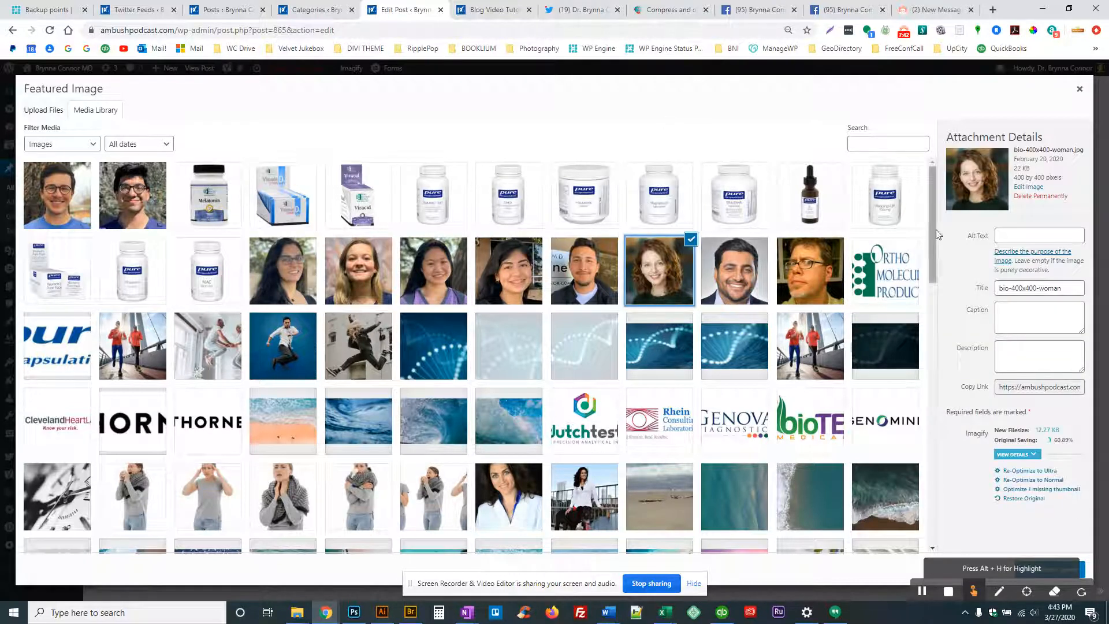
double_click(1026, 178)
left_click_drag(1026, 182, 1043, 182)
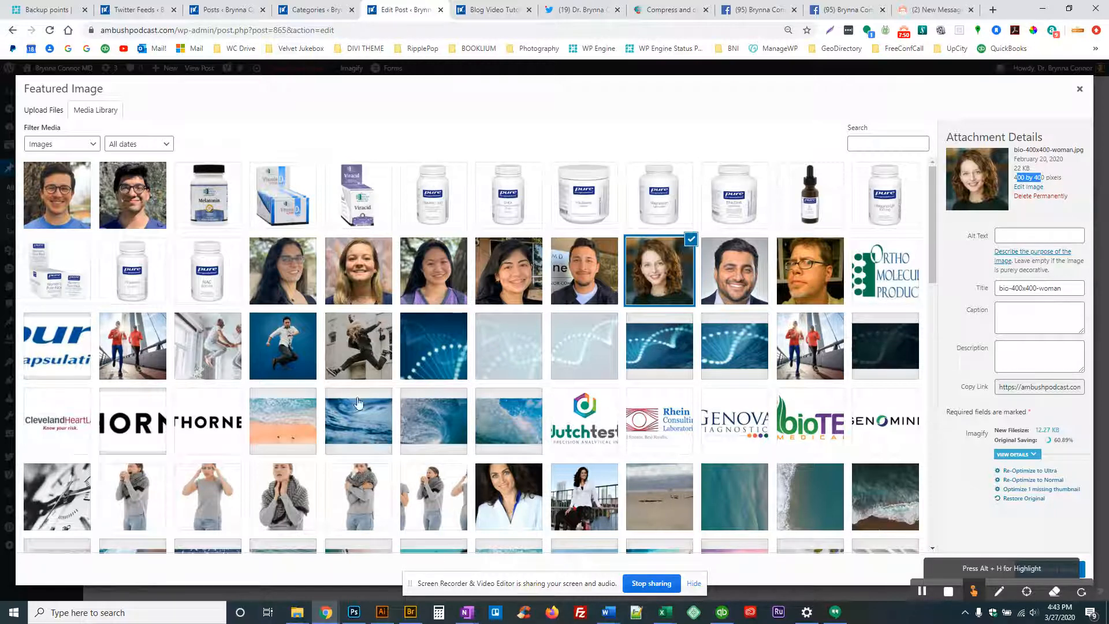
Set 1920x1080-bg-35_1.jpg, the photo of the leaping man, as the post's featured image
left_click(367, 355)
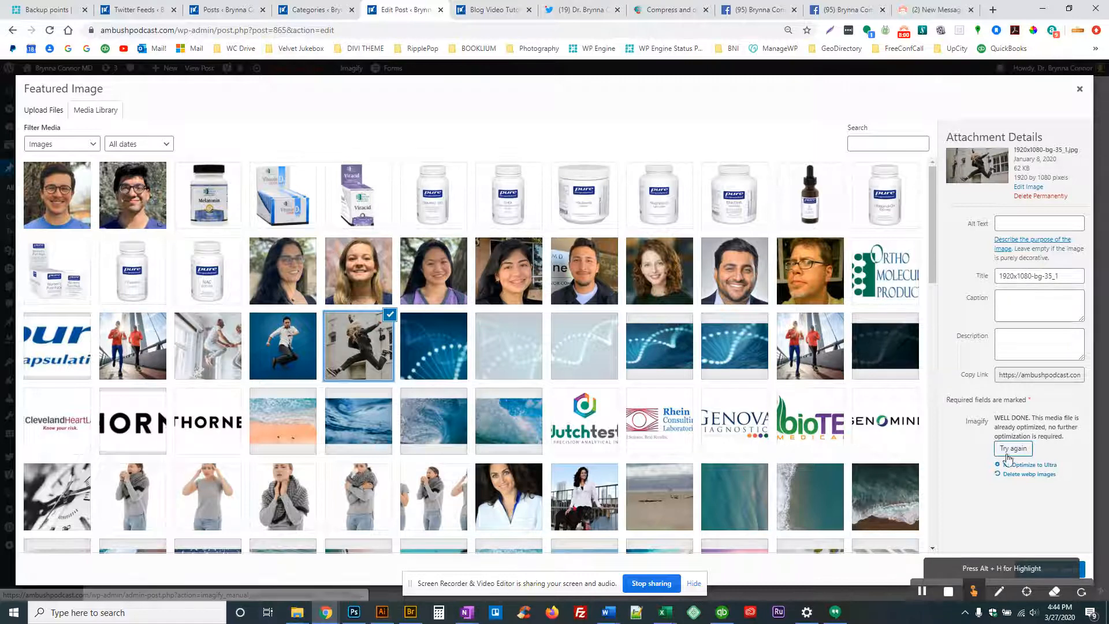
left_click(1085, 574)
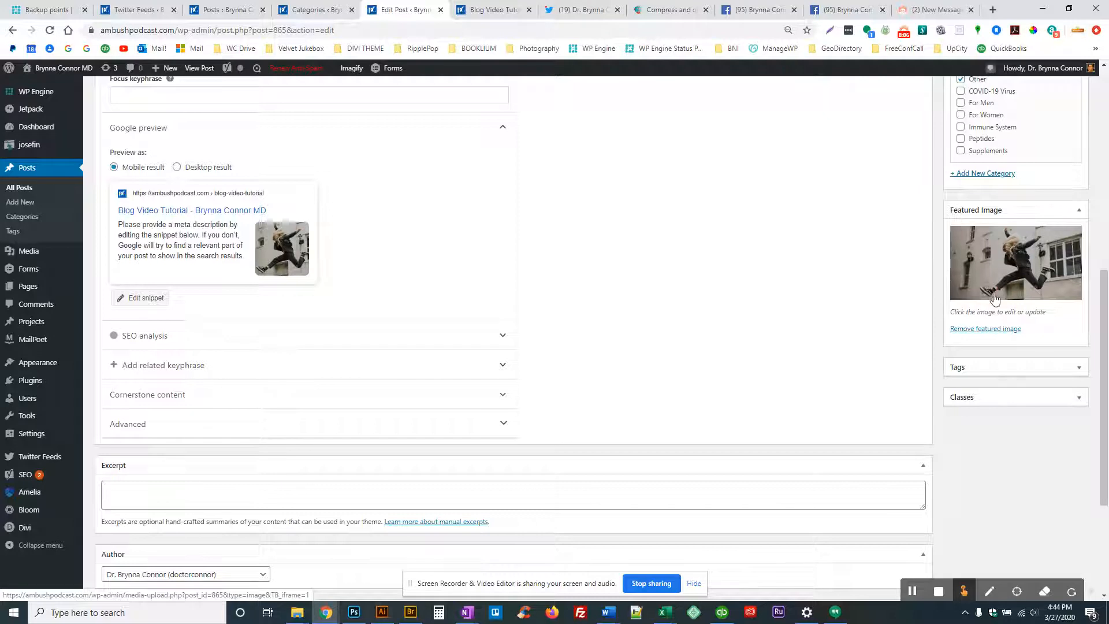
scroll(995, 290, "up", 5)
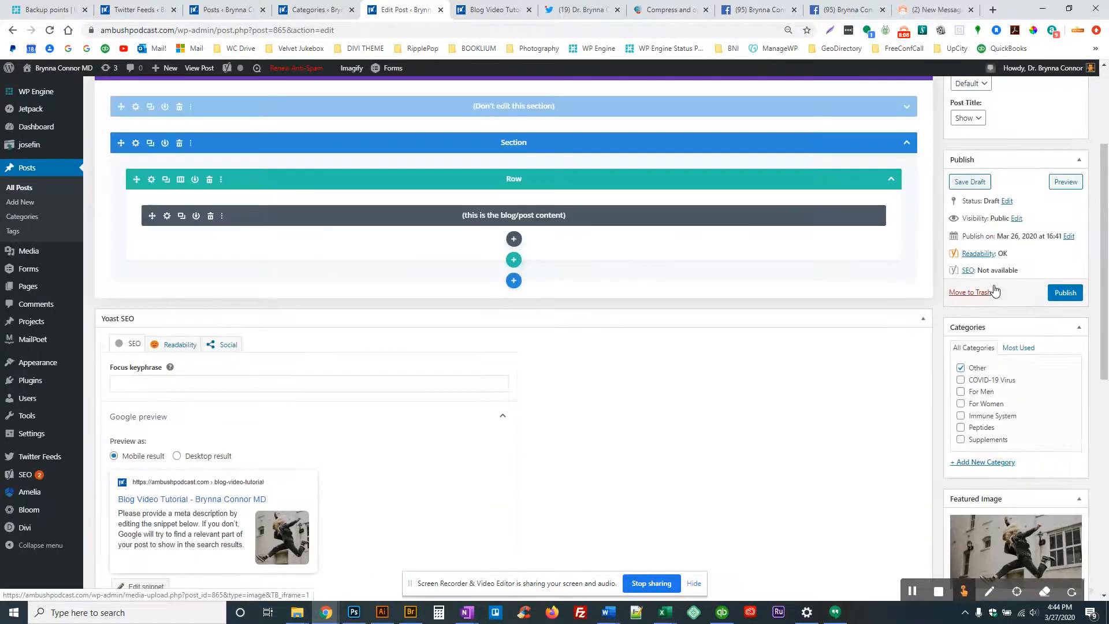
scroll(995, 290, "down", 3)
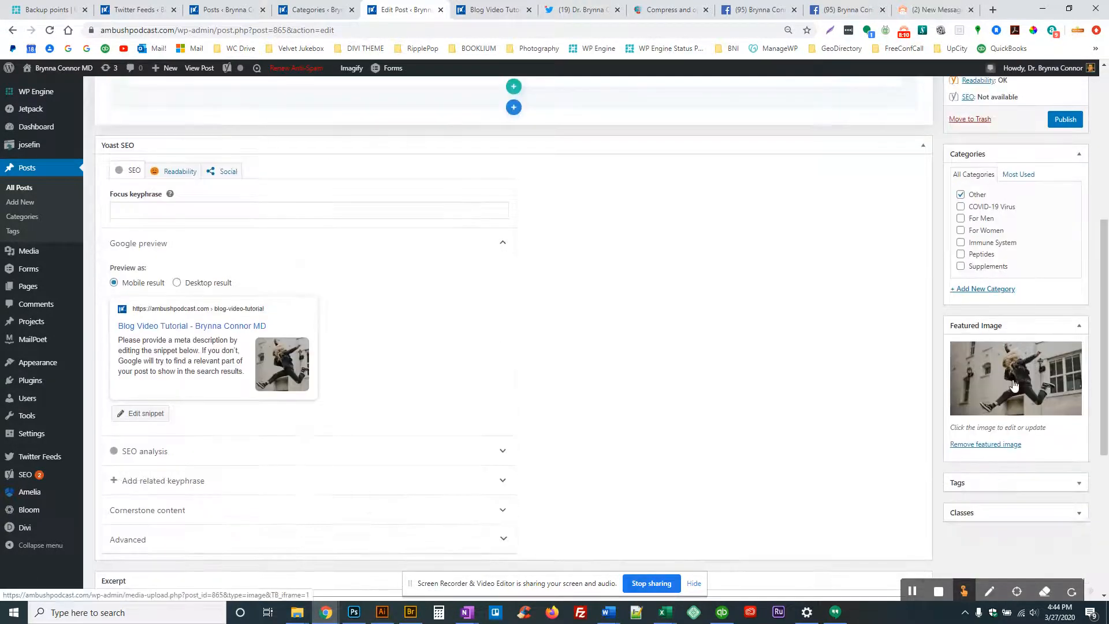
scroll(1014, 386, "up", 3)
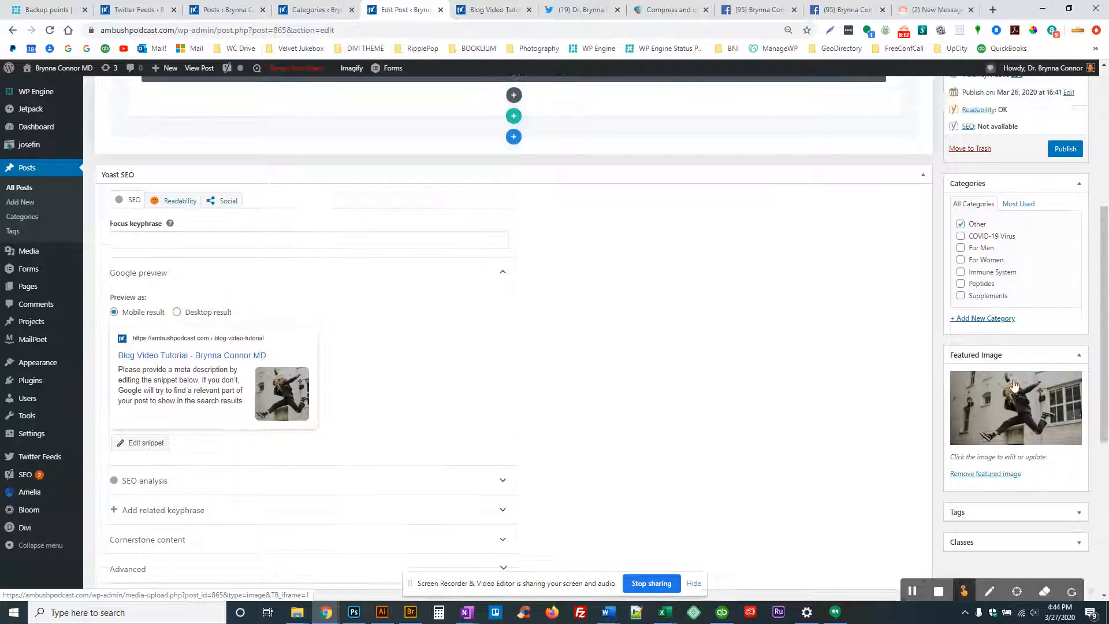
Switch to the ShortPixel online image compressor and highlight its web address
left_click(682, 11)
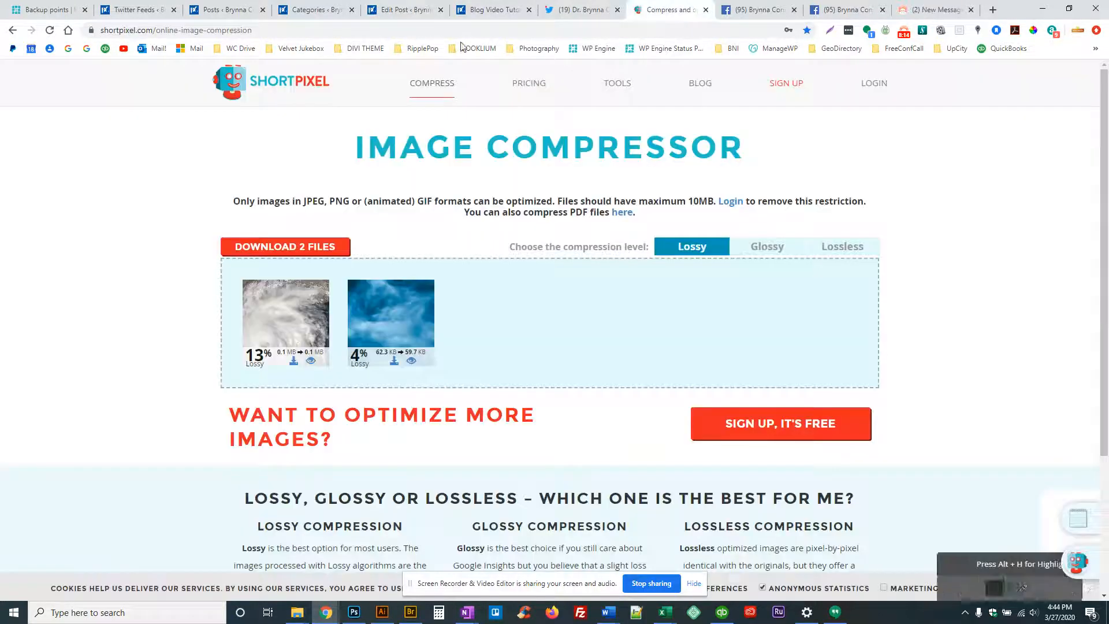
double_click(188, 30)
triple_click(157, 32)
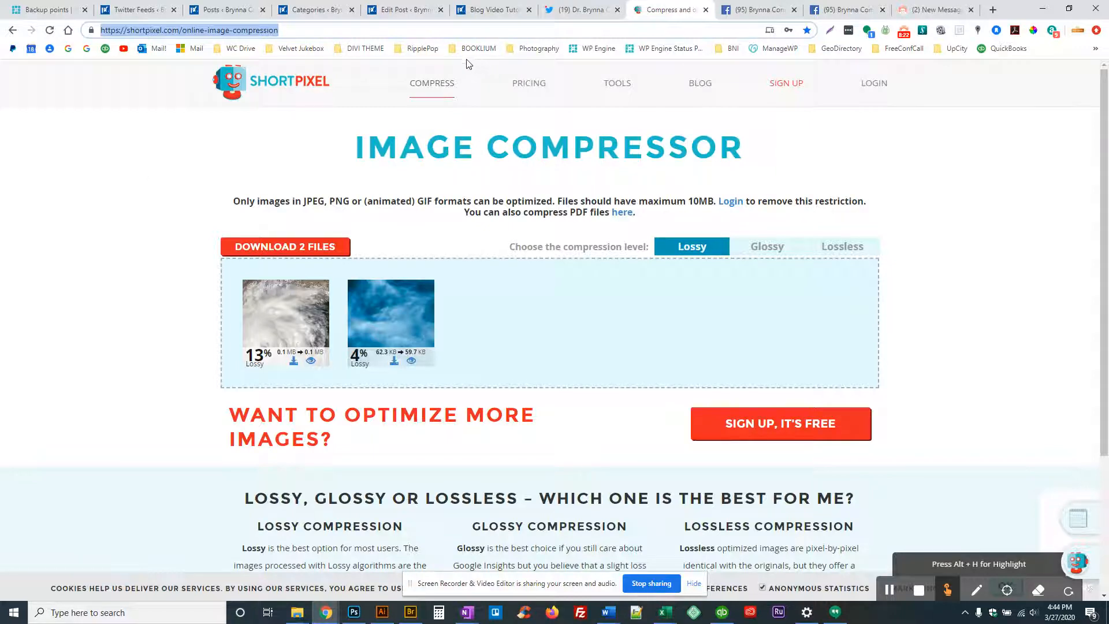
Open Unsplash from the Photography bookmarks in its own browser tab, placed beside the ShortPixel tab
left_click(529, 52)
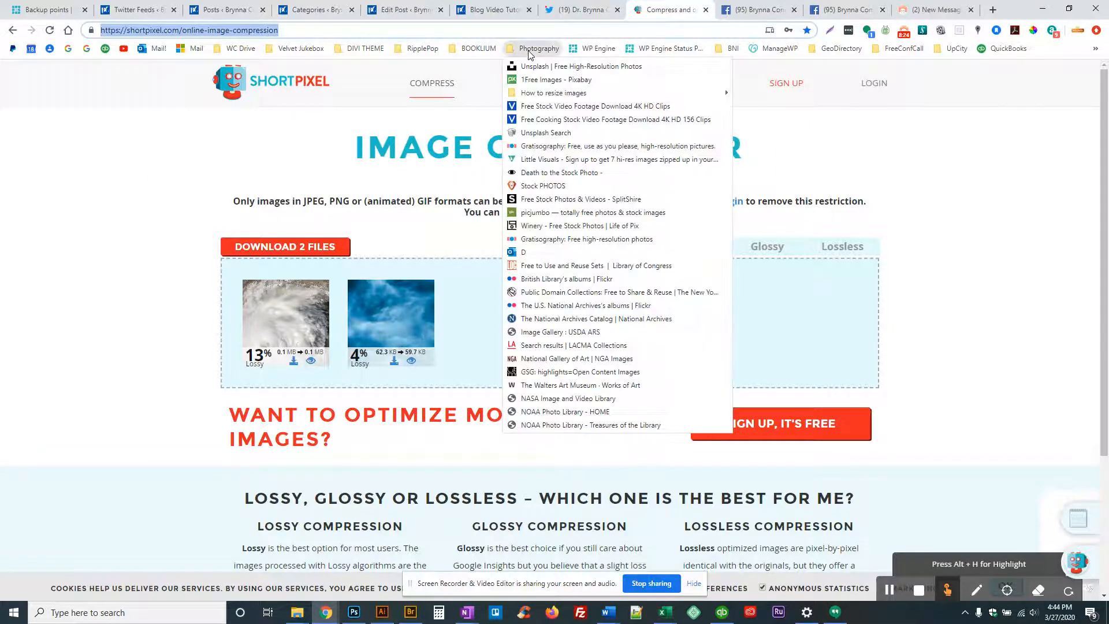
right_click(536, 66)
left_click(552, 73)
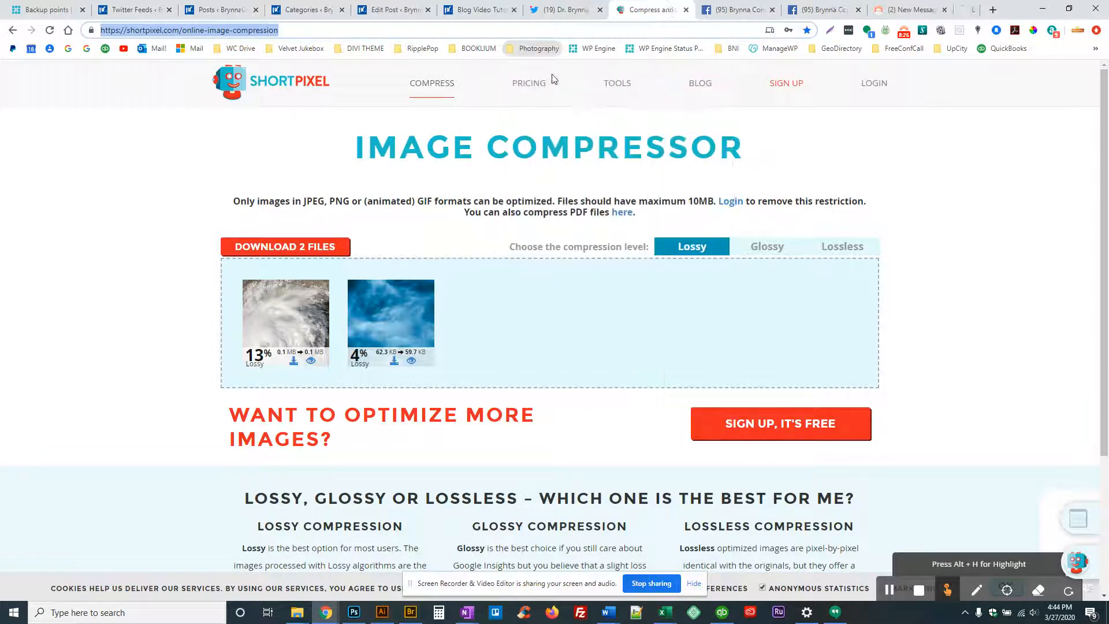
left_click(783, 12)
left_click_drag(783, 13, 676, 13)
Search Unsplash for "hurricane" photos
left_click(402, 318)
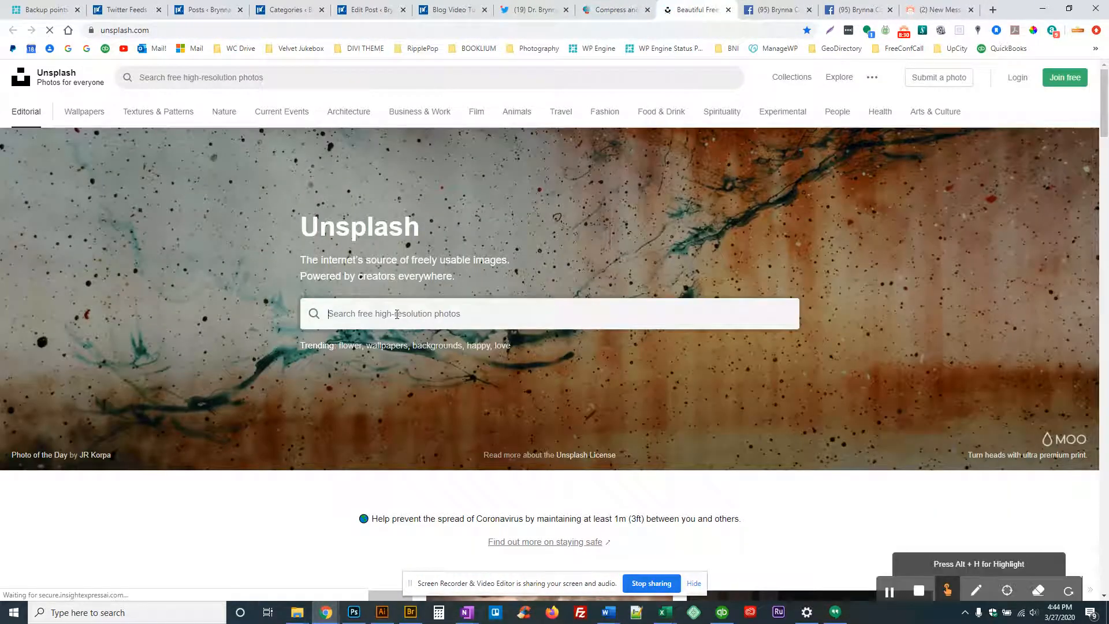
type("humricane")
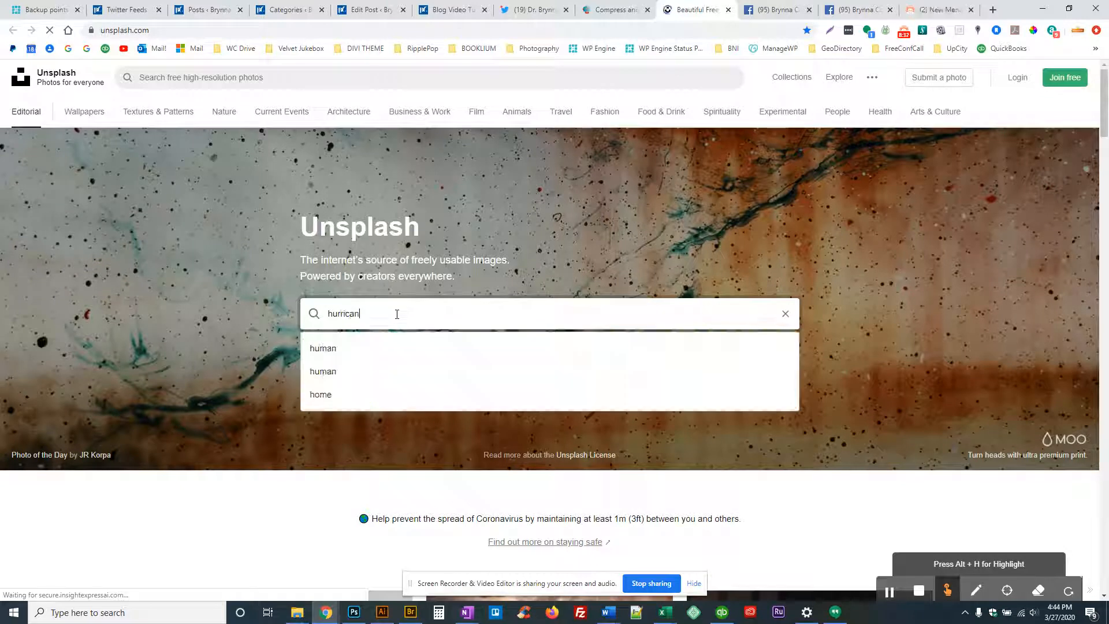
key("Return")
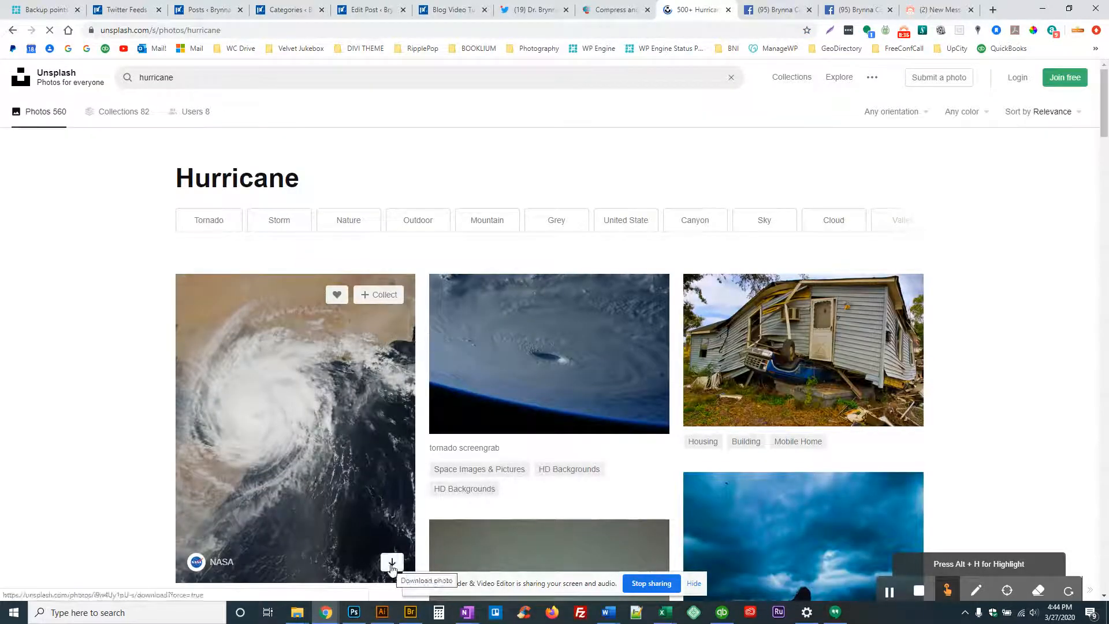
Download NASA's satellite photo of the hurricane and show the file in its download folder
left_click(392, 563)
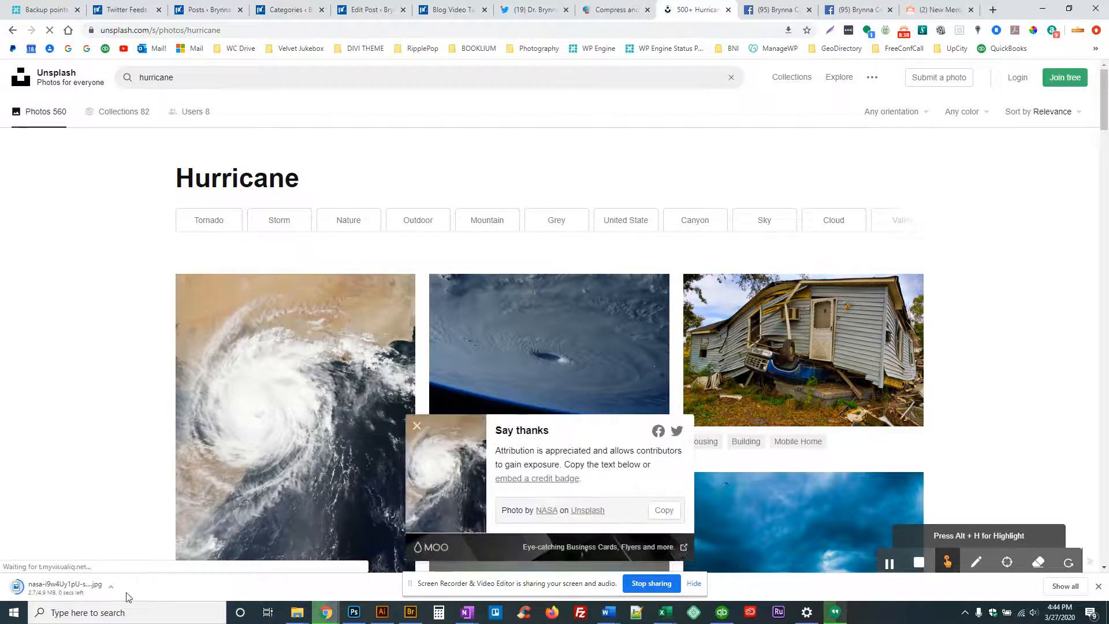
left_click(119, 588)
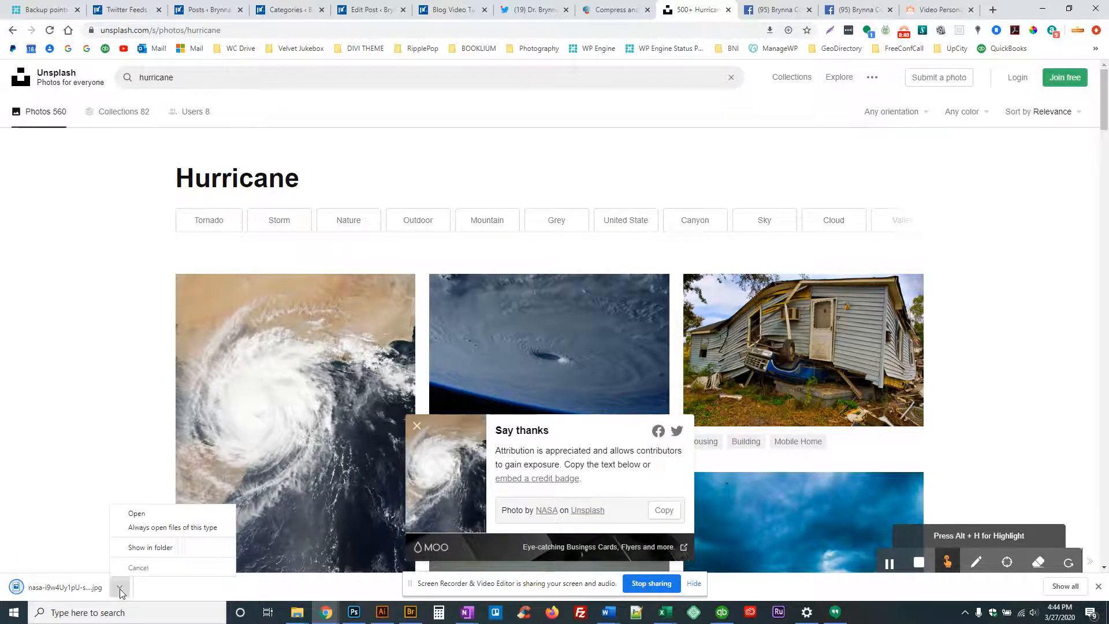
left_click(149, 547)
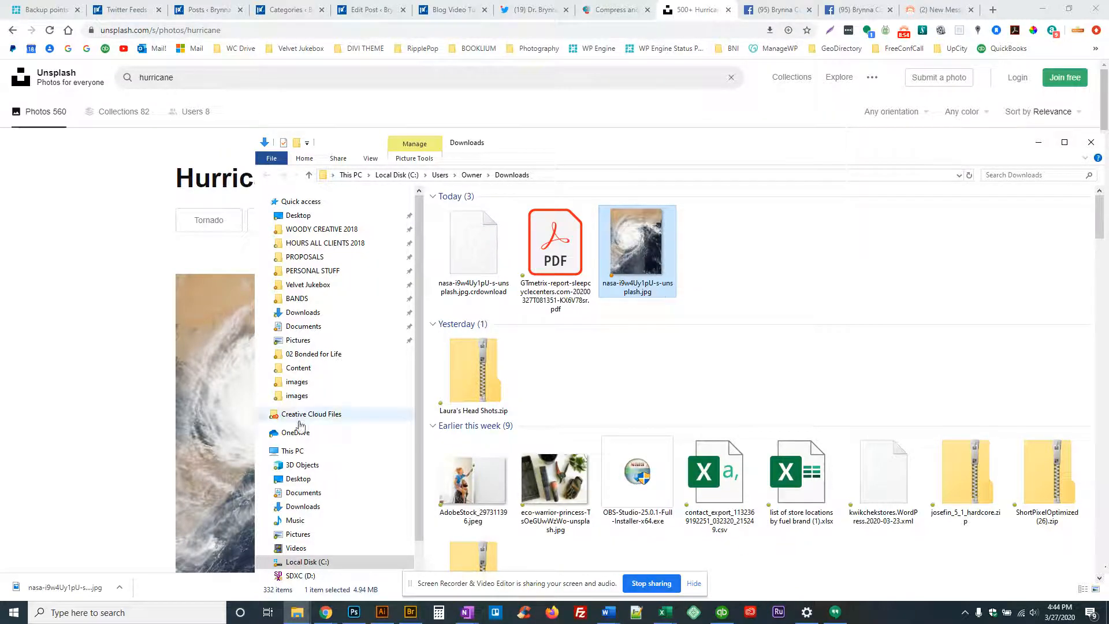
Upload nasa-i9w4Uy1pU-s-unsplash.jpg from the Downloads folder to ShortPixel for Lossy compression
left_click(615, 10)
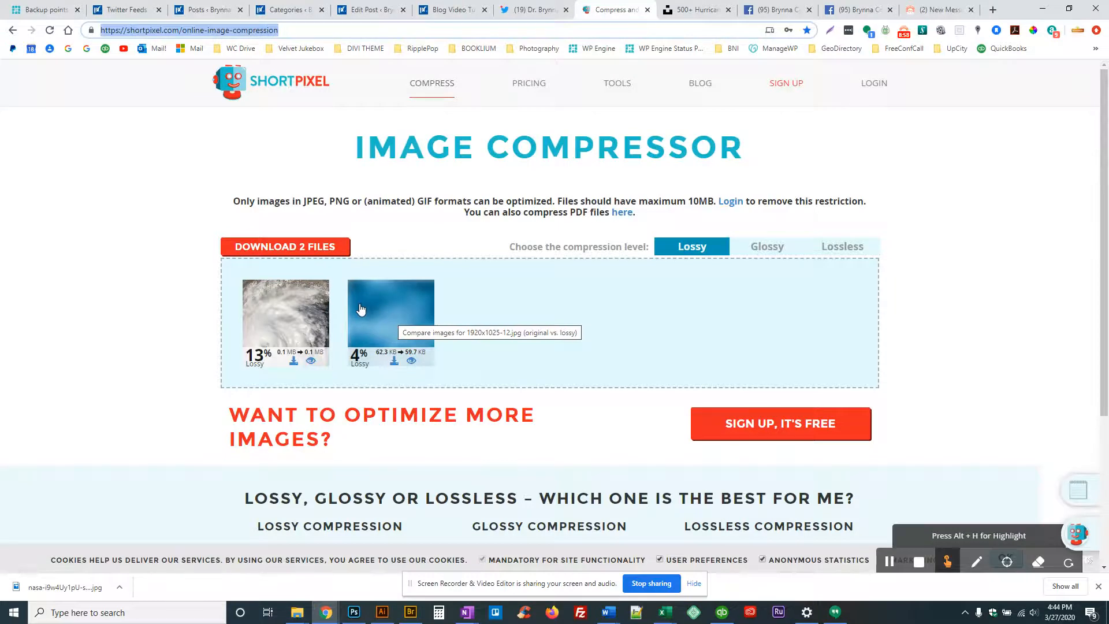
key("alt+Tab")
left_click_drag(651, 134, 703, 153)
left_click_drag(631, 277, 235, 371)
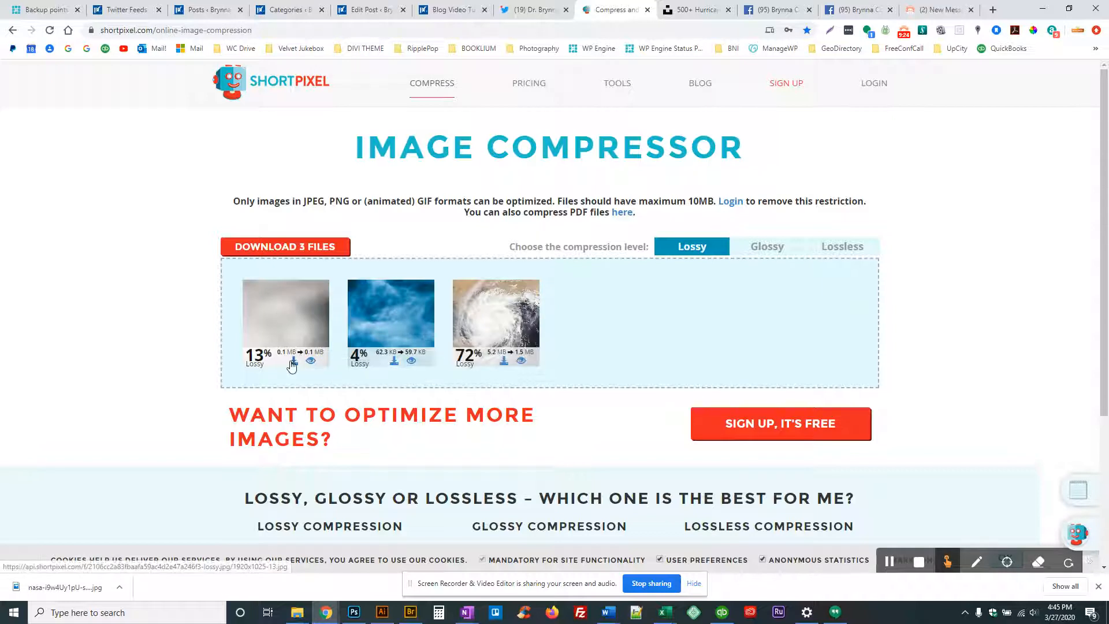
Download the compressed hurricane photo from ShortPixel and show the file in the Downloads folder
left_click(503, 363)
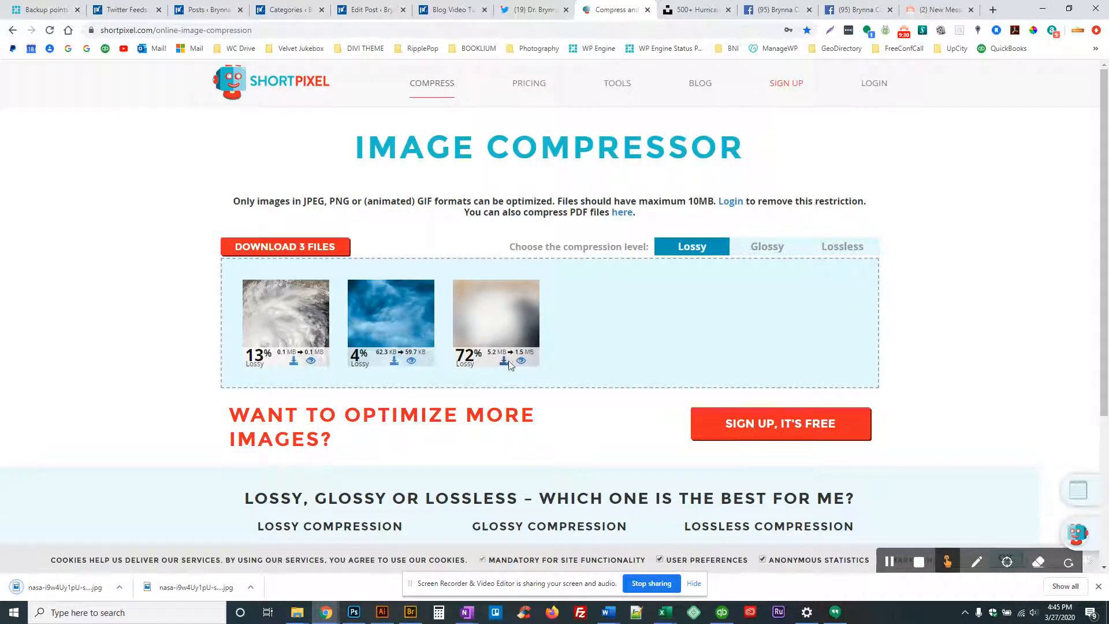
left_click(120, 588)
left_click(137, 549)
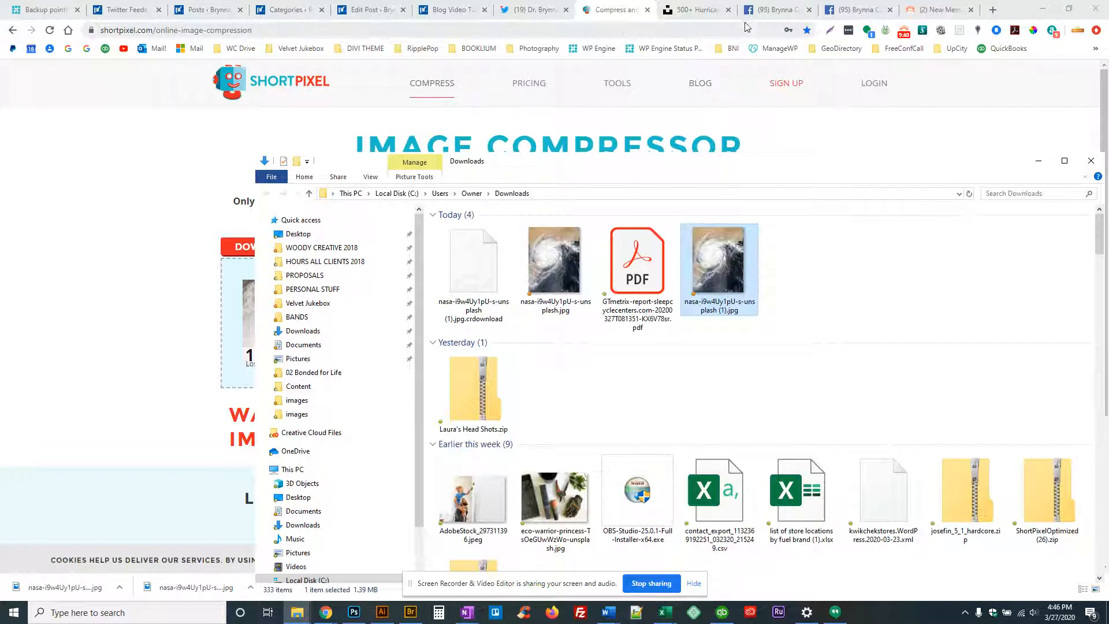
Return to the post editor and place the cursor in the empty Excerpt field
left_click(469, 16)
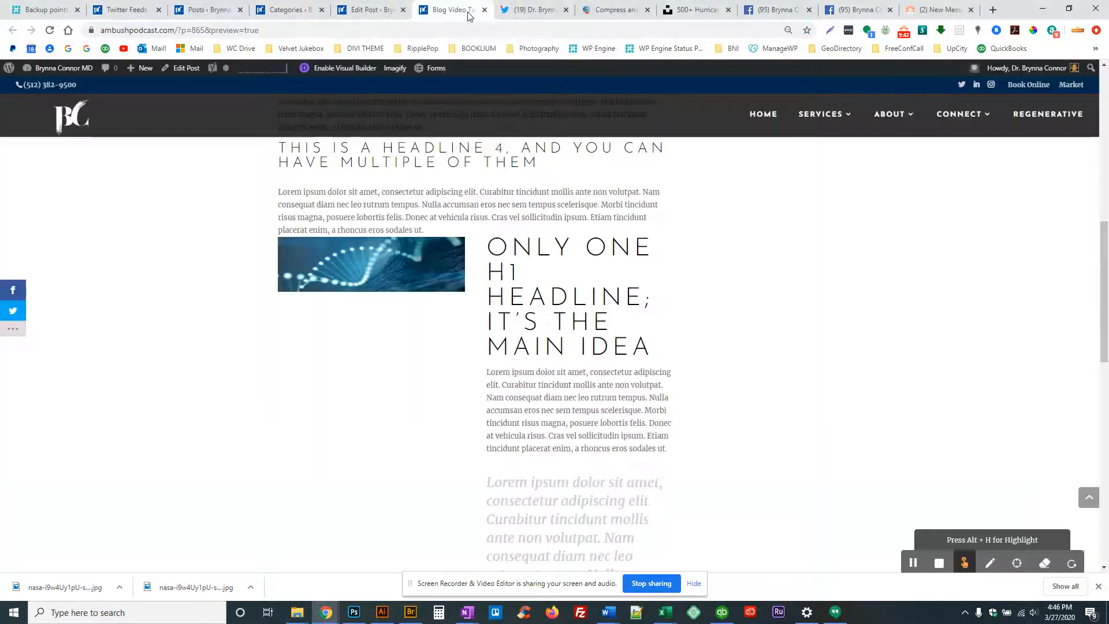
left_click(375, 16)
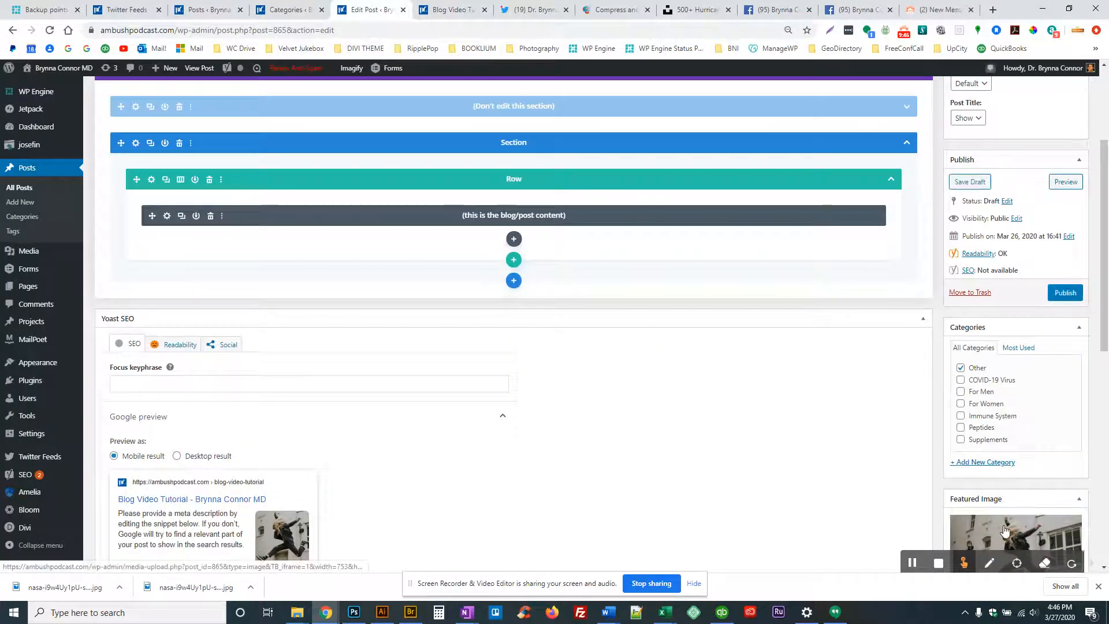
scroll(1002, 527, "down", 5)
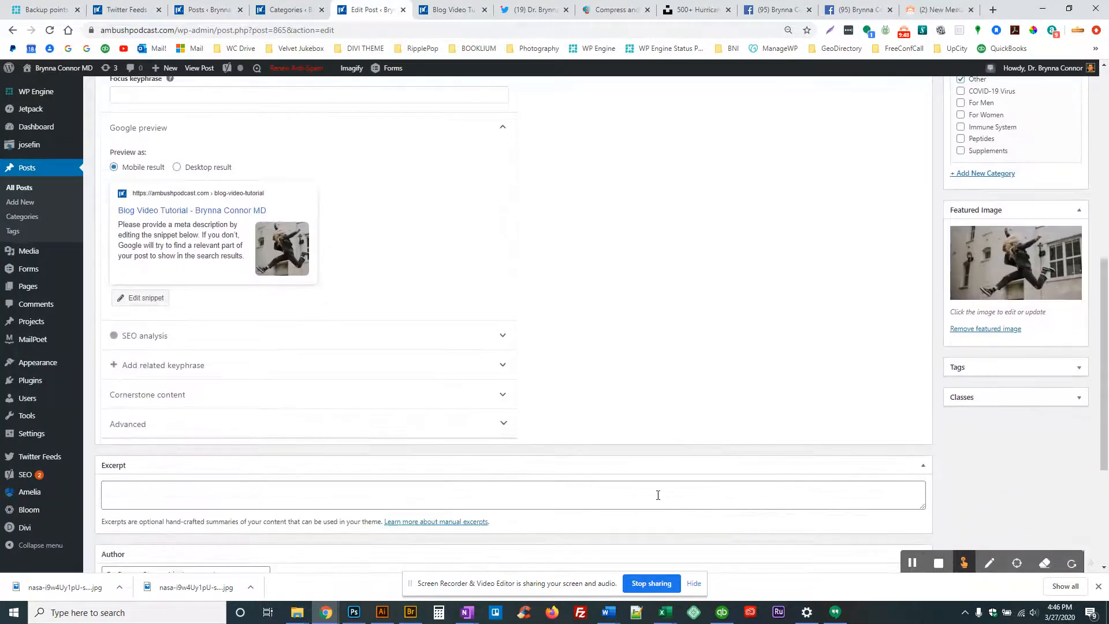
left_click(130, 493)
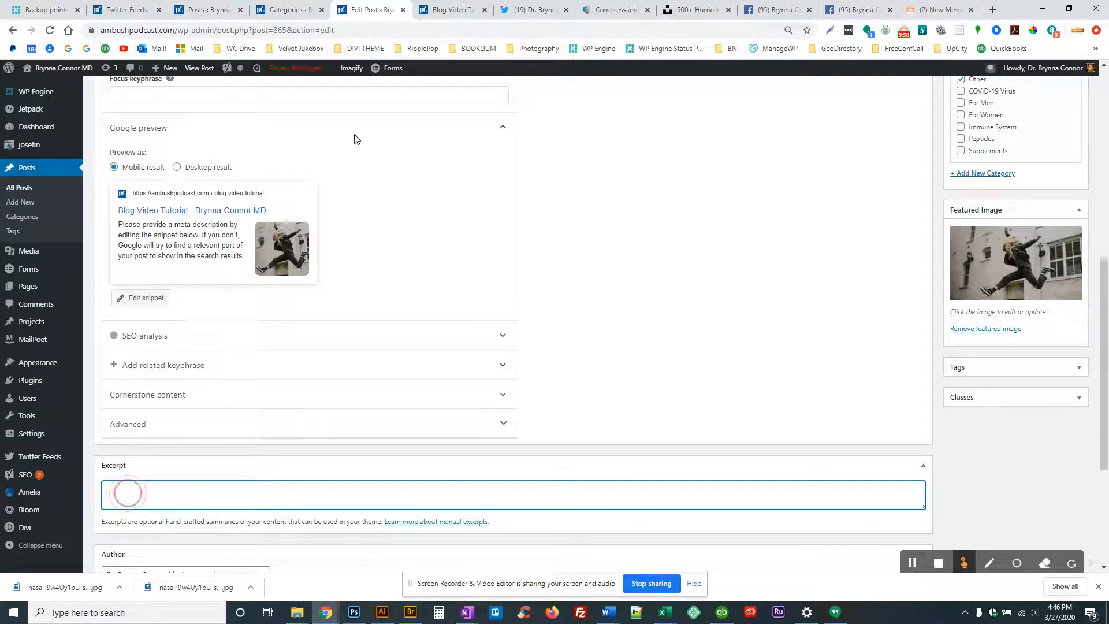
Open the site's Blog page from the post preview to examine how post excerpts are shown
left_click(457, 11)
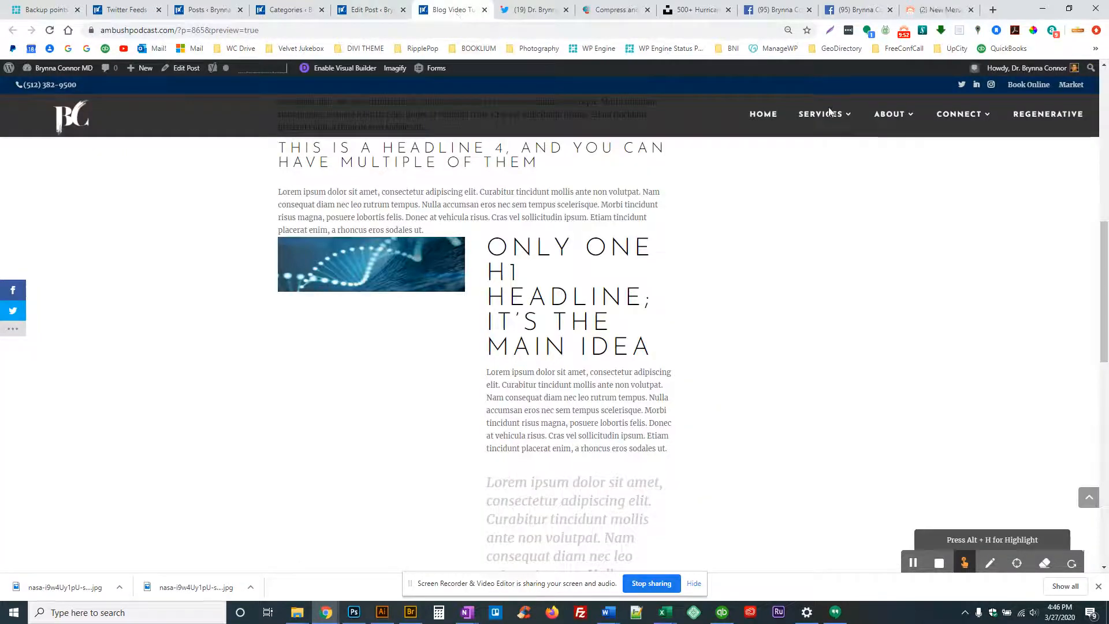
mouse_move(956, 113)
left_click(960, 220)
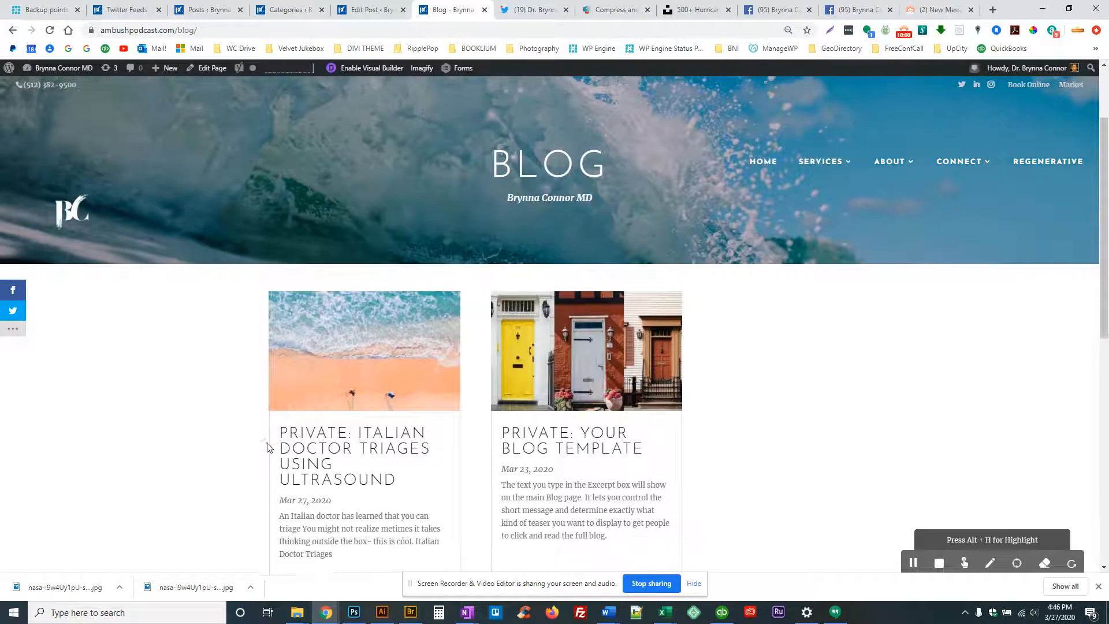
Copy the Your Blog Template excerpt text from the Blog page into the post's Excerpt field, without the trailing blank line
double_click(527, 493)
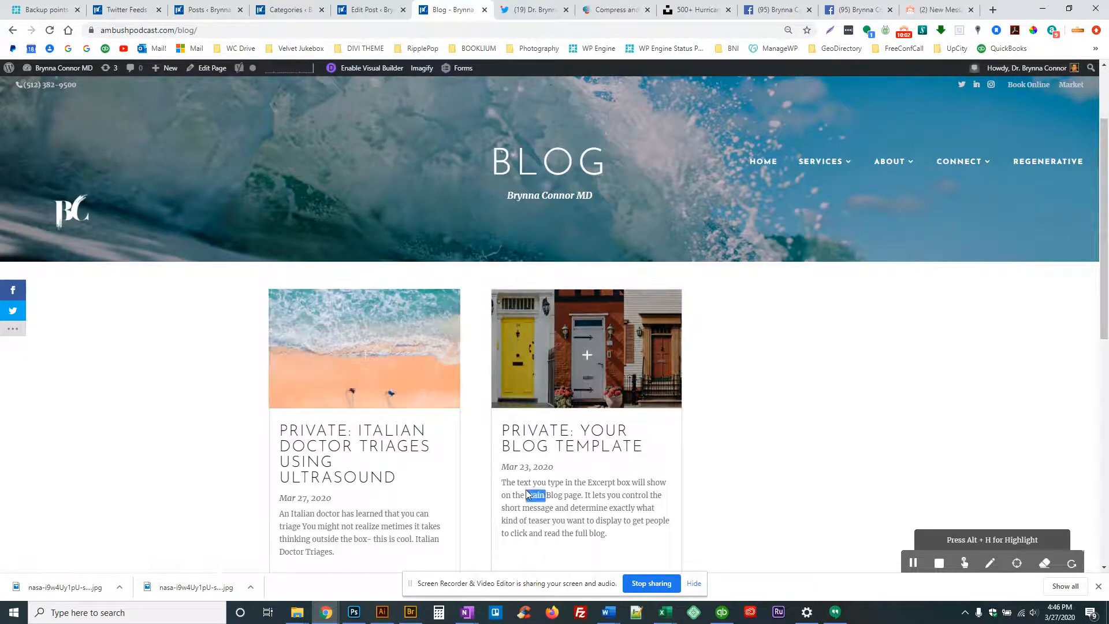
triple_click(527, 494)
key("ctrl+c")
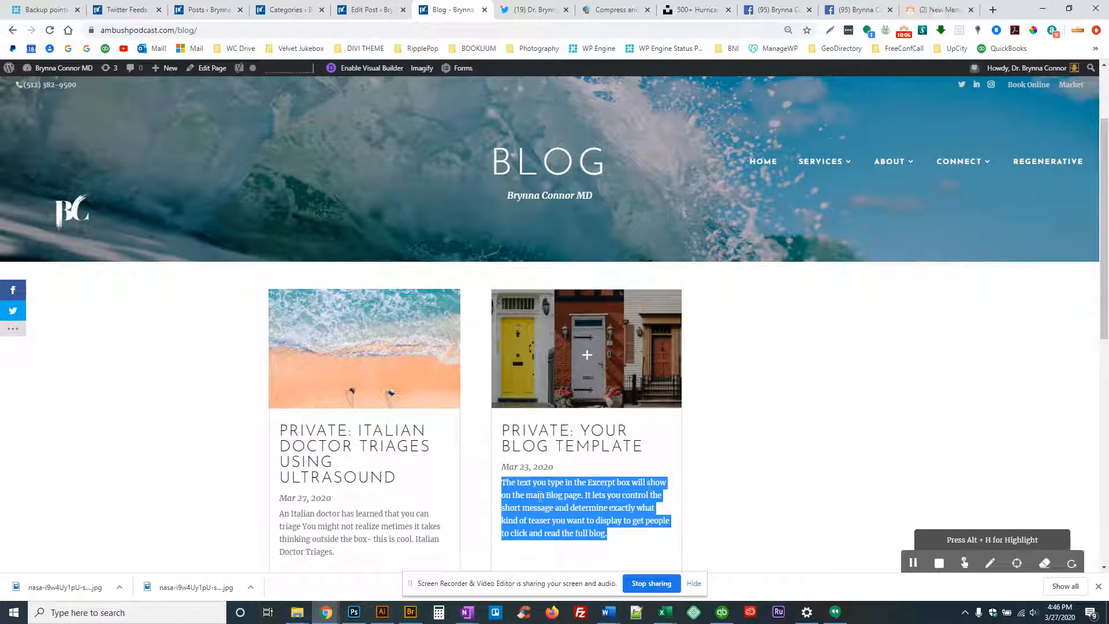
left_click(726, 465)
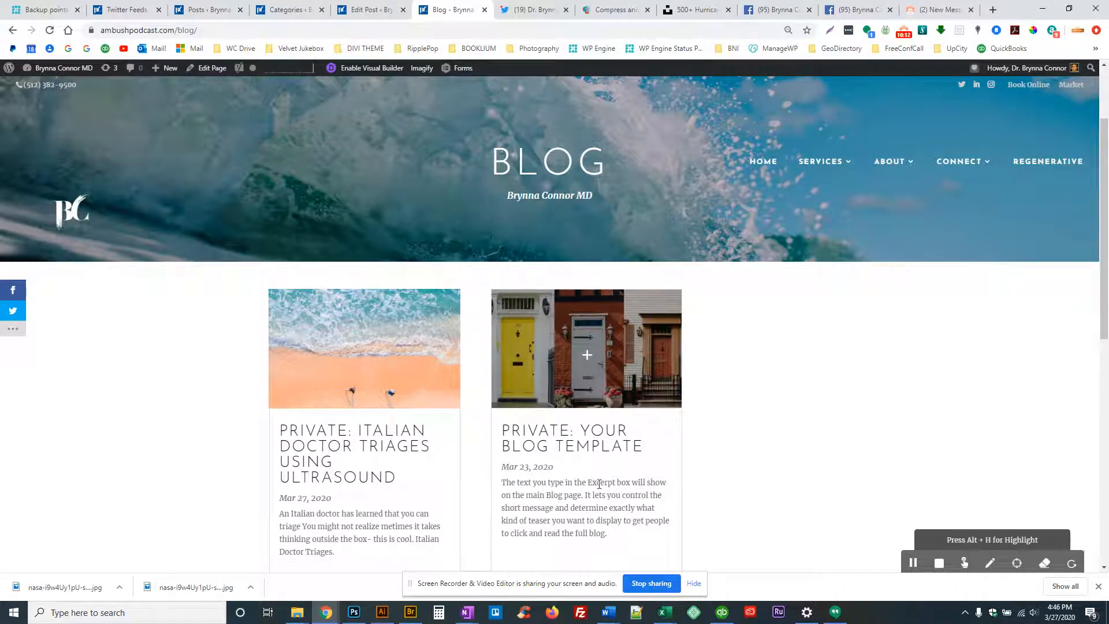
left_click(370, 9)
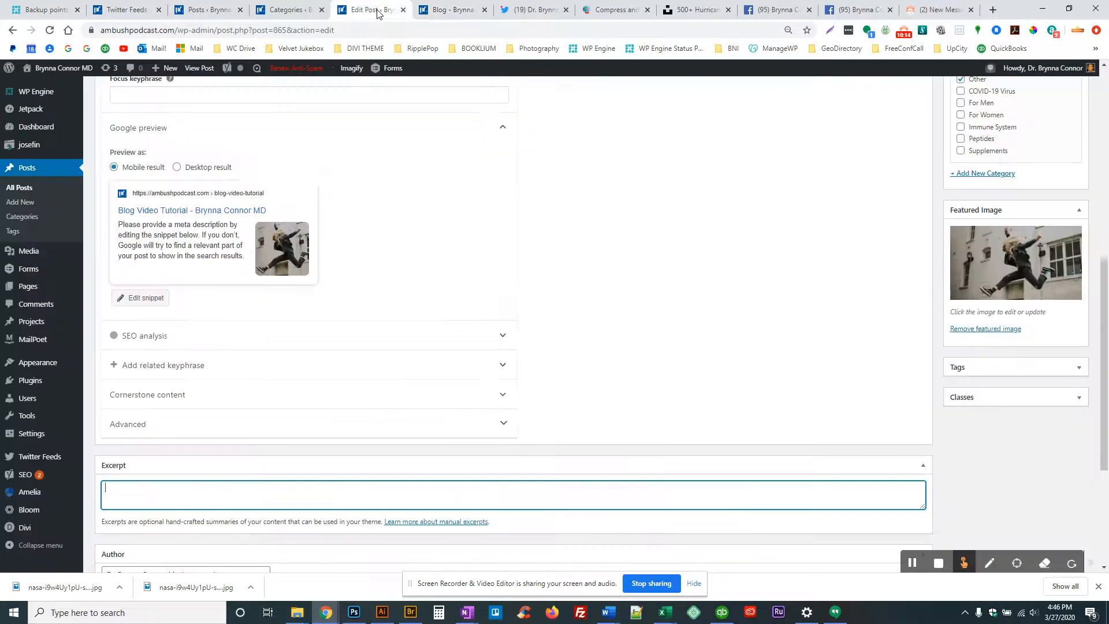
left_click(242, 488)
key("ctrl+v")
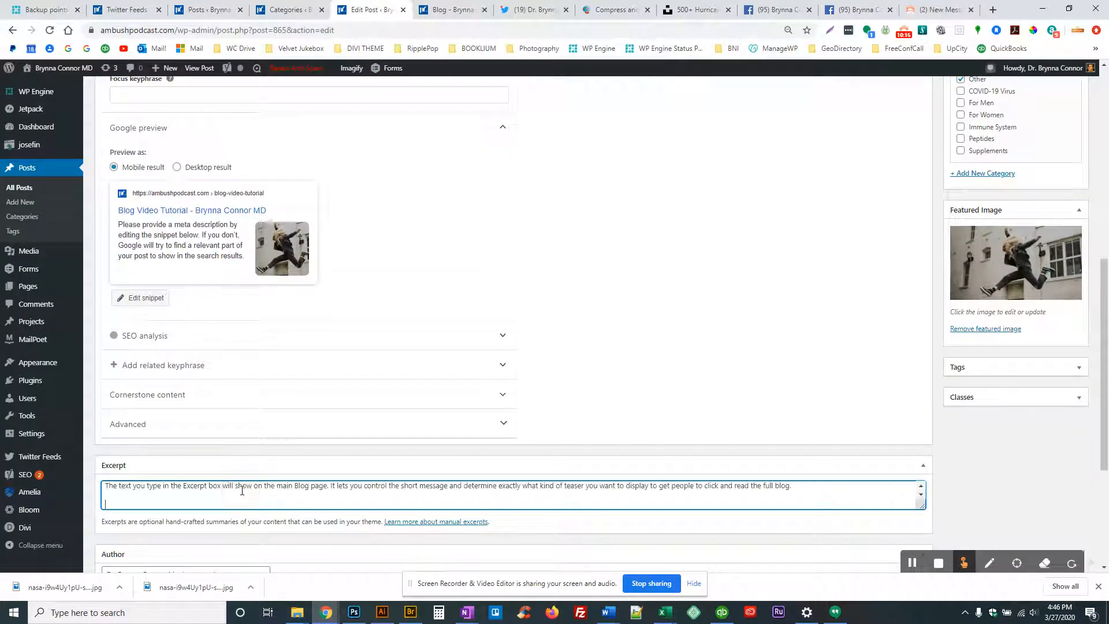
key("BackSpace")
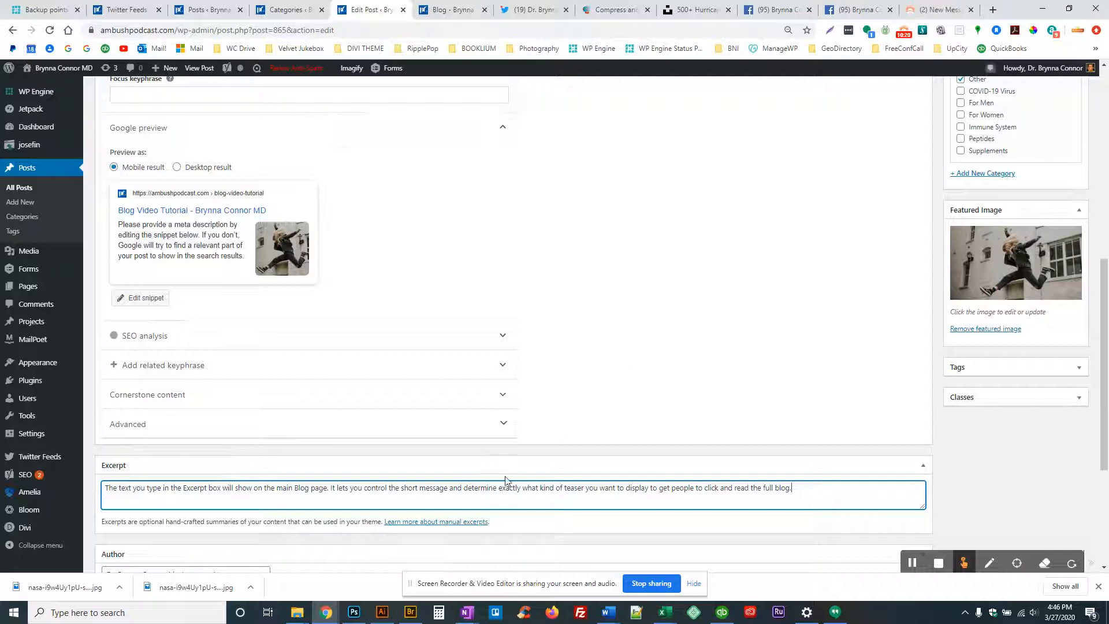
Set the post's Yoast SEO focus keyphrase to "How peptides help with immunity"
scroll(579, 378, "down", 2)
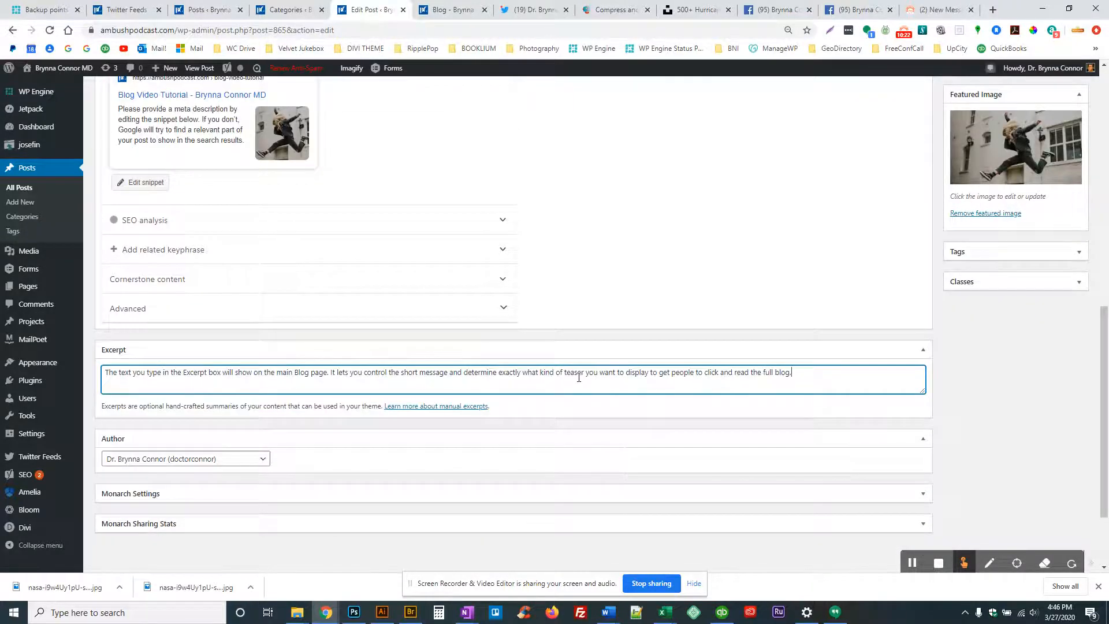
scroll(579, 378, "up", 4)
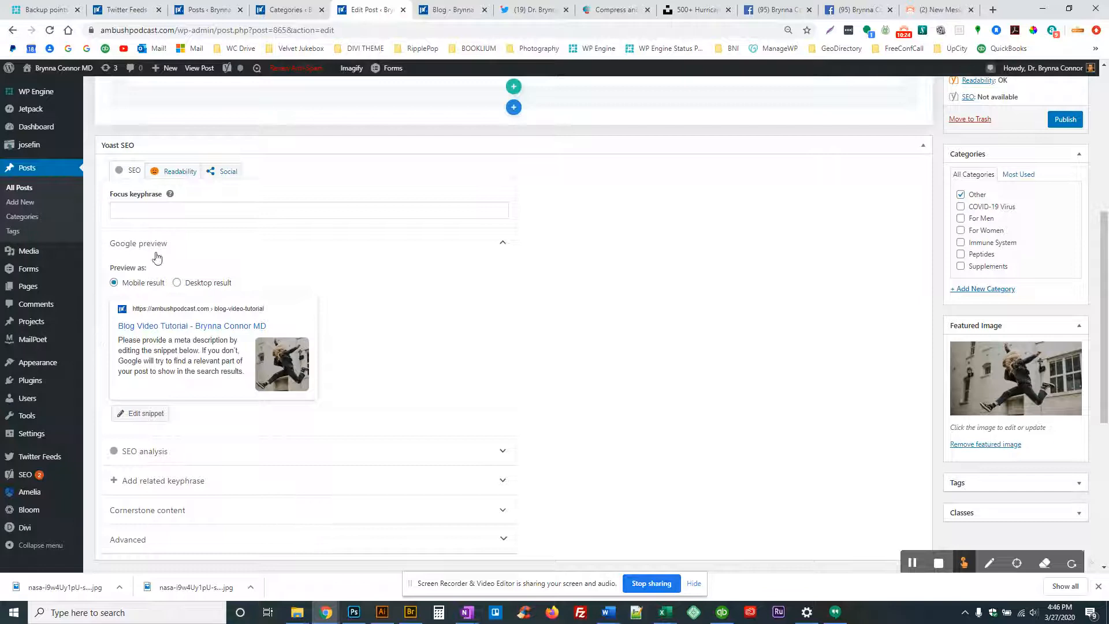
left_click(142, 213)
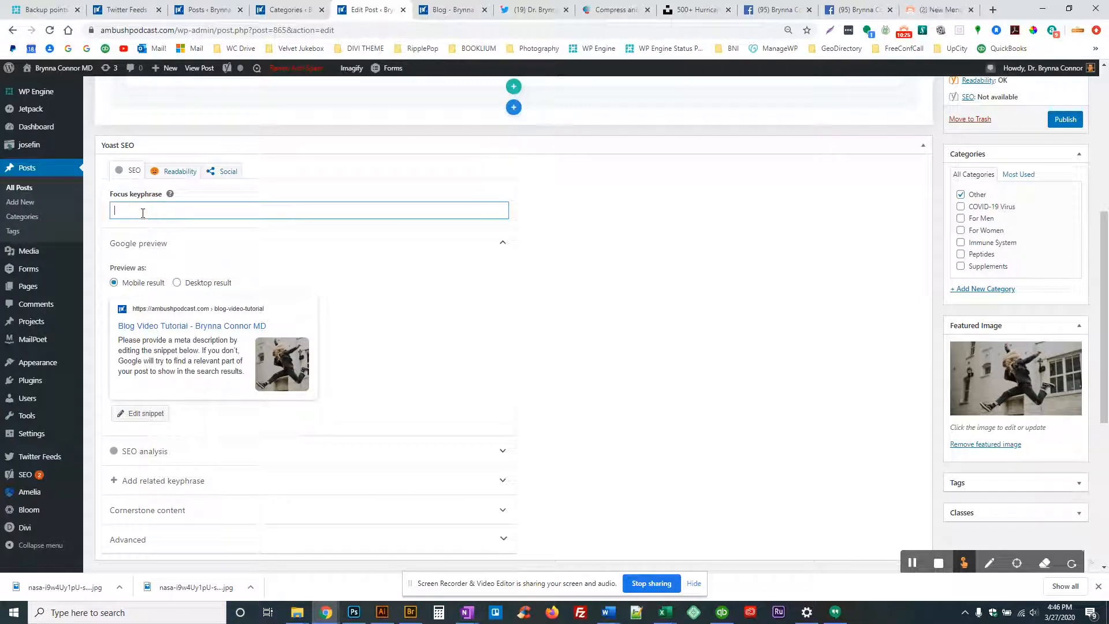
type("Why")
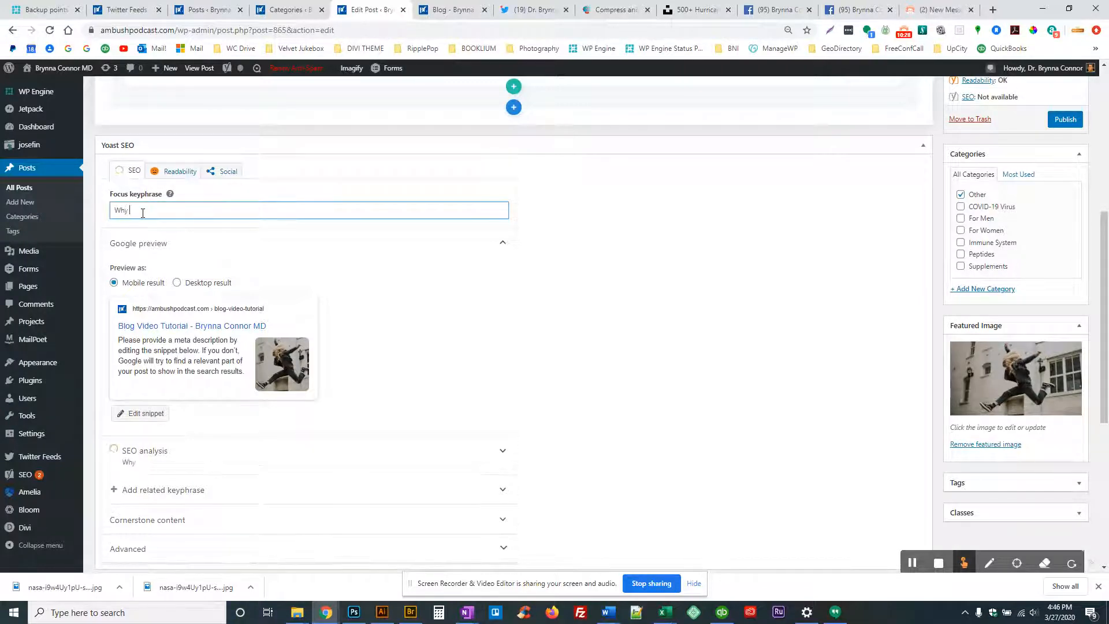
type(" peptides help with")
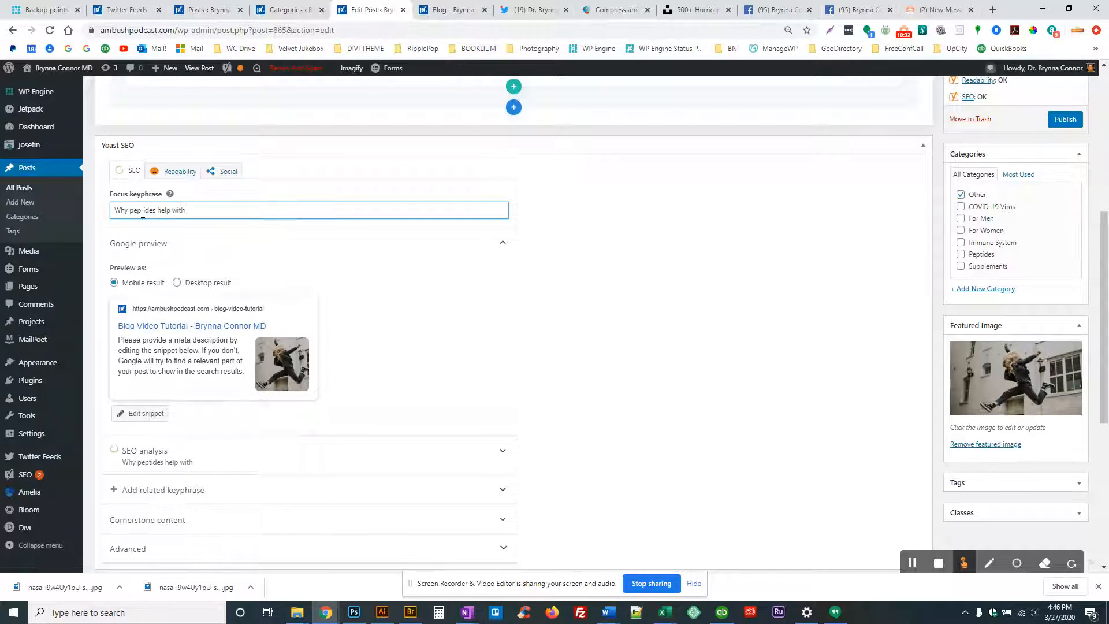
type(" immunity")
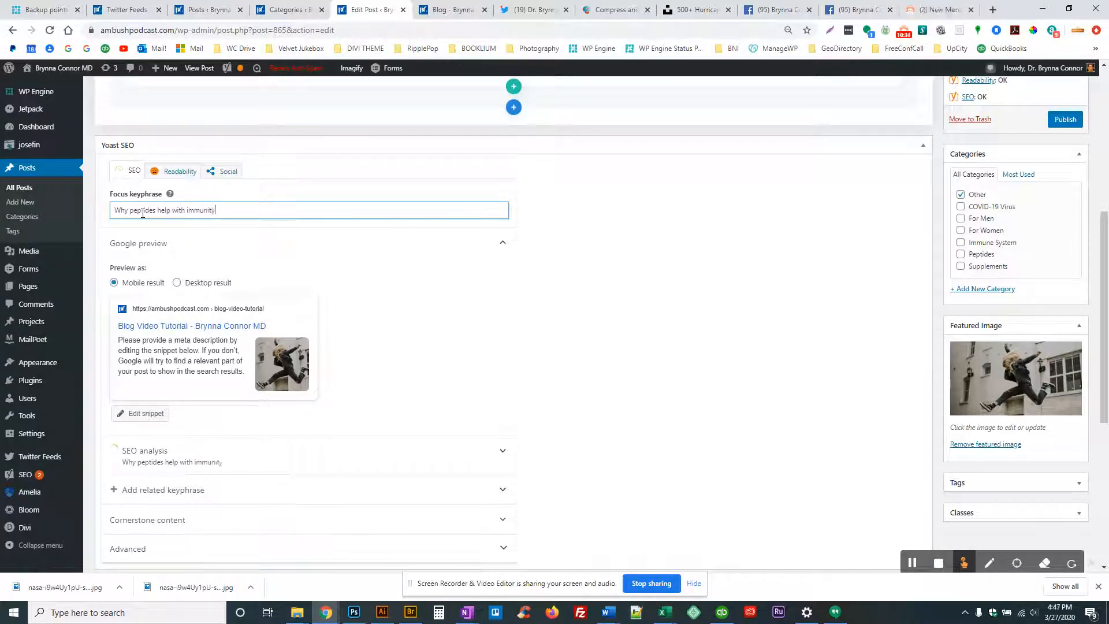
type("How")
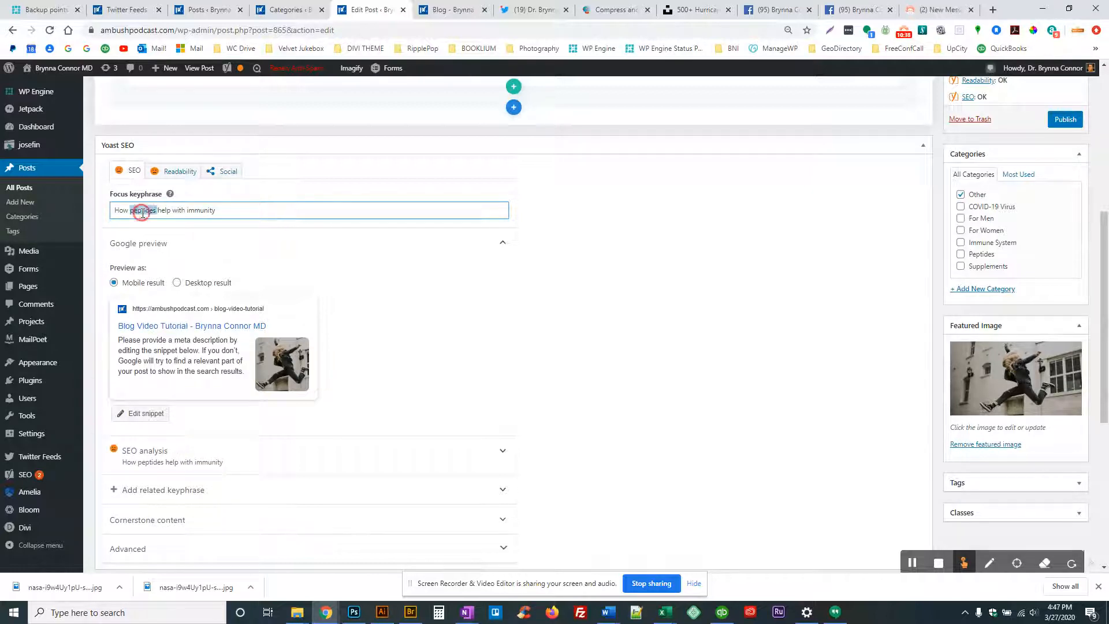
Copy the focus keyphrase and replace the post title with it, "How peptides help with immunity"
triple_click(143, 213)
key("ctrl+c")
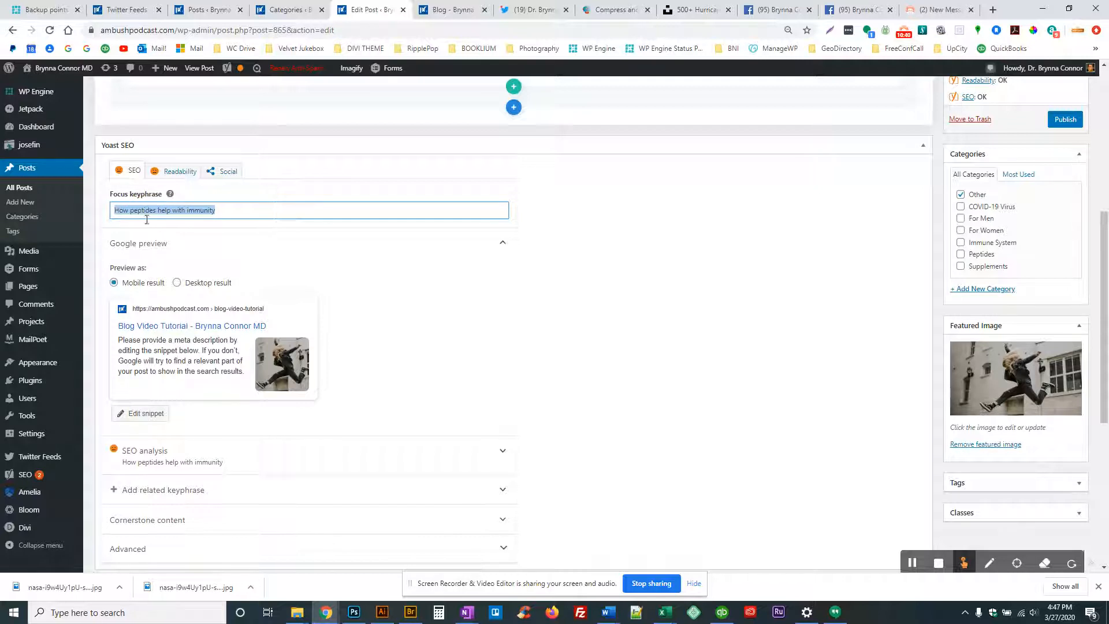
scroll(616, 302, "up", 6)
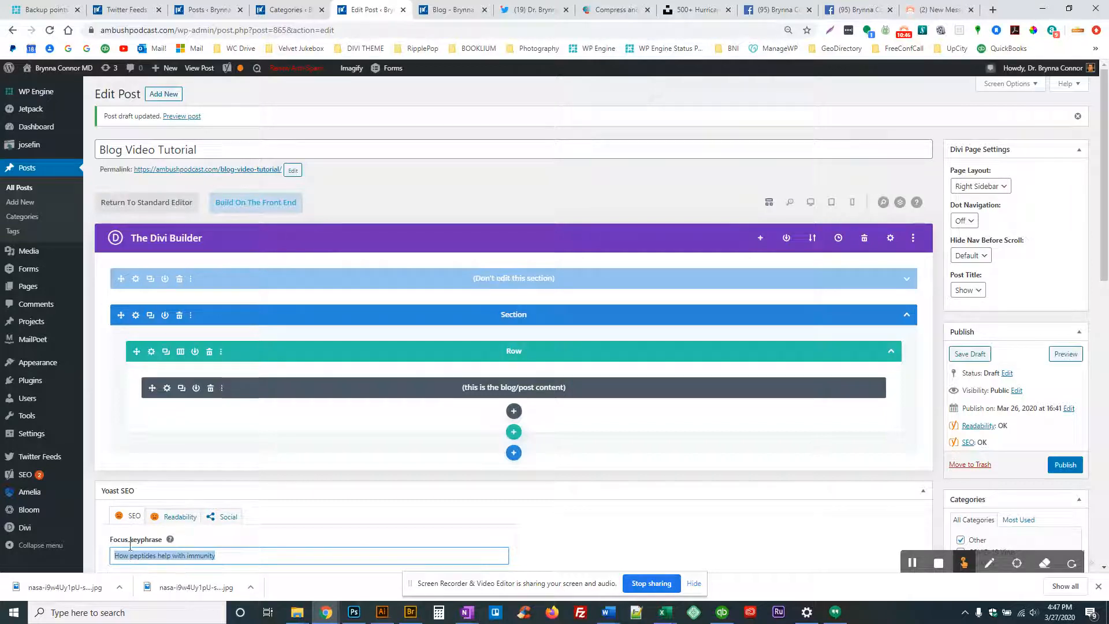
triple_click(161, 151)
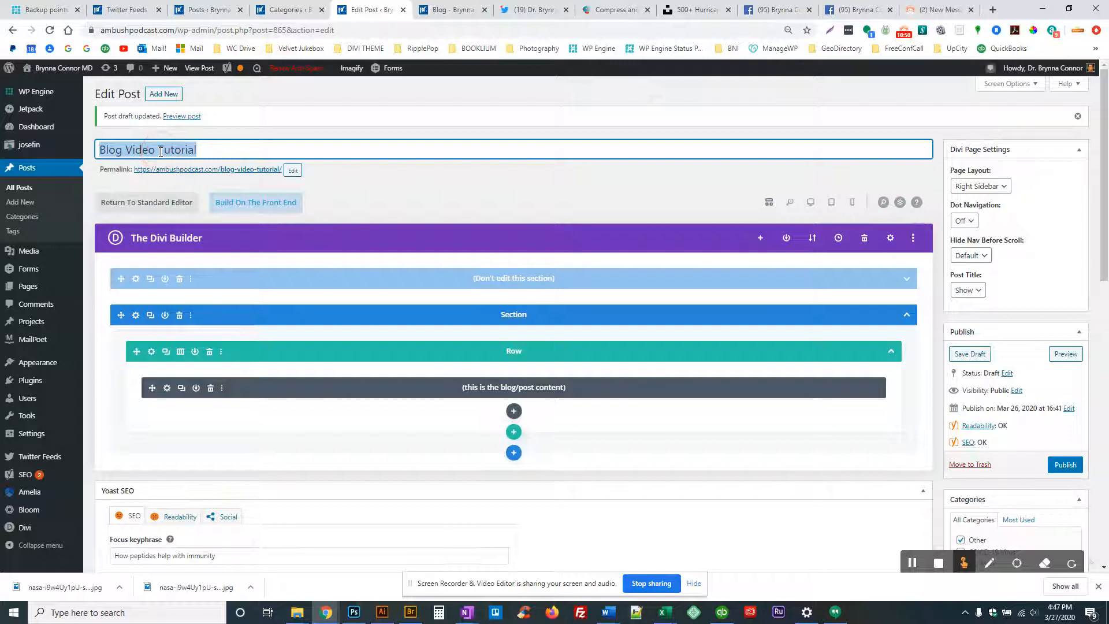
key("ctrl+v")
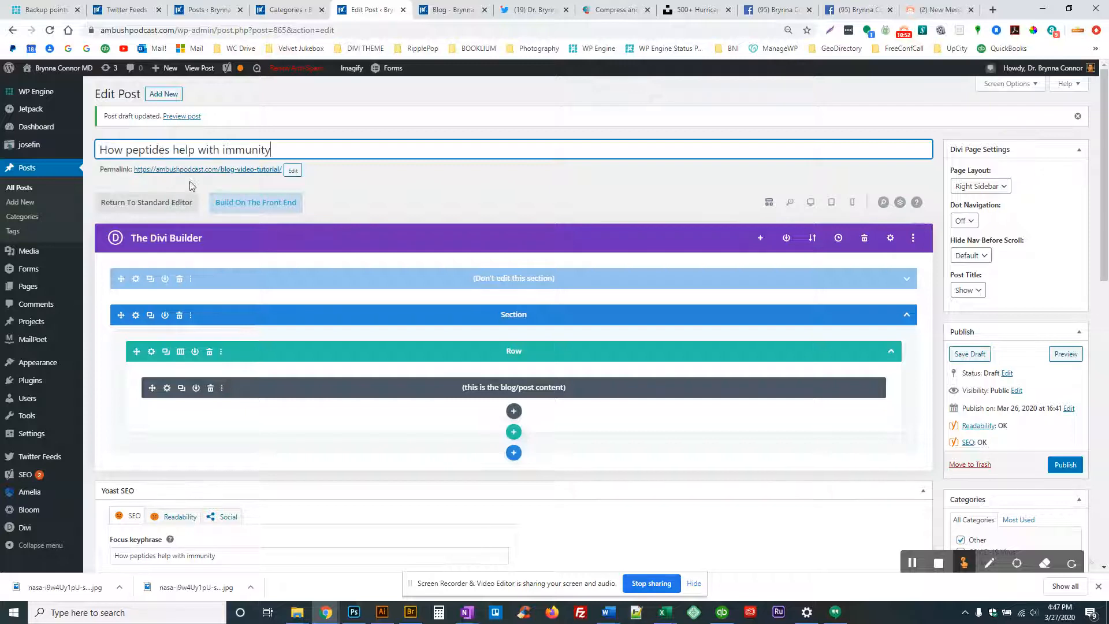
Change the permalink slug to the copied keyphrase, how-peptides-help-with-immunity, and confirm it
left_click(292, 172)
triple_click(273, 172)
key("BackSpace")
key("ctrl+v")
left_click(342, 171)
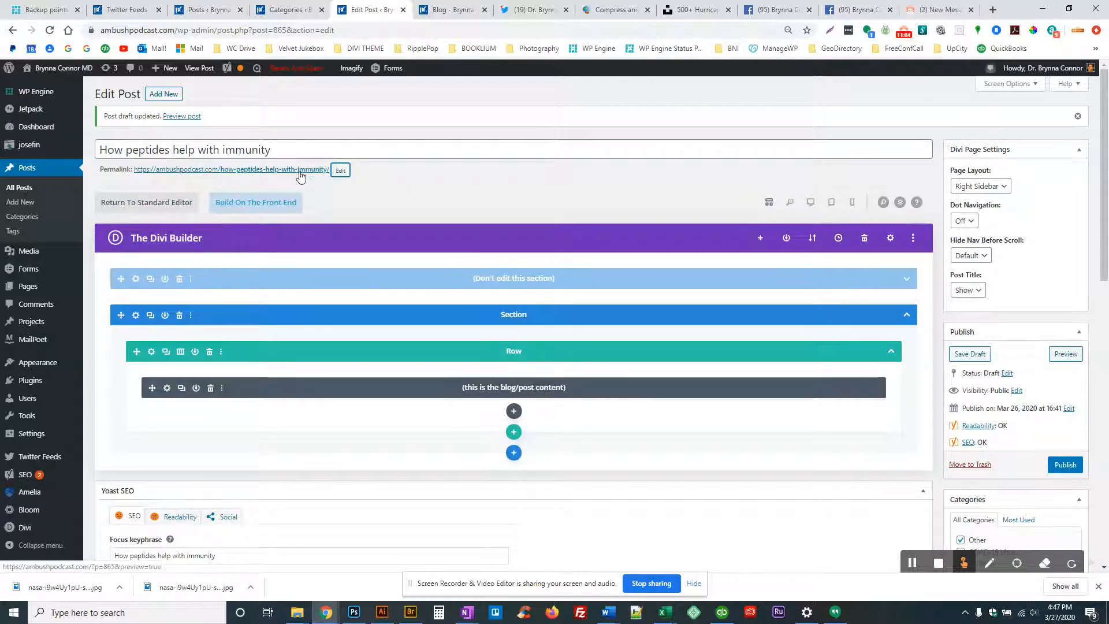
Write the meta description "How peptides help with immunity, because people need a better understanding of the reality of immunity impact and how salad dressing helps with it."
scroll(270, 398, "down", 3)
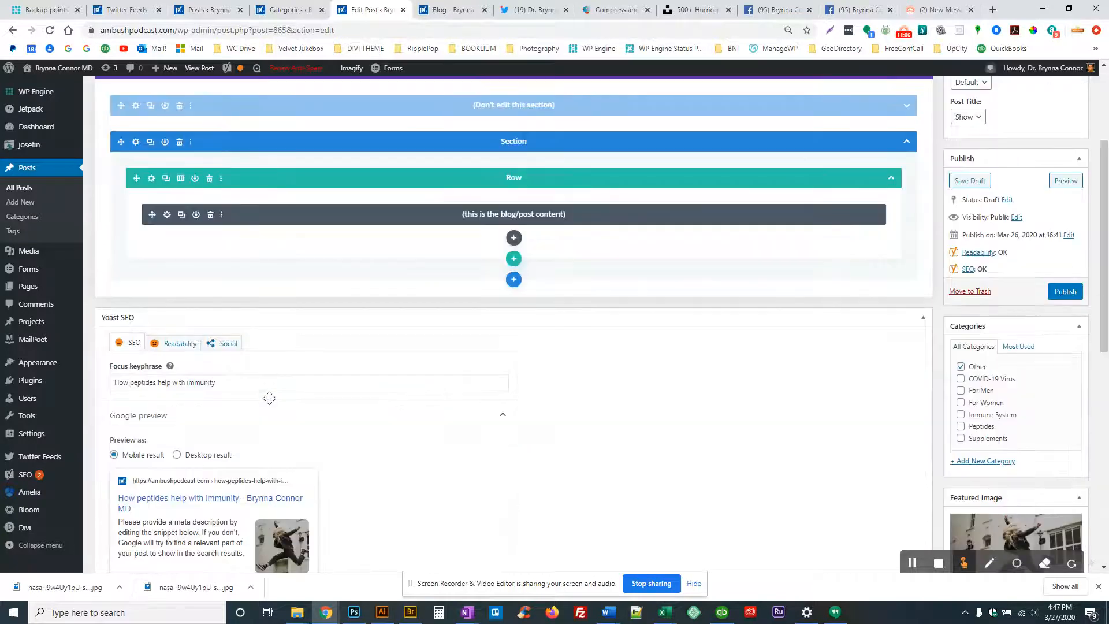
scroll(208, 351, "down", 3)
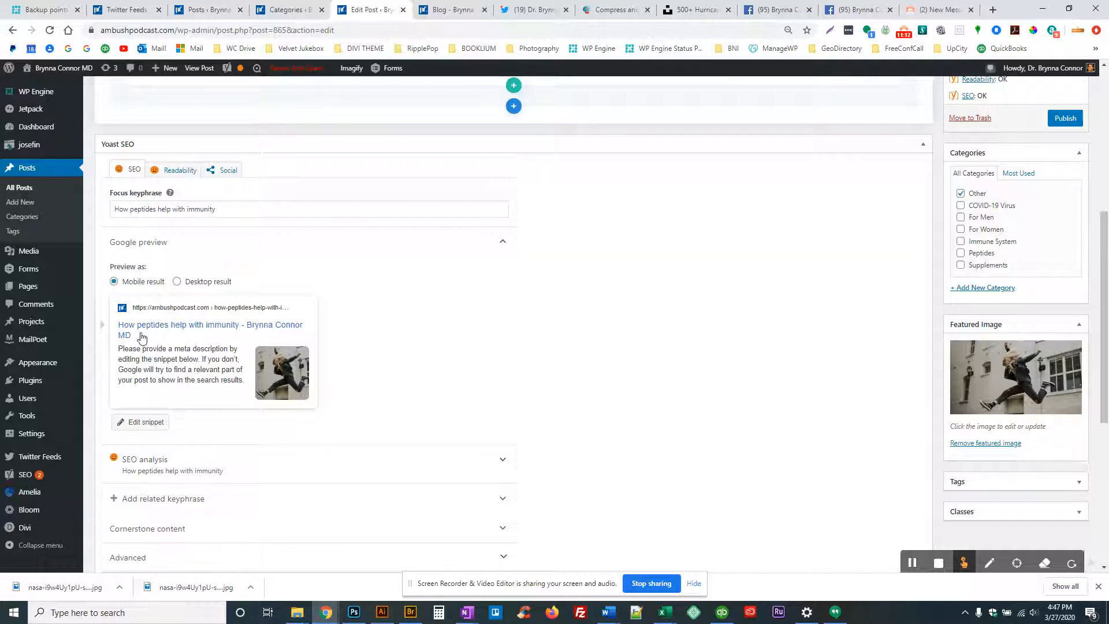
left_click(130, 426)
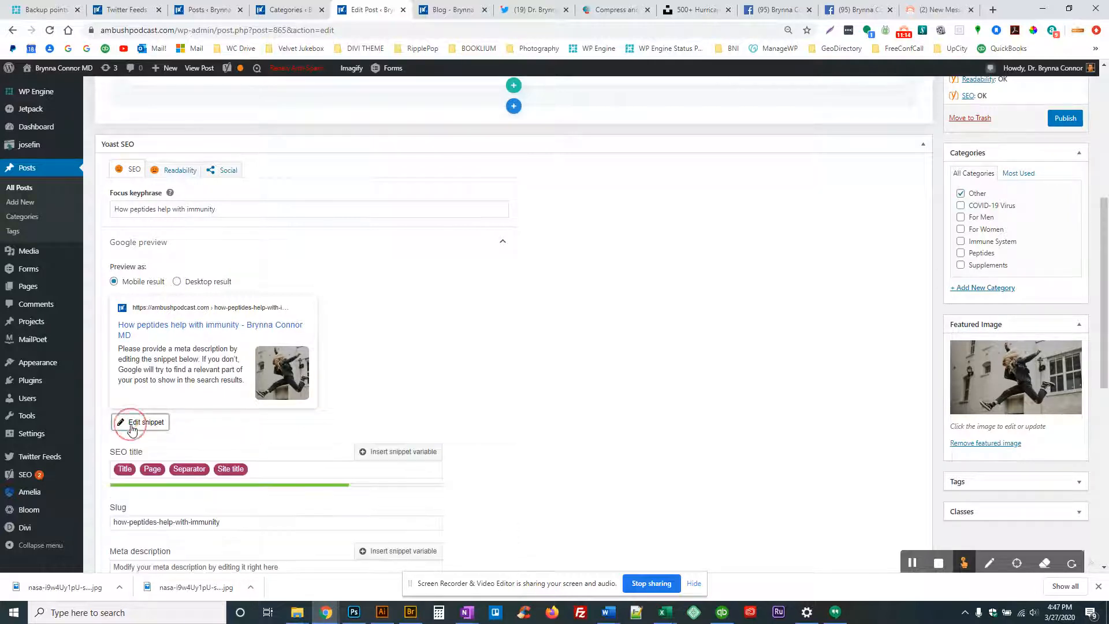
scroll(151, 537, "down", 2)
left_click(142, 455)
key("ctrl+v")
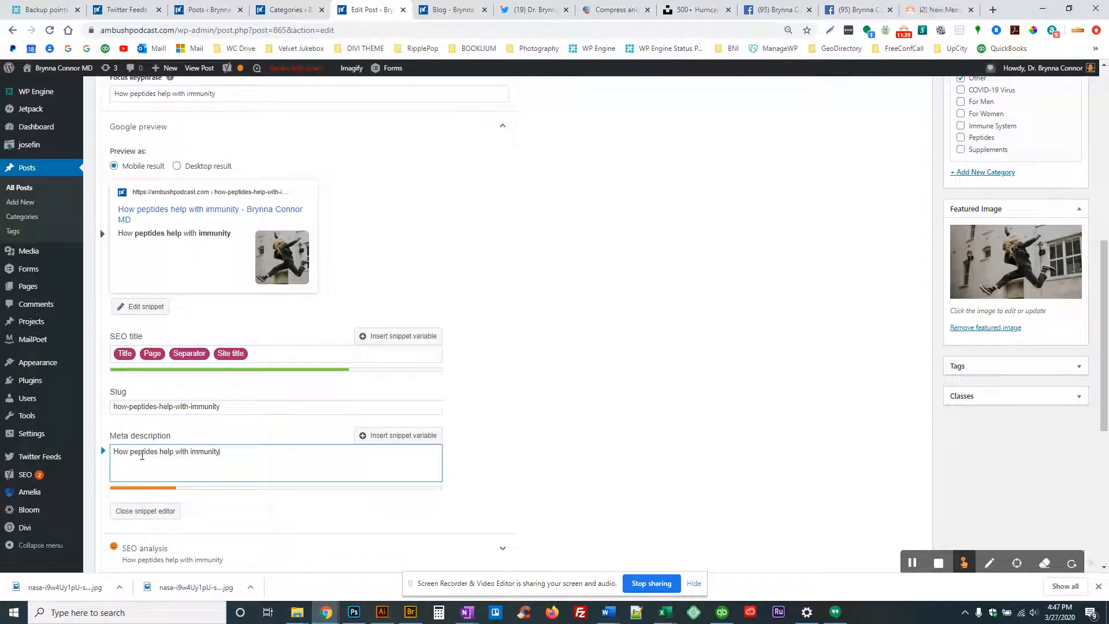
type(", because people")
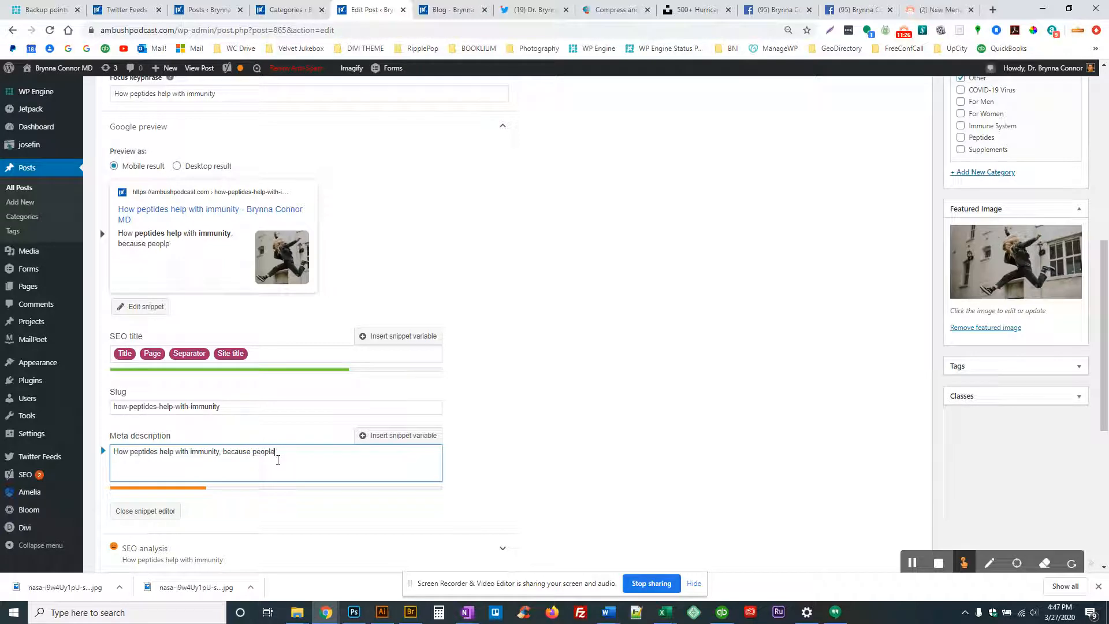
type(" need a better understanding ")
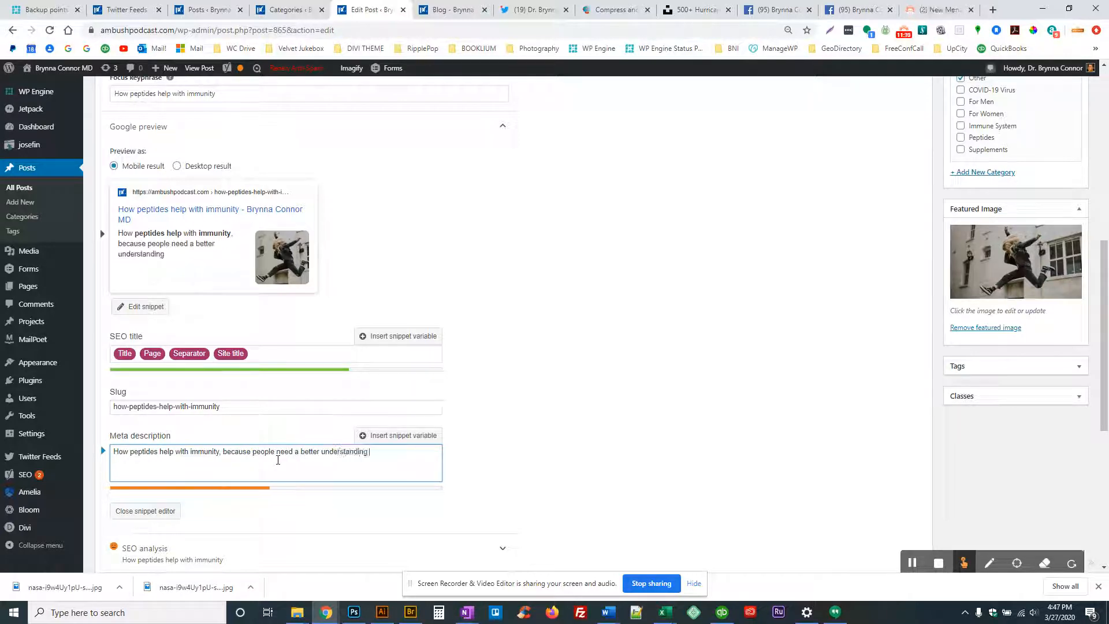
type("of the reality of immunity a")
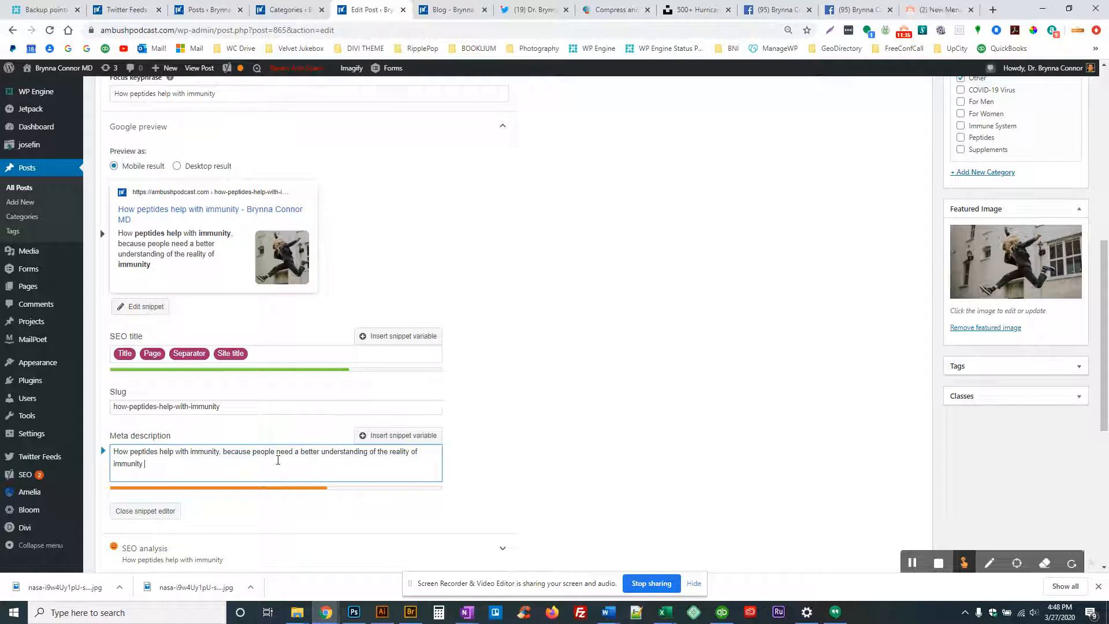
key("BackSpace")
type("impact and how salad")
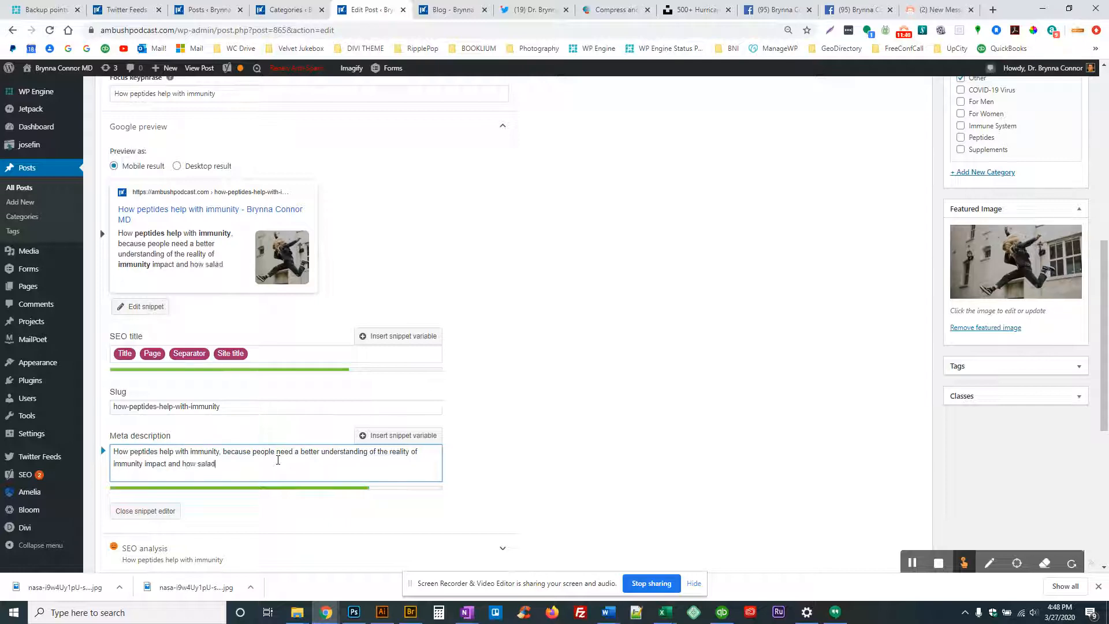
type(" dressing helps with it.")
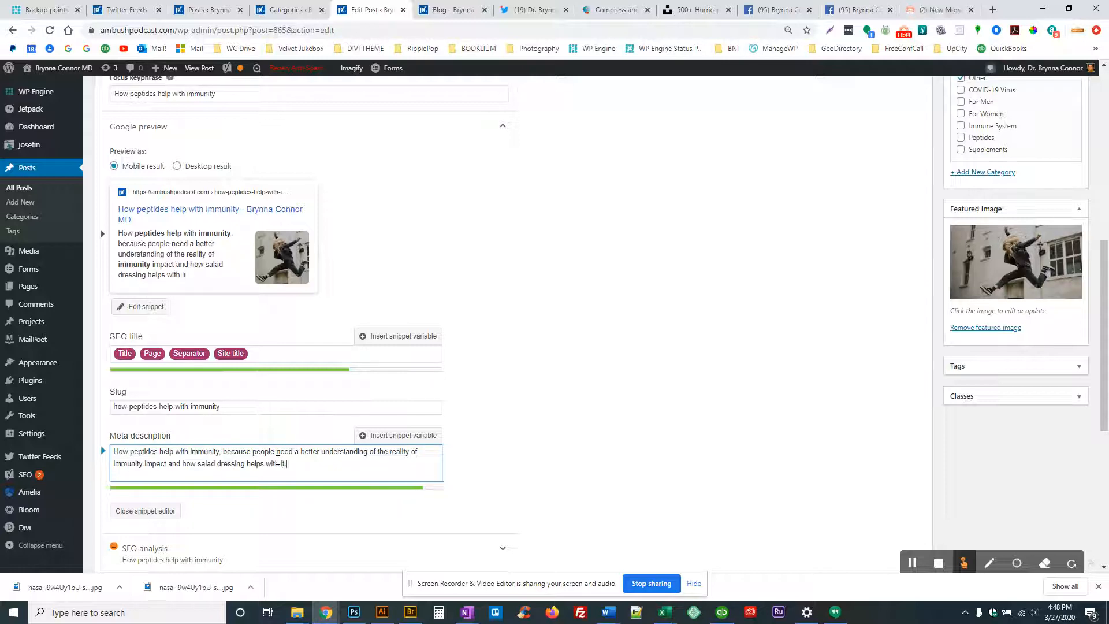
Copy the opening keyphrase of the meta description and close the browser's downloads bar
left_click_drag(116, 453, 221, 454)
key("ctrl+c")
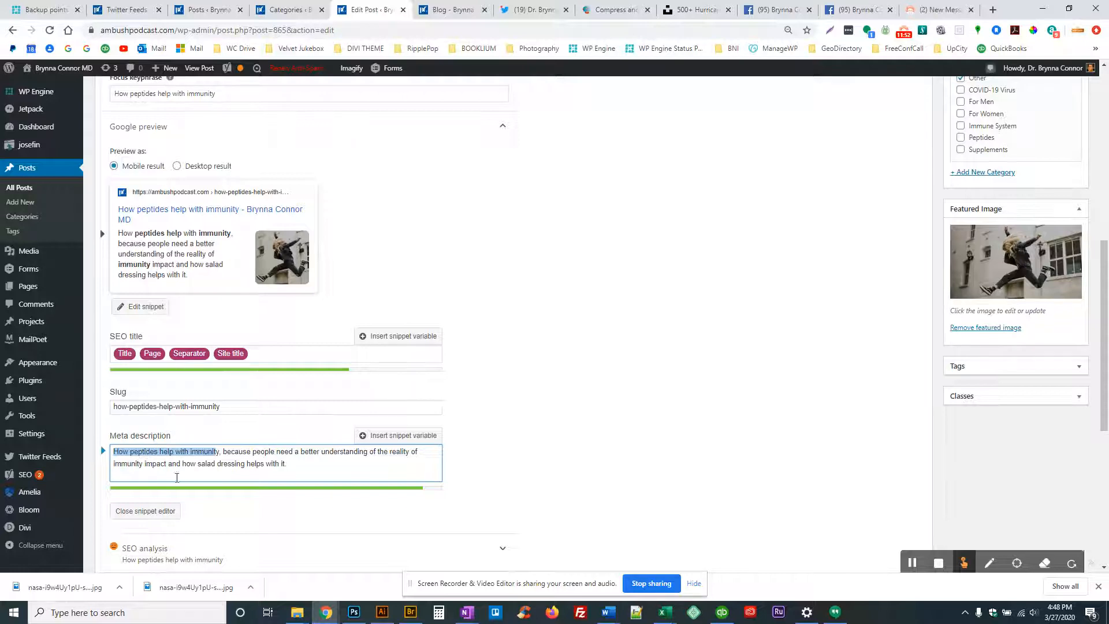
scroll(190, 474, "down", 2)
scroll(283, 470, "down", 1)
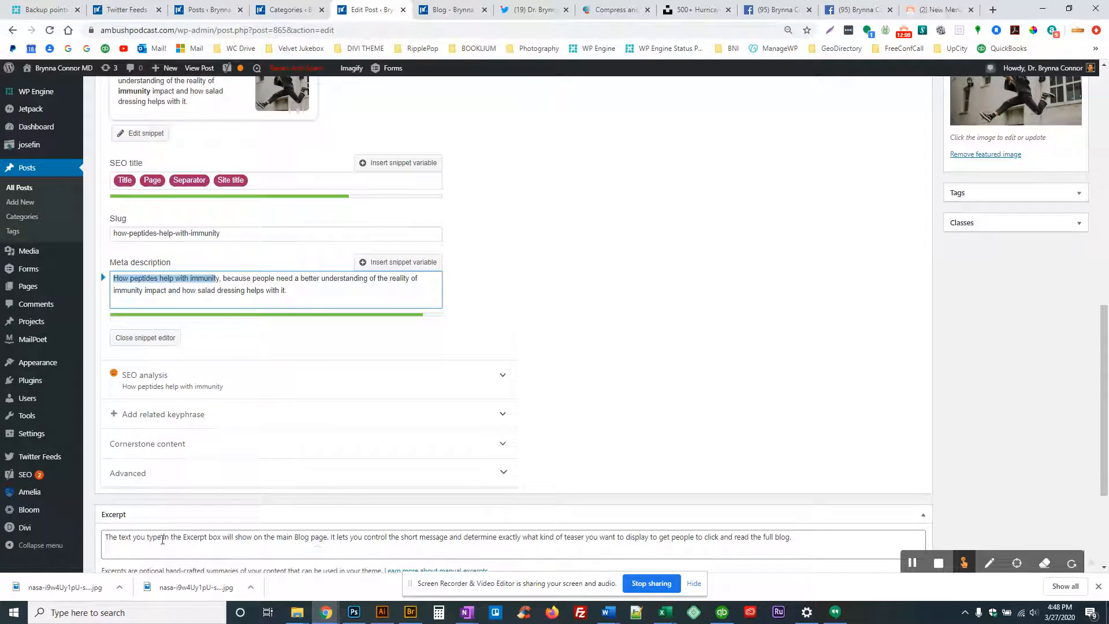
left_click(1098, 586)
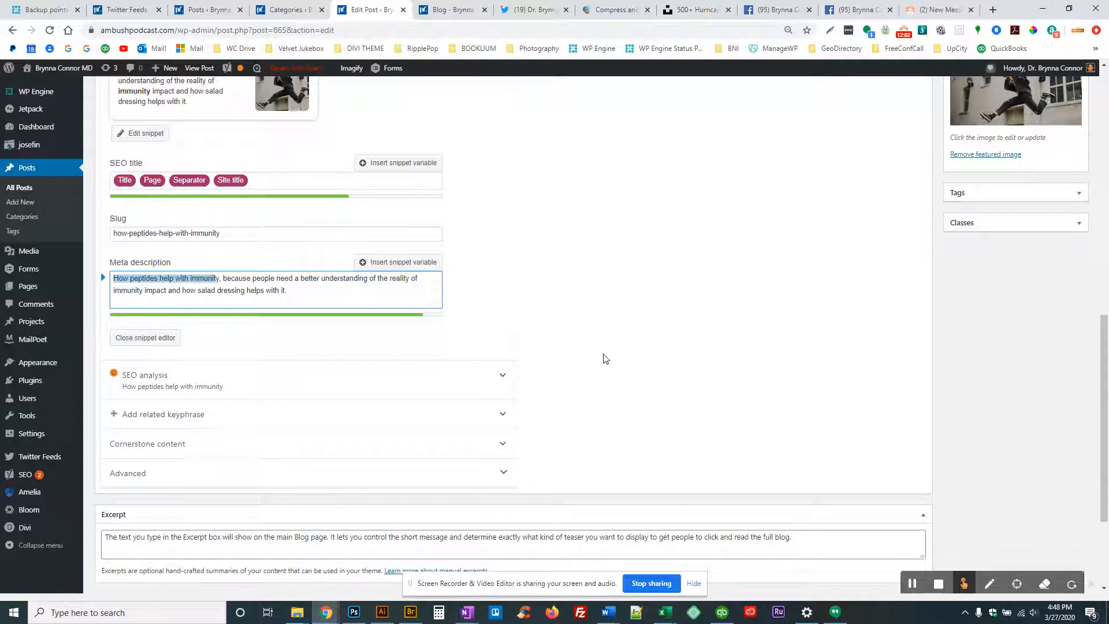
Open the settings of the blog/post content text module and compare the blockquote's HTML code with its visual formatting
scroll(601, 359, "up", 5)
left_click(211, 264)
scroll(213, 254, "up", 5)
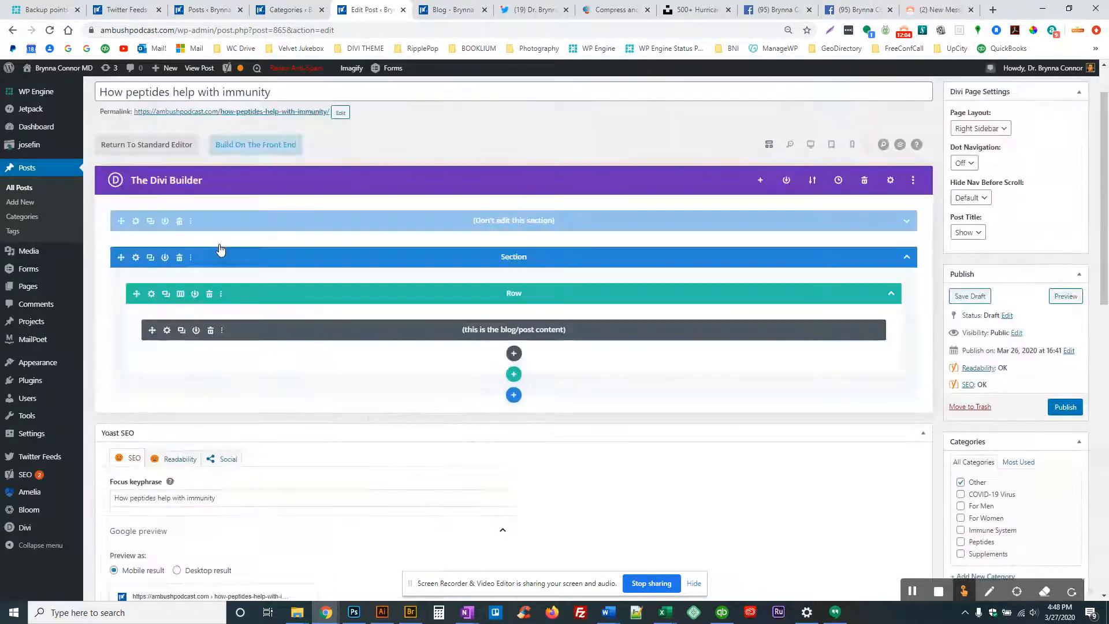
left_click(167, 331)
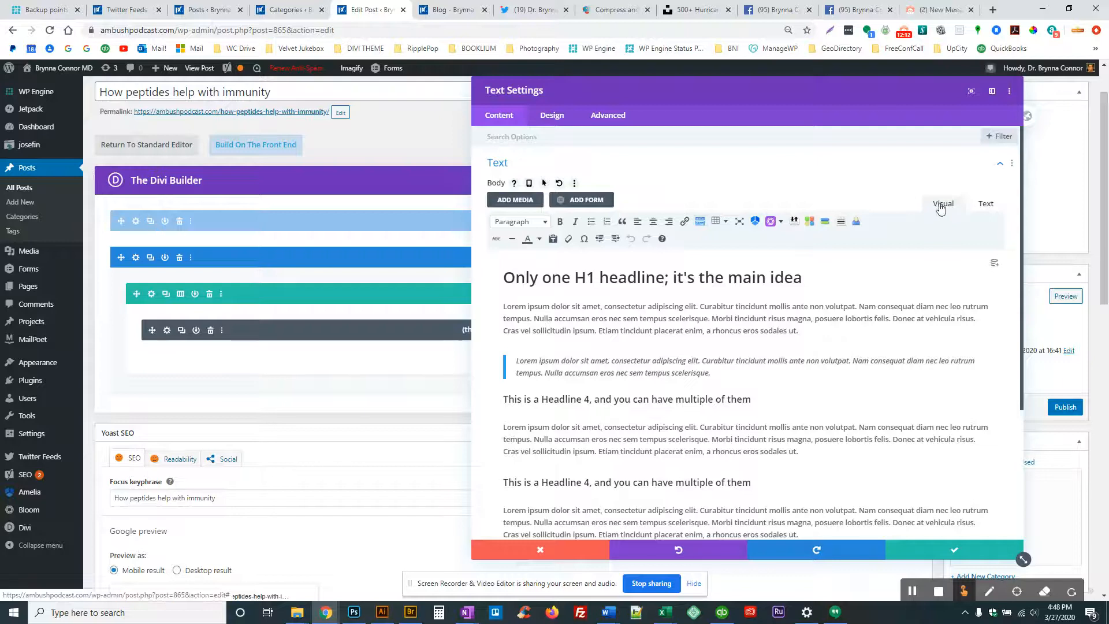
left_click(988, 204)
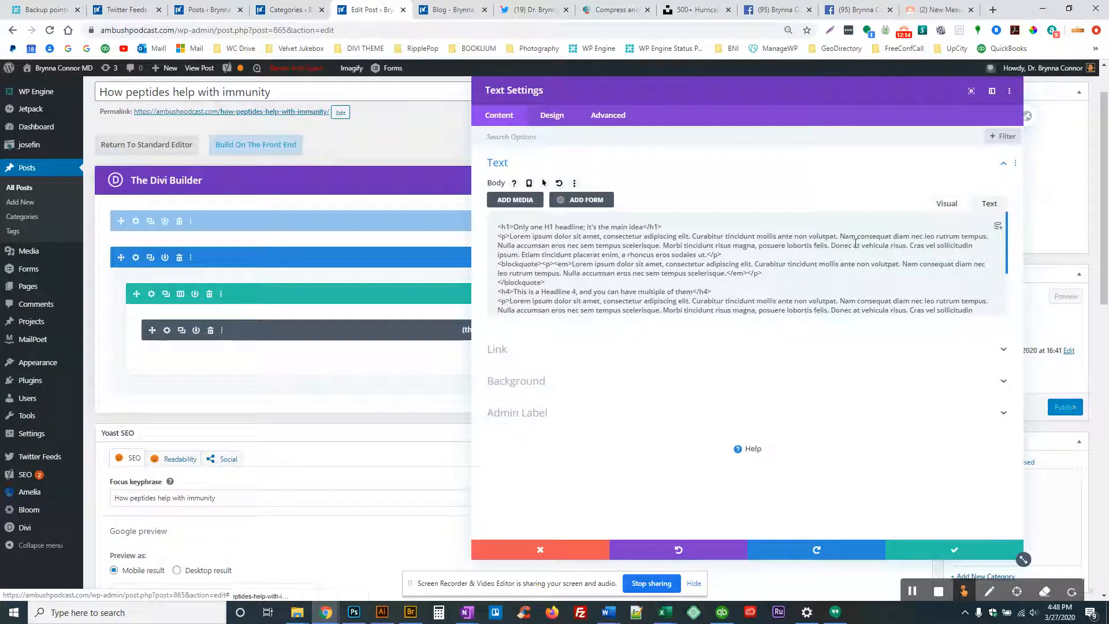
left_click_drag(498, 264, 584, 265)
left_click(947, 204)
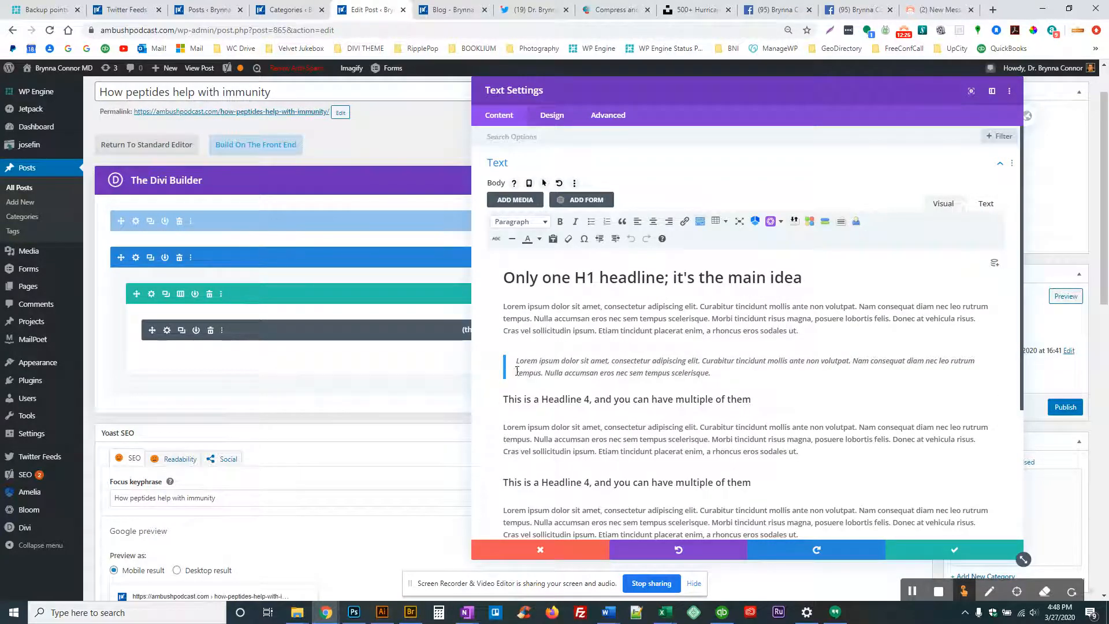
left_click_drag(518, 362, 538, 362)
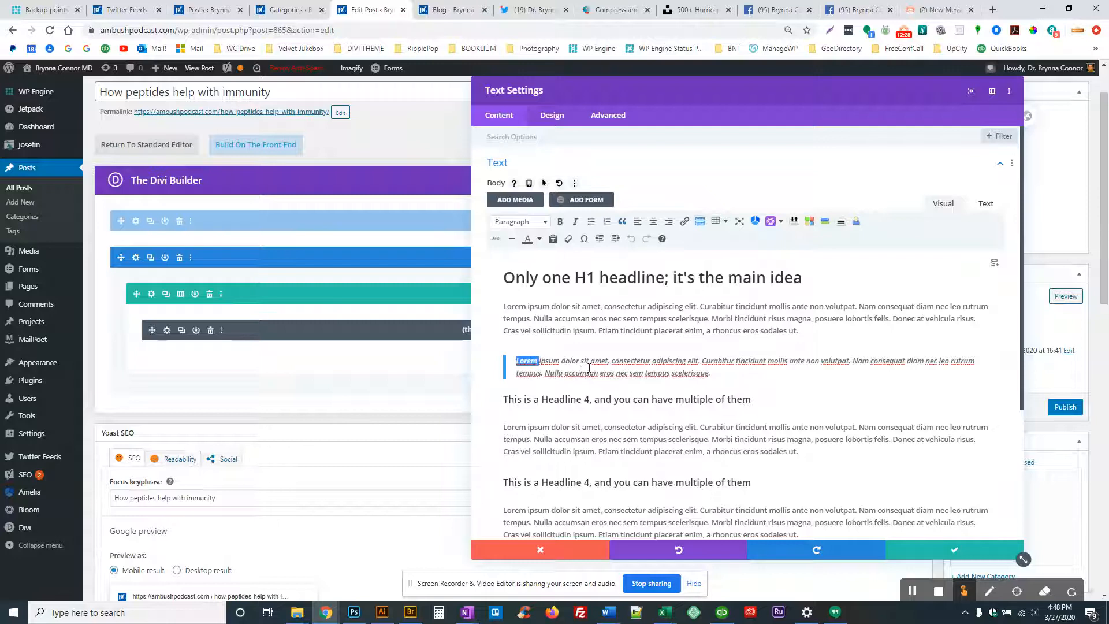
Replace the H1 headline text with "How peptides help with immunity and salad dressing"
double_click(525, 276)
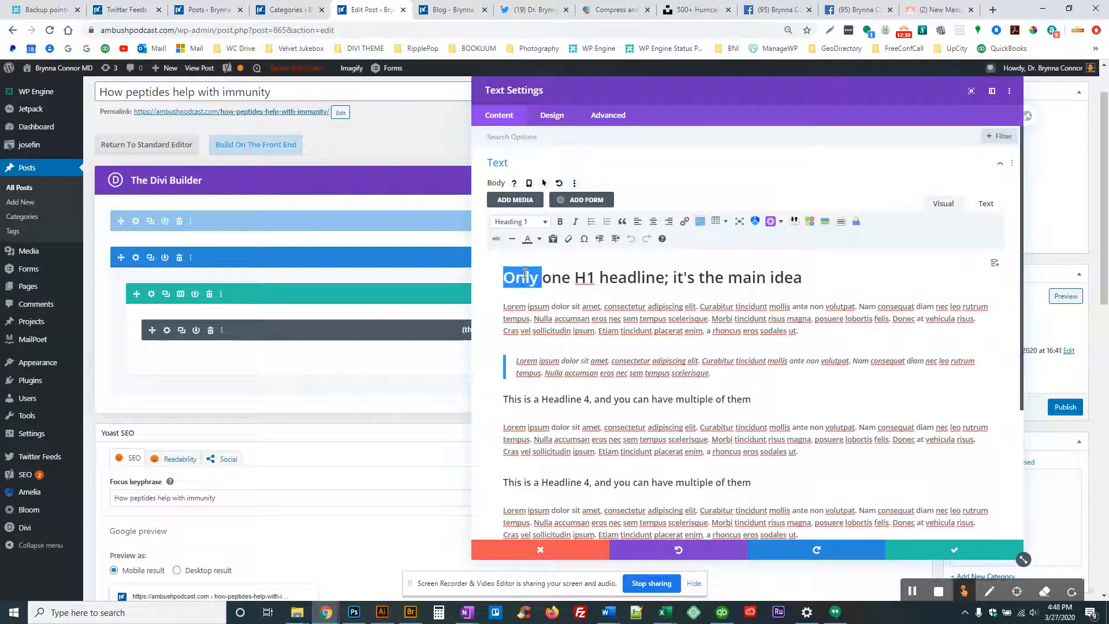
key("ctrl+v")
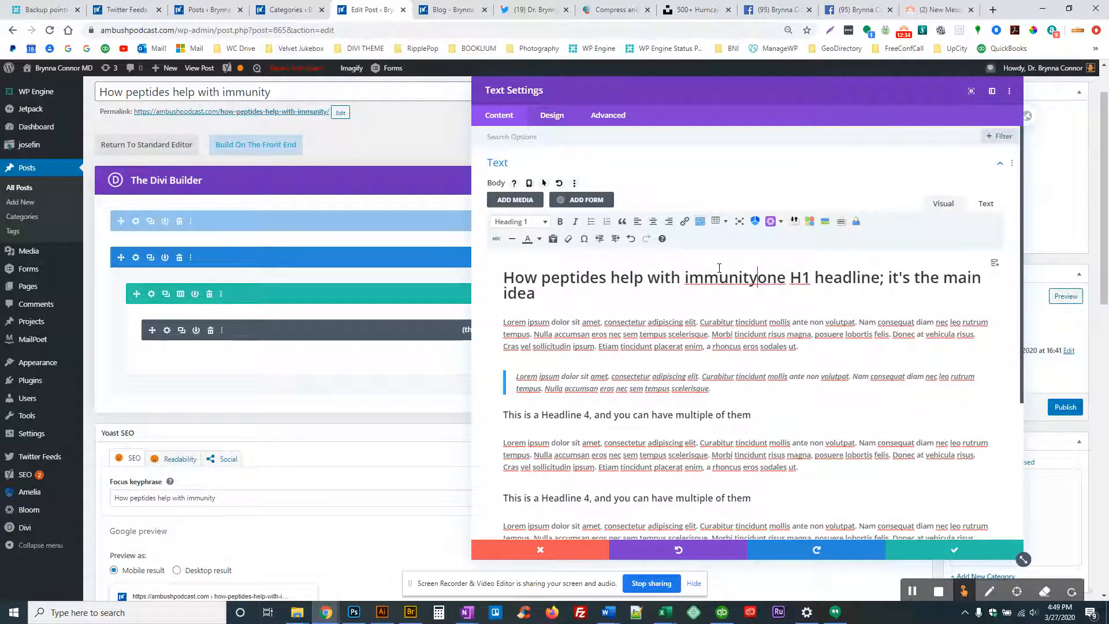
key("shift+Down")
key("Delete")
type("and salad dressing")
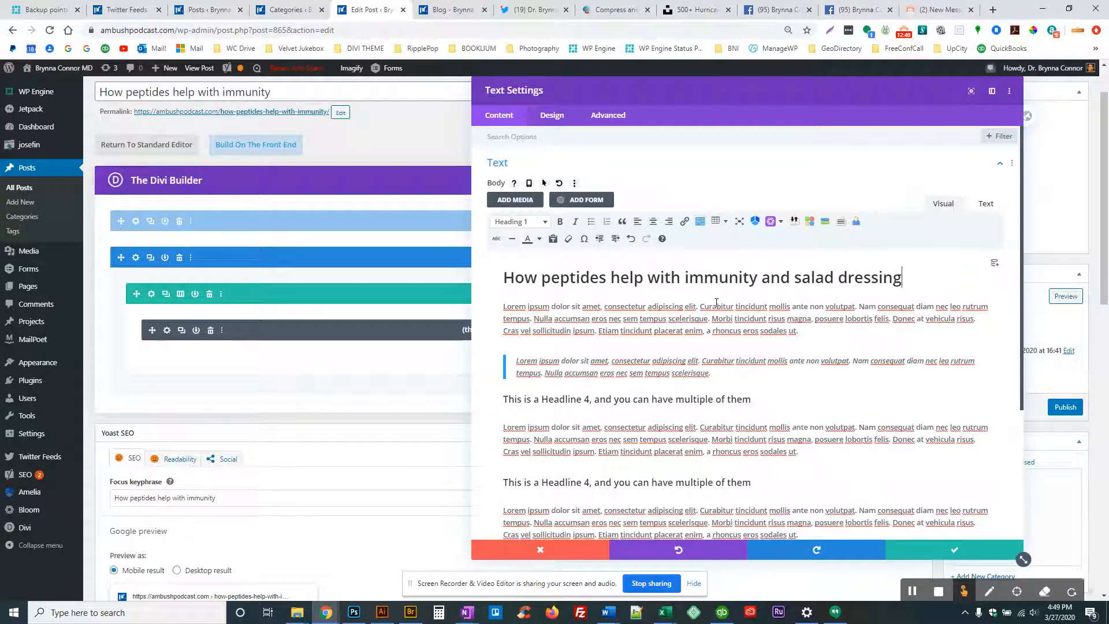
Paste the copied keyphrase over the word "Curabitur" in the first body paragraph
double_click(716, 308)
left_click(716, 308)
double_click(716, 308)
key("ctrl+v")
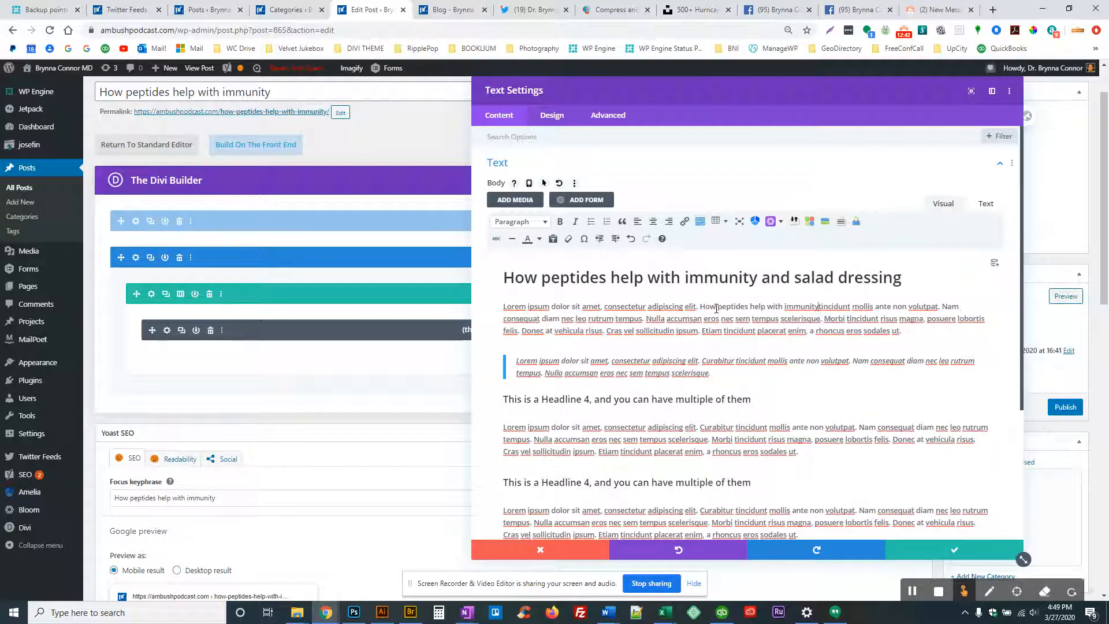
Insert "Because people need a better understanding of" before the pasted keyphrase, lowercase its "How", and select the whole keyphrase
key("ctrl+shift+Left")
key("ctrl+shift+Left")
key("ctrl+Left")
key("ctrl+Left")
key("ctrl+Left")
type("Because people ne")
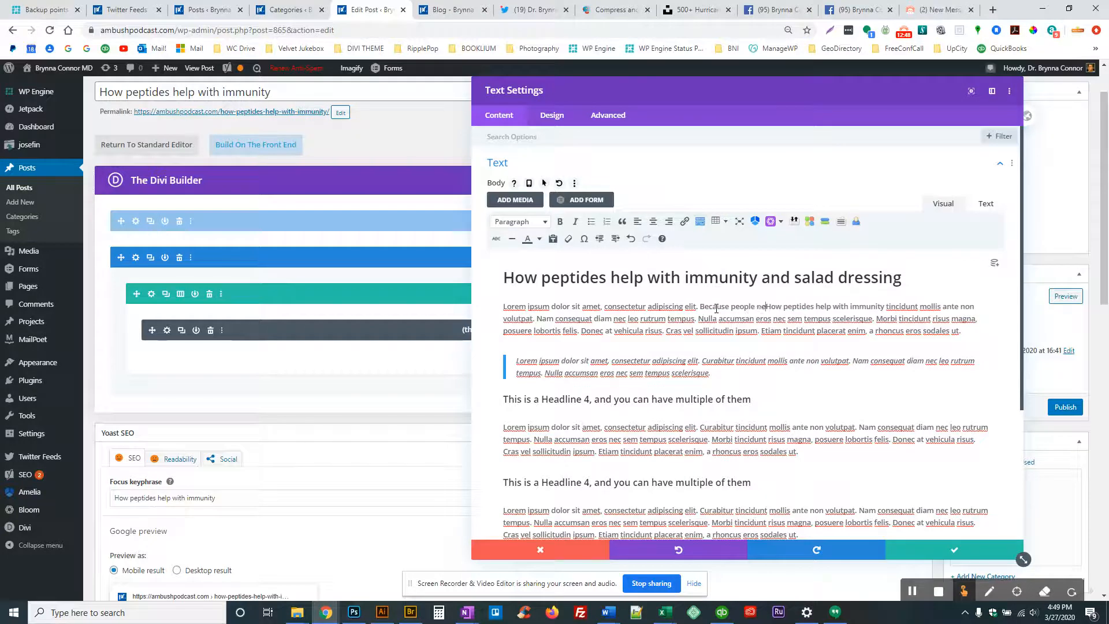
type("ed a better understanding of h")
key("Delete")
key("ctrl+shift+Right")
key("ctrl+shift+Right")
key("ctrl+shift+Right")
key("ctrl+shift+Right")
key("ctrl+shift+Right")
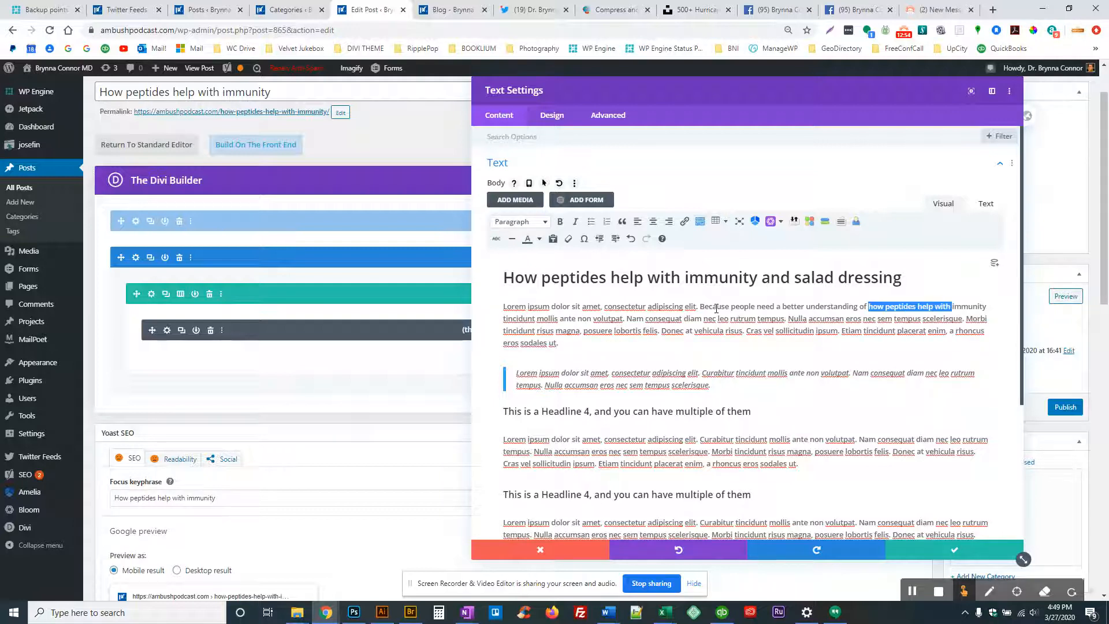
key("shift+Left")
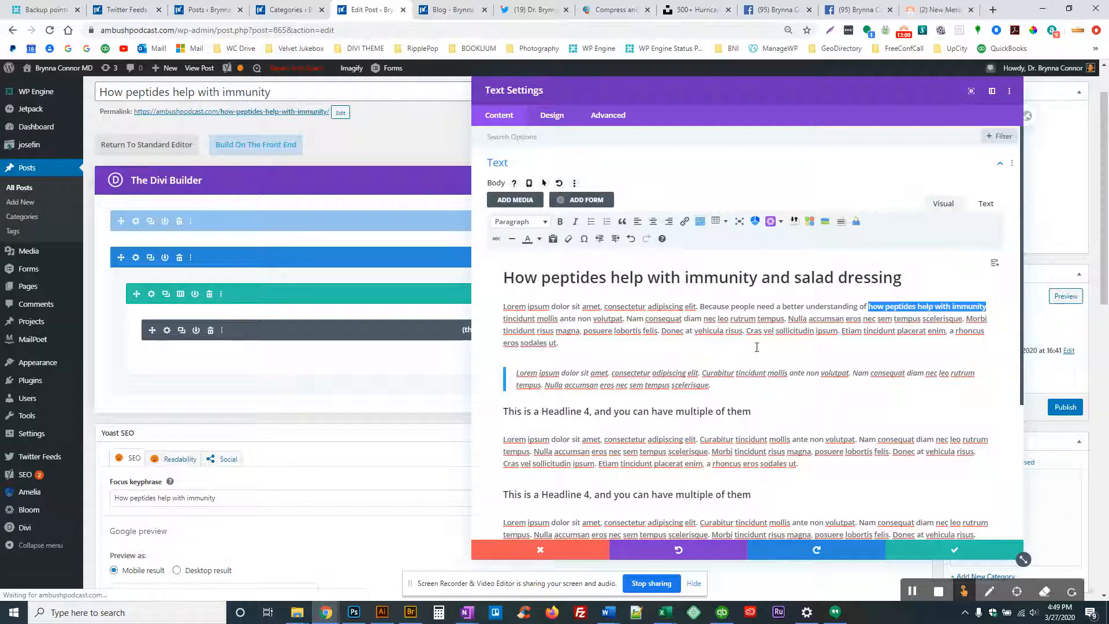
Replace the word "Etiam" in the last paragraph with "Contact us to learn more."
scroll(681, 376, "down", 2)
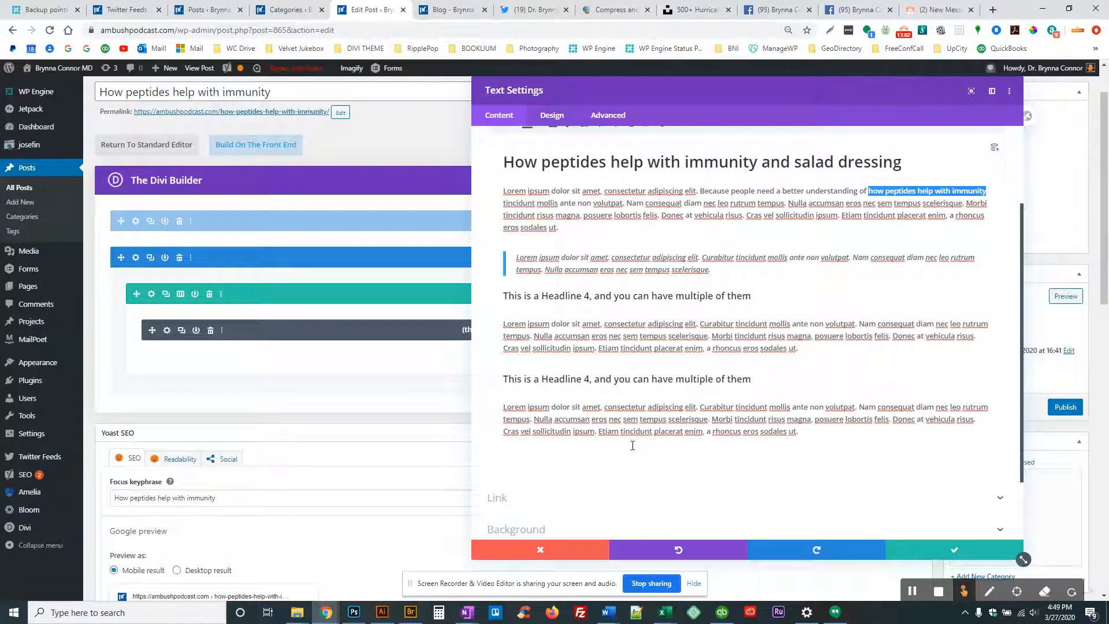
double_click(607, 432)
type("Contact ")
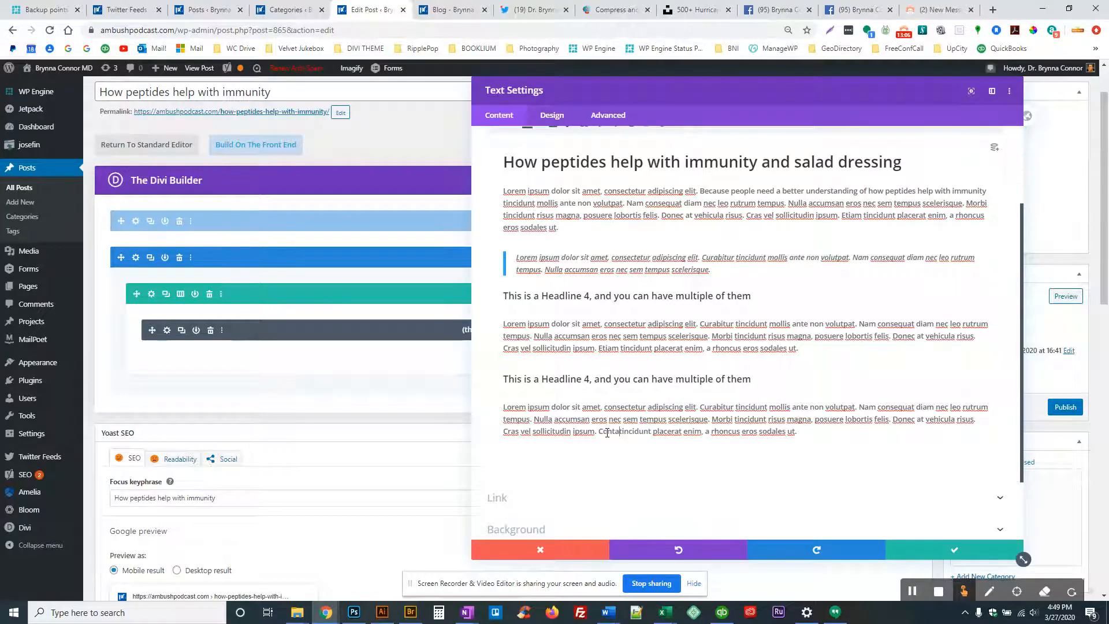
type("us to learn more.")
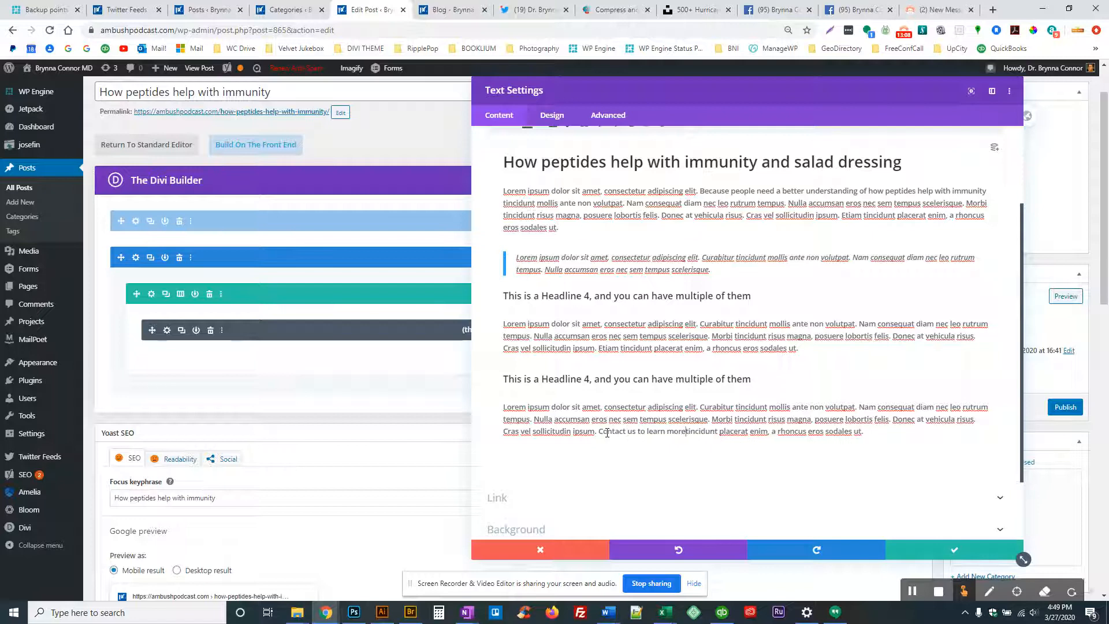
Start a link on "Contact us" in the last paragraph and check the Contact Us page's address on the live blog
key("Left")
key("Left")
double_click(607, 432)
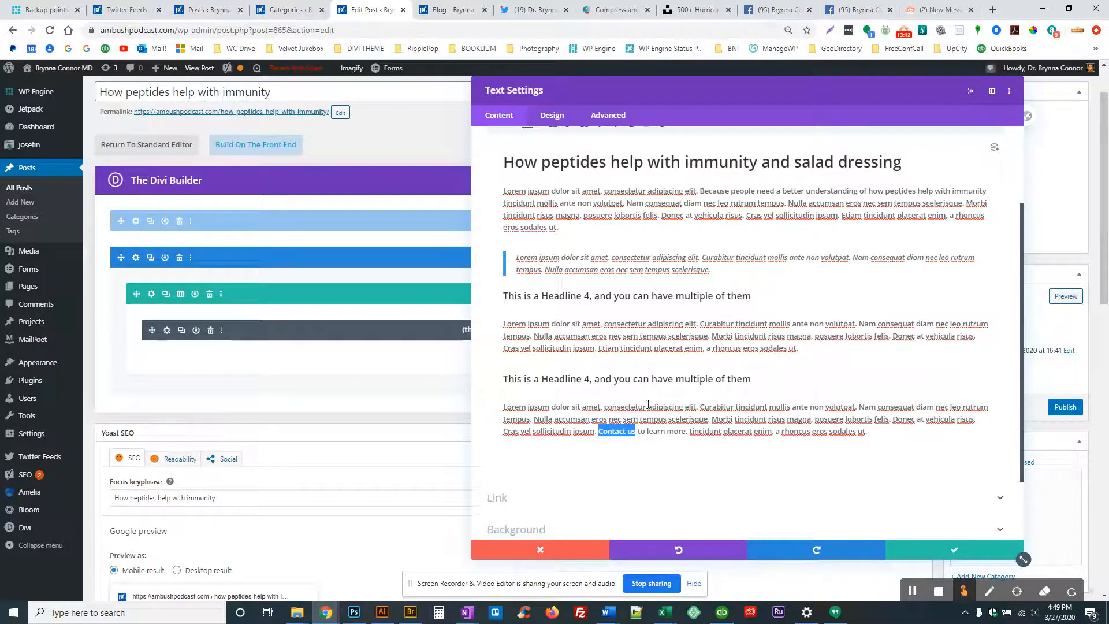
scroll(648, 398, "up", 3)
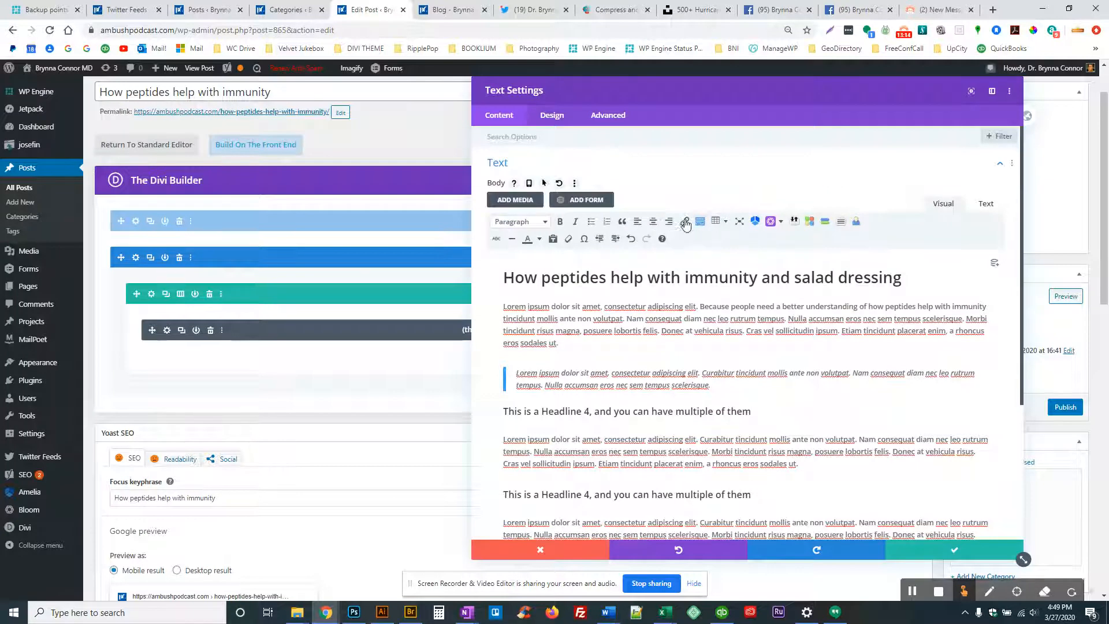
left_click(685, 222)
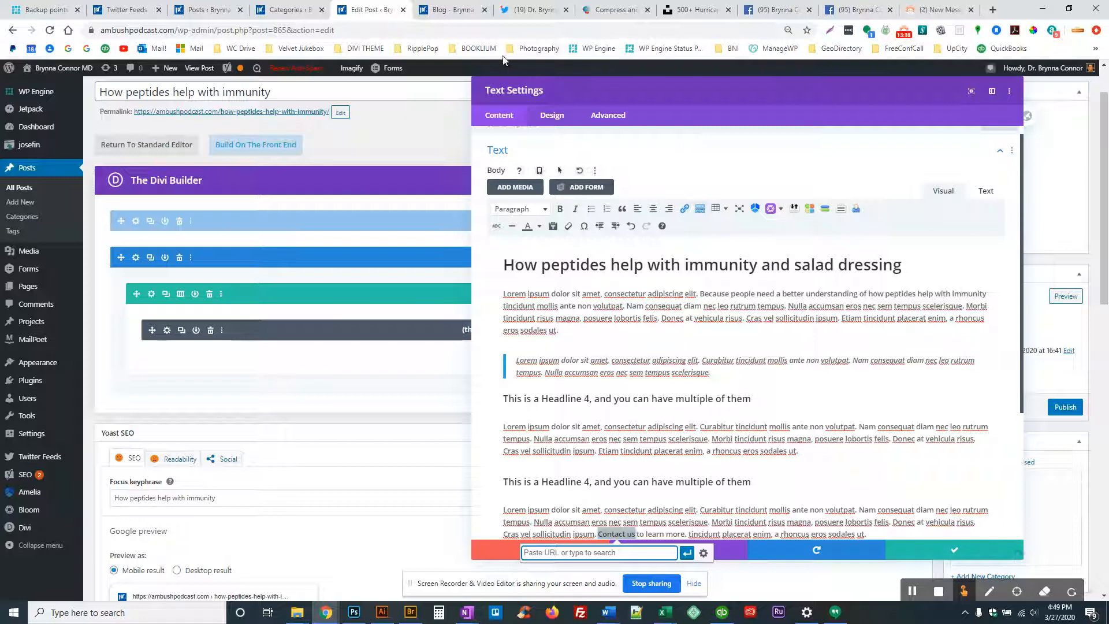
left_click(465, 13)
mouse_move(959, 161)
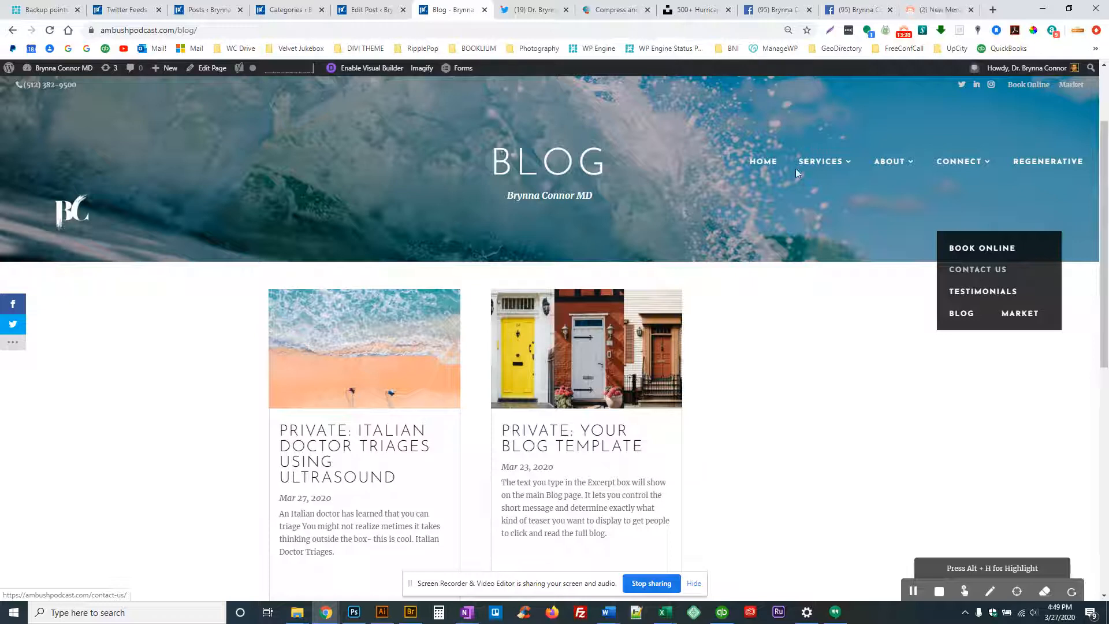
left_click(367, 11)
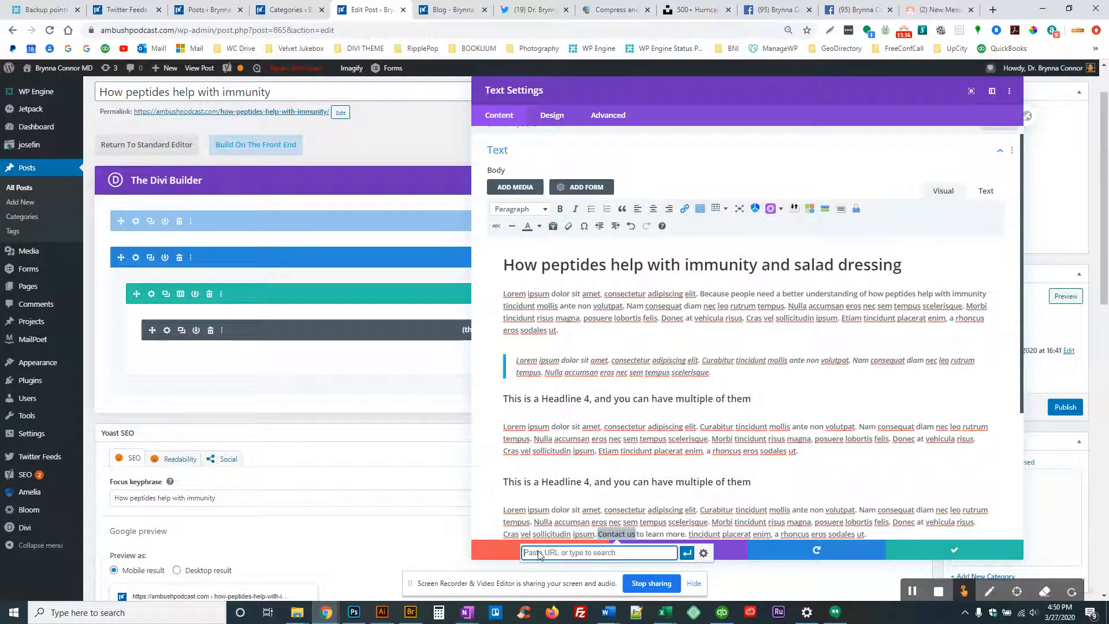
Set the destination of the "Contact us" link to /contact-us and italicise the linked words
type("d")
key("BackSpace")
type("/")
type("contact-us")
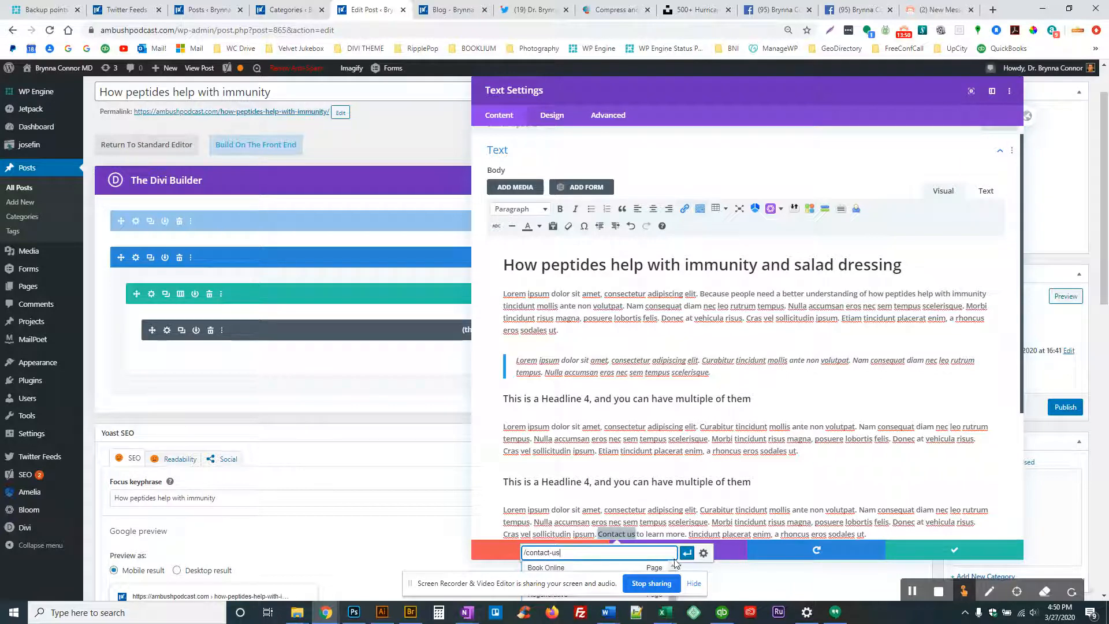
left_click(687, 554)
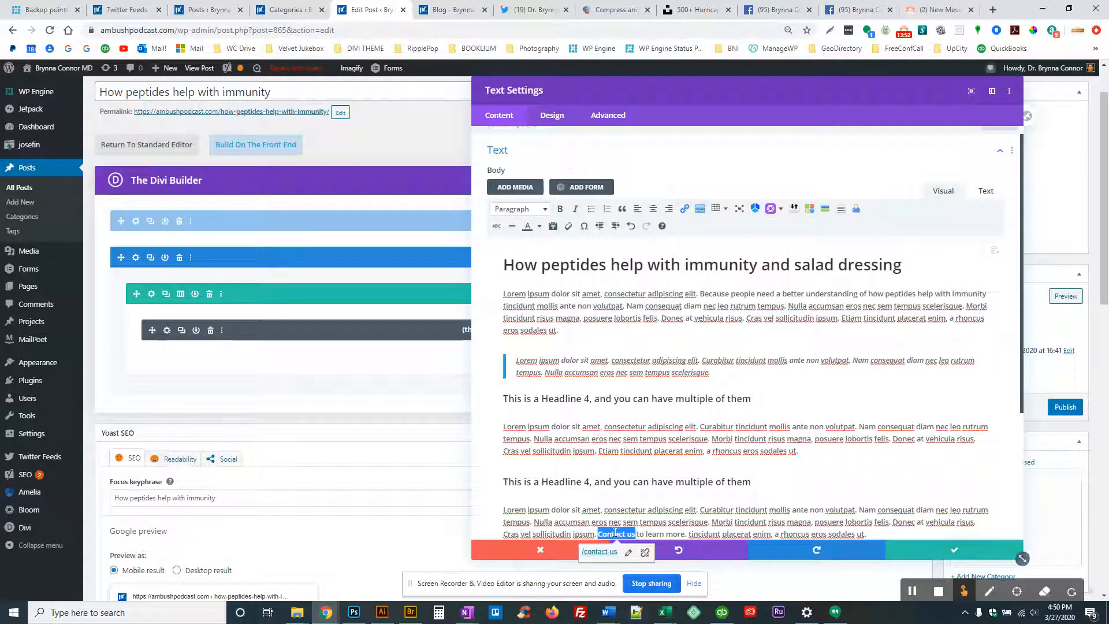
scroll(616, 522, "down", 3)
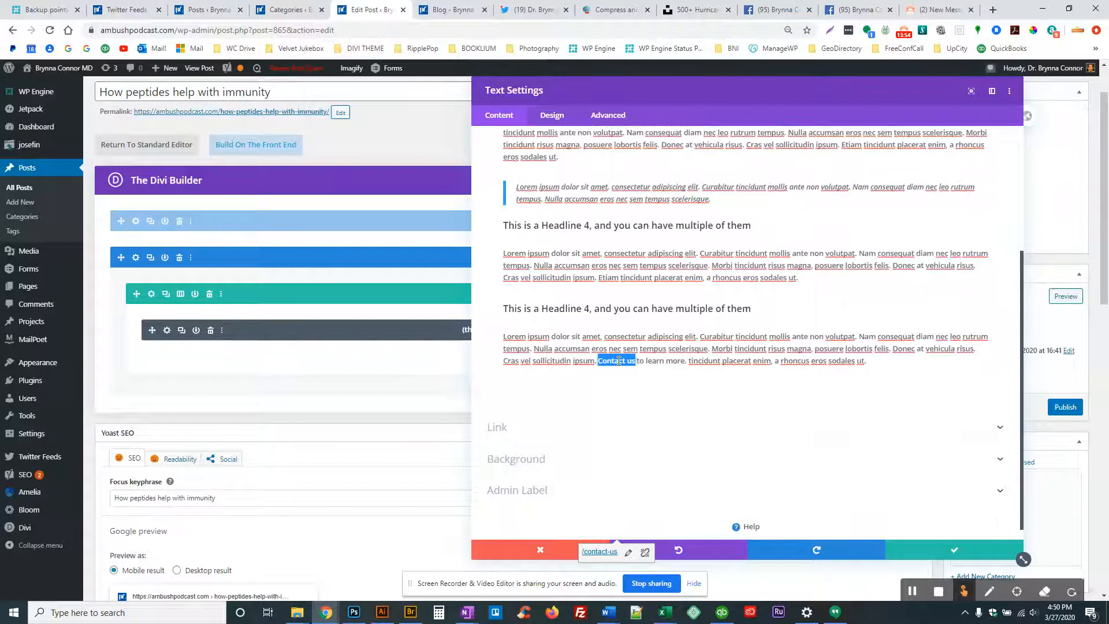
scroll(618, 360, "up", 3)
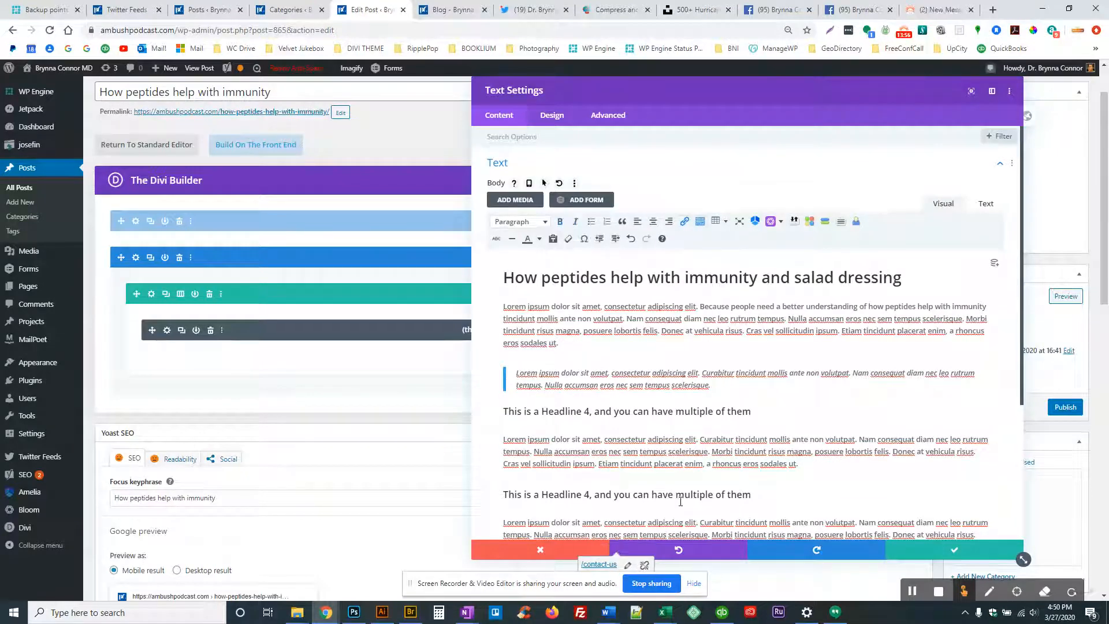
scroll(680, 502, "down", 2)
left_click(664, 406)
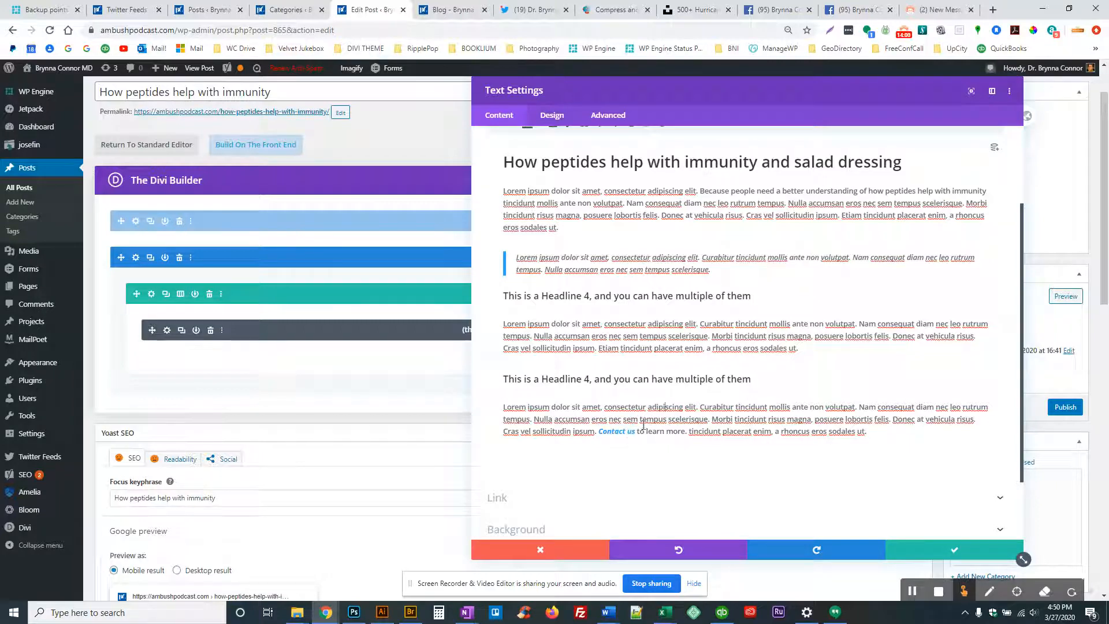
Replace "consectetur" in the paragraph under the first Headline 4 with "See the article on twitter."
scroll(681, 386, "up", 1)
double_click(622, 383)
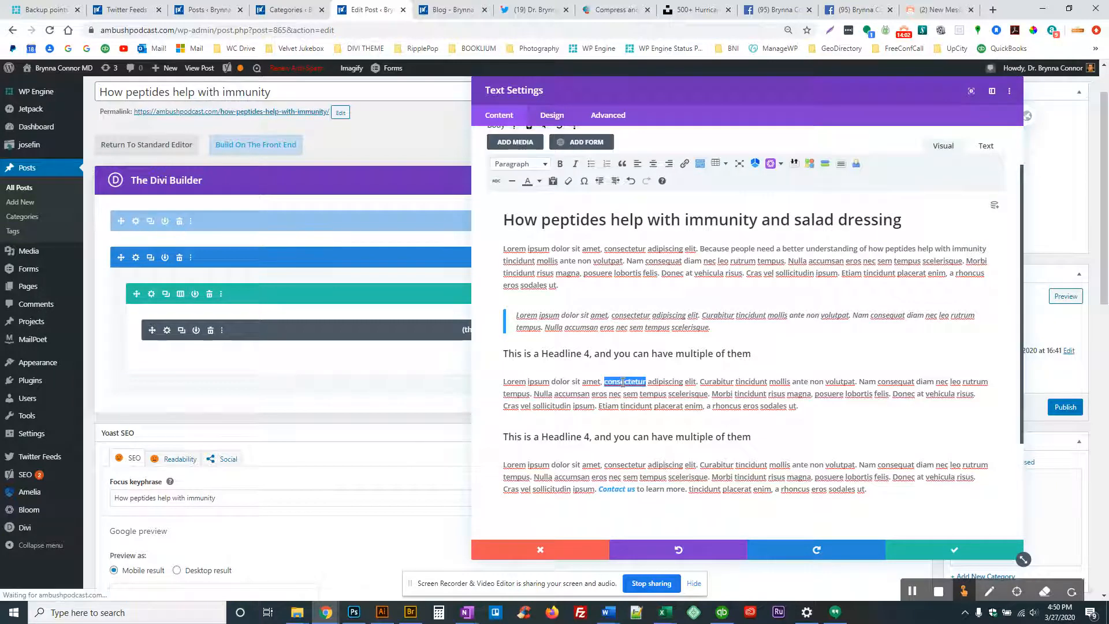
type("See the ar")
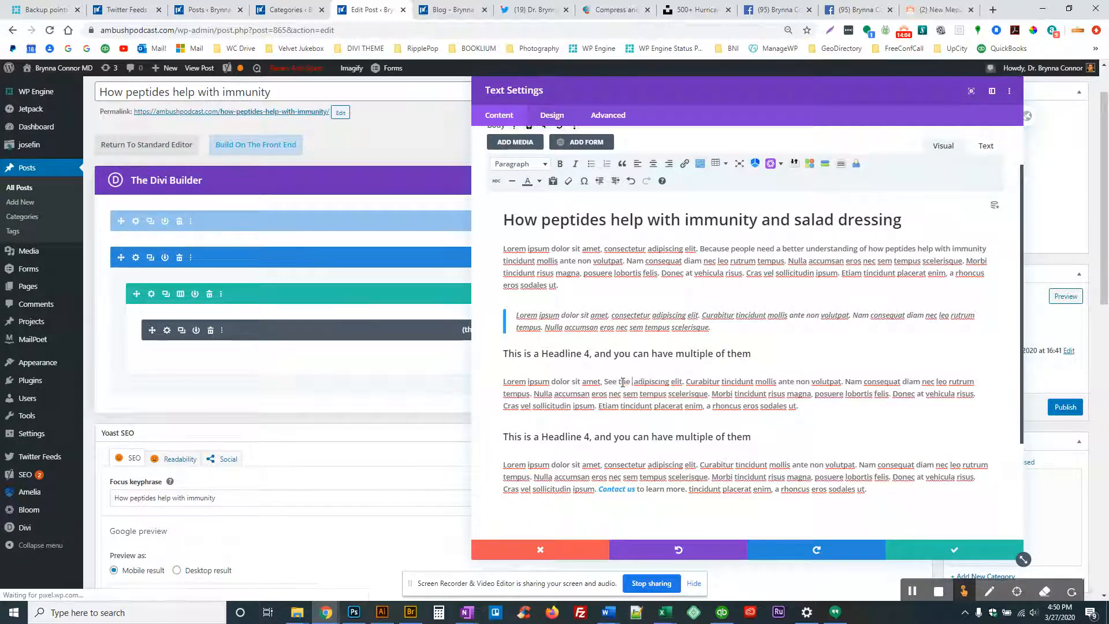
type("ticle on t")
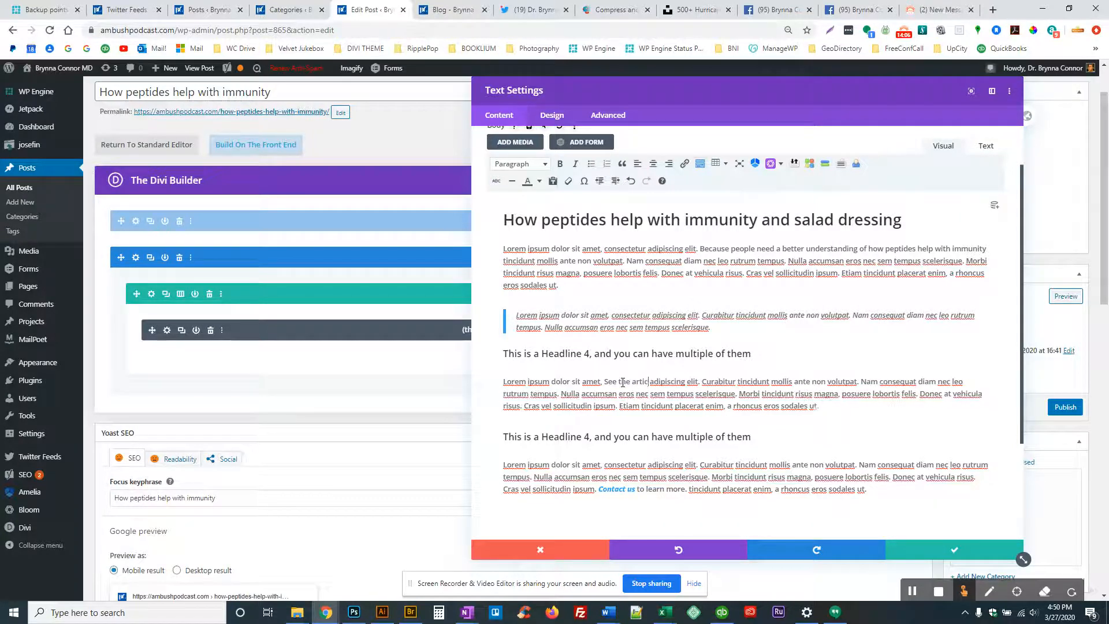
type("witter.")
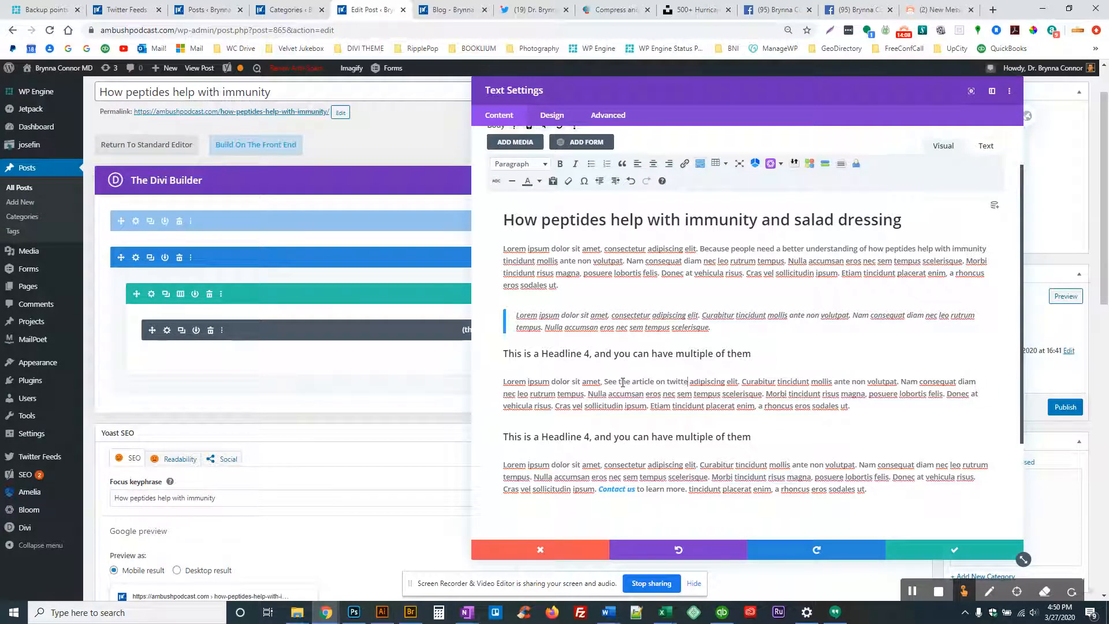
key("ctrl+shift+Left")
key("ctrl+shift+Left")
key("ctrl+shift+Left")
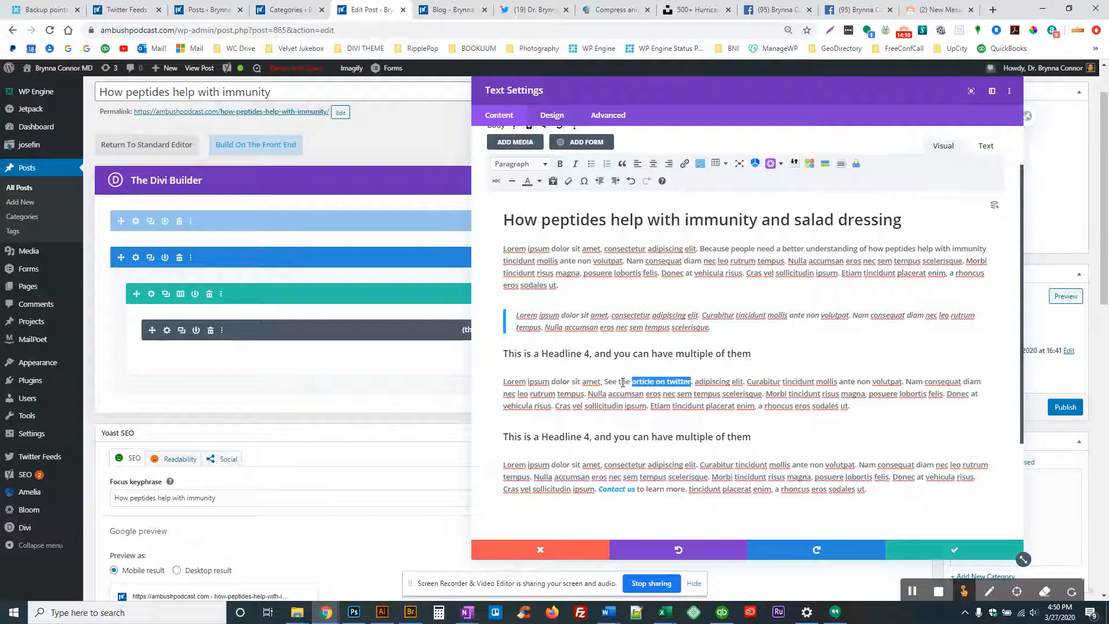
left_click(684, 163)
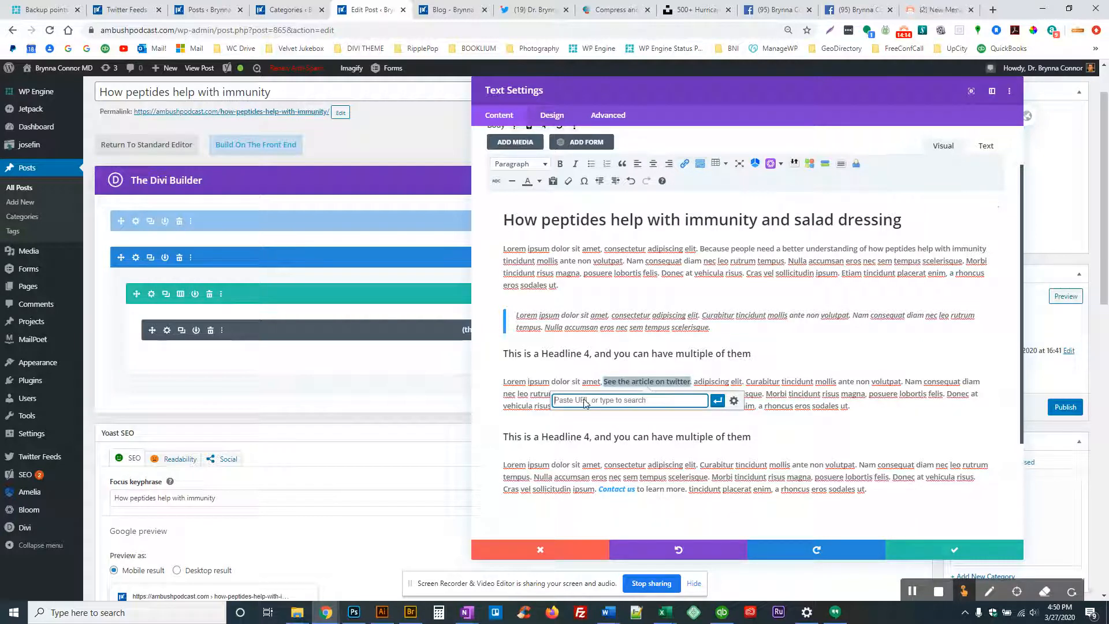
type("https:")
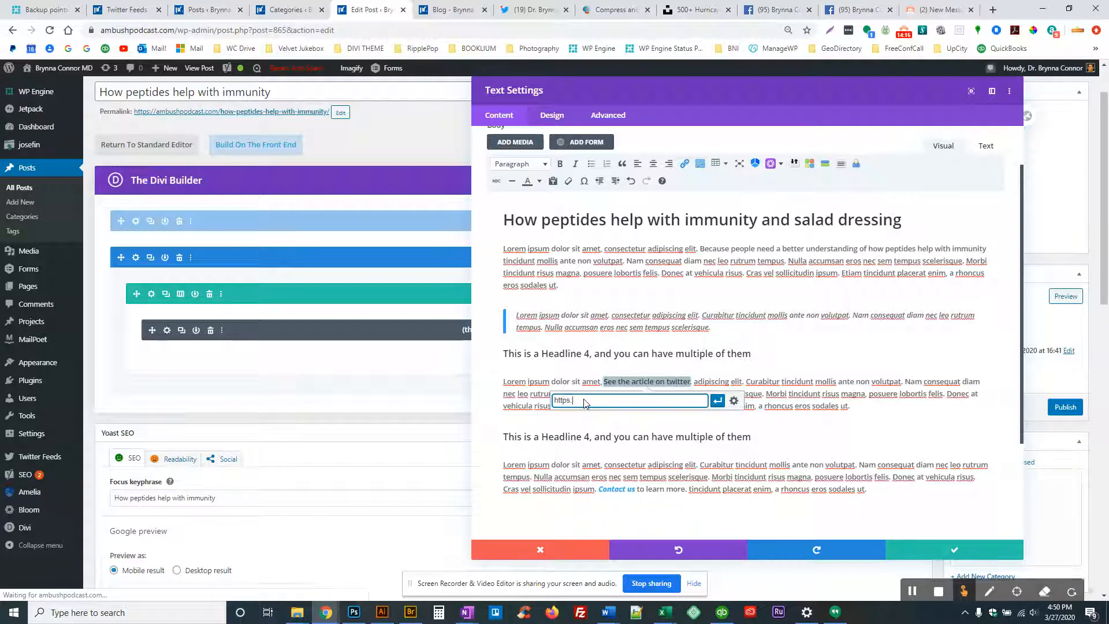
type("//twit")
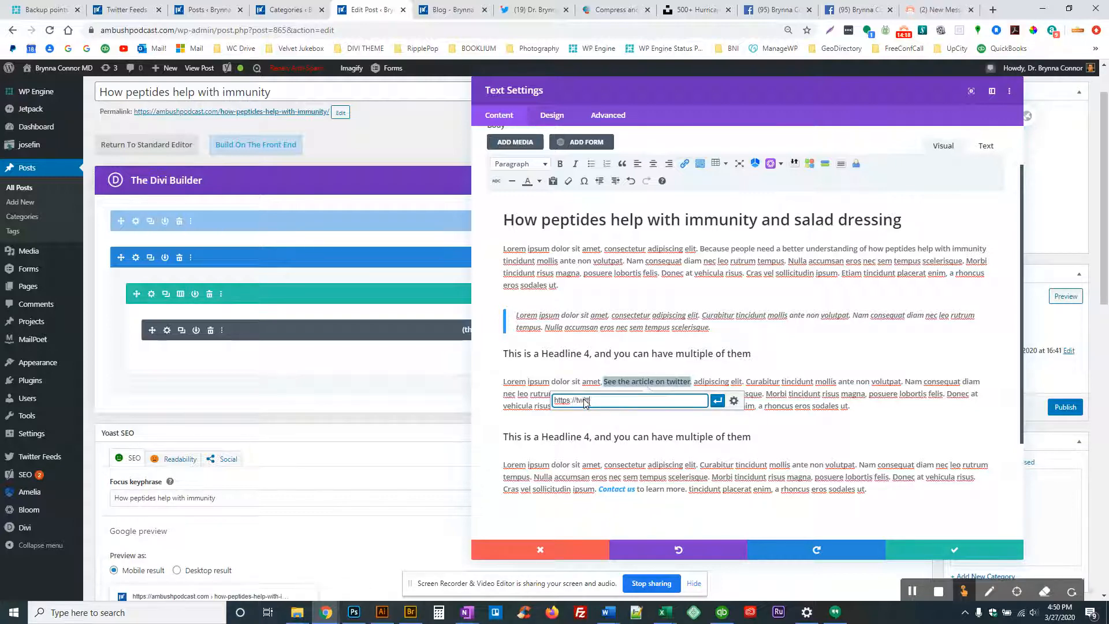
type("ter.com/")
type("somebody")
type("art")
type("icle-on-peo")
key("BackSpace")
key("BackSpace")
type("ptides")
left_click(718, 401)
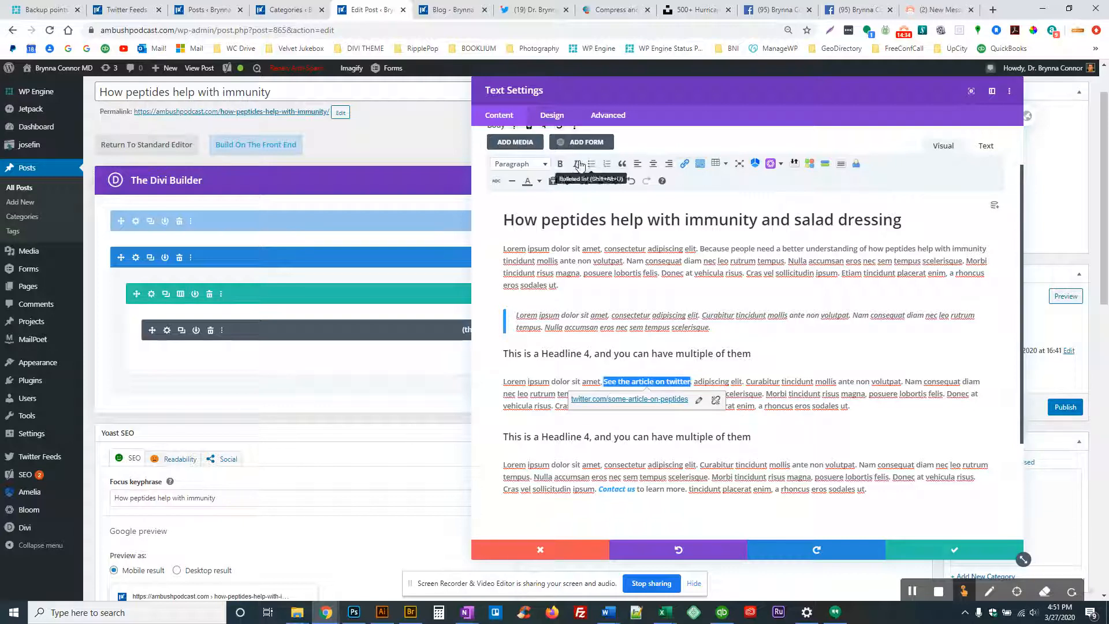
left_click(575, 164)
left_click(819, 393)
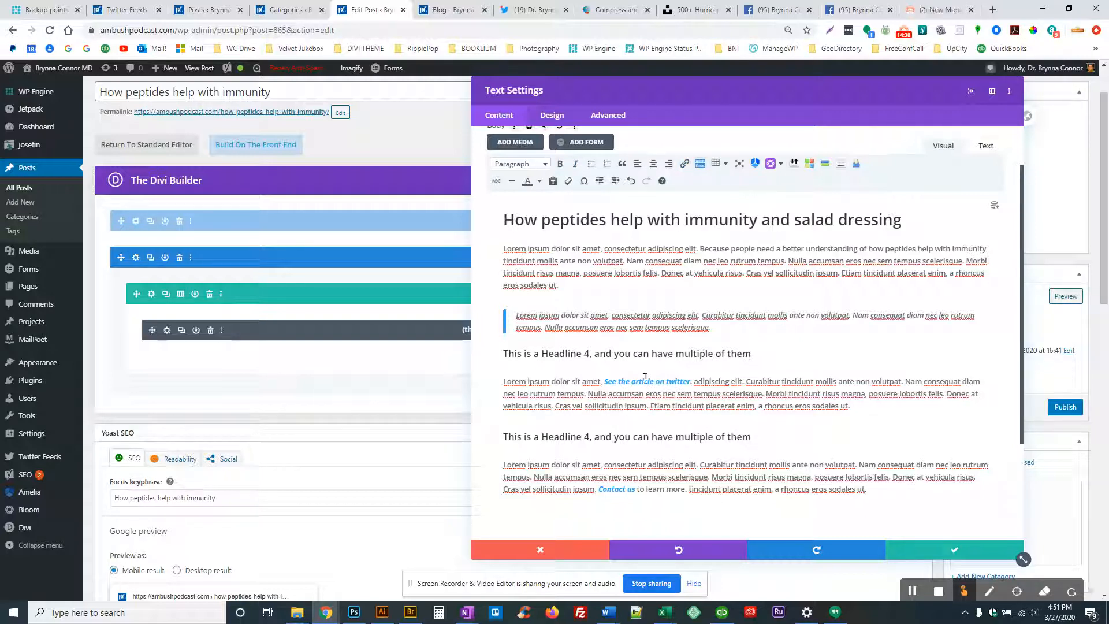
Review the keyphrase in the headline and first paragraph, and copy "how peptides help with immunity" from that paragraph
scroll(748, 355, "up", 1)
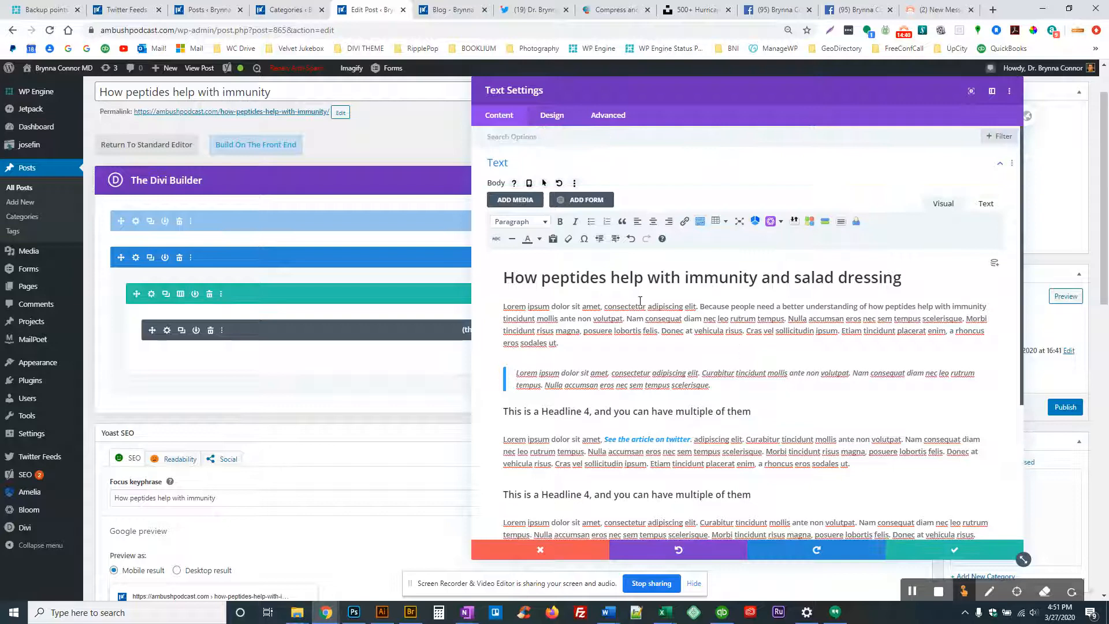
left_click_drag(562, 281, 759, 293)
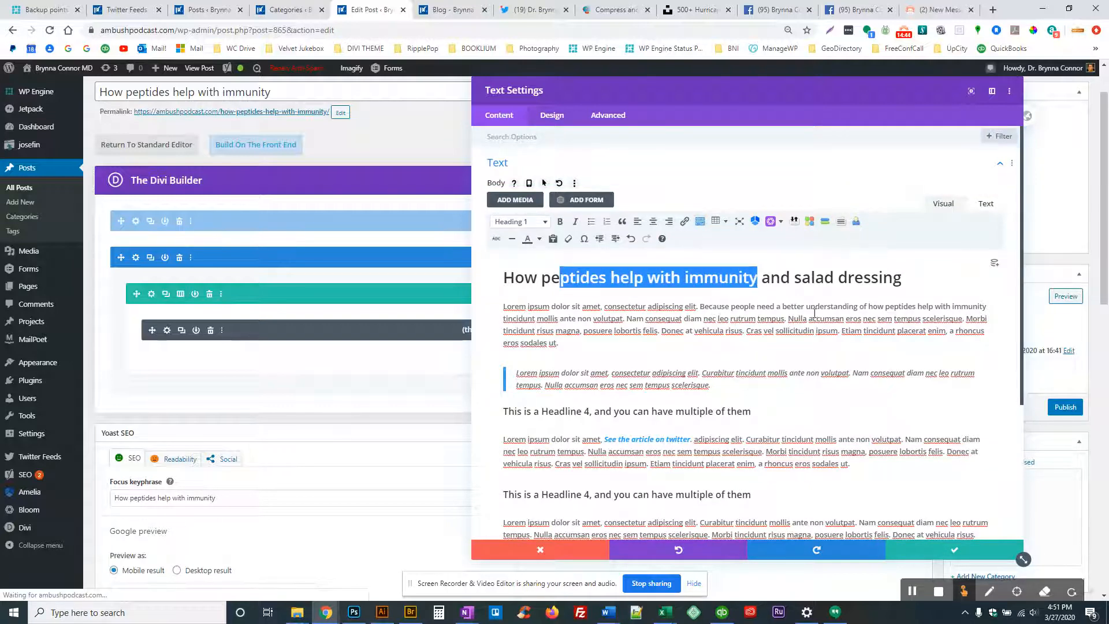
left_click_drag(885, 308, 553, 324)
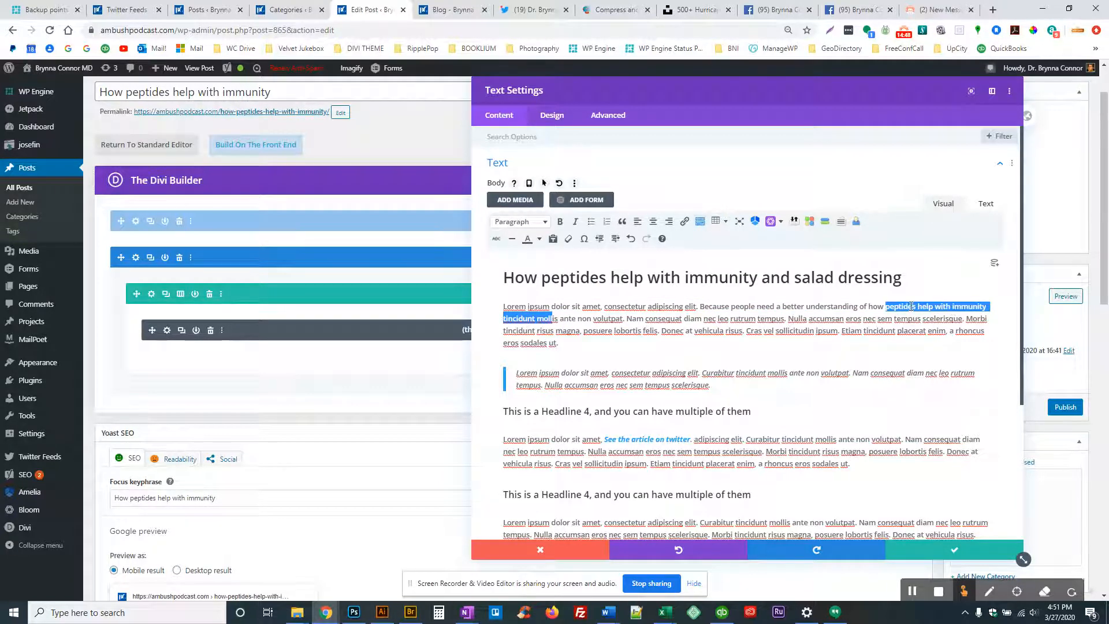
double_click(876, 307)
left_click(974, 307, "shift")
key("ctrl+c")
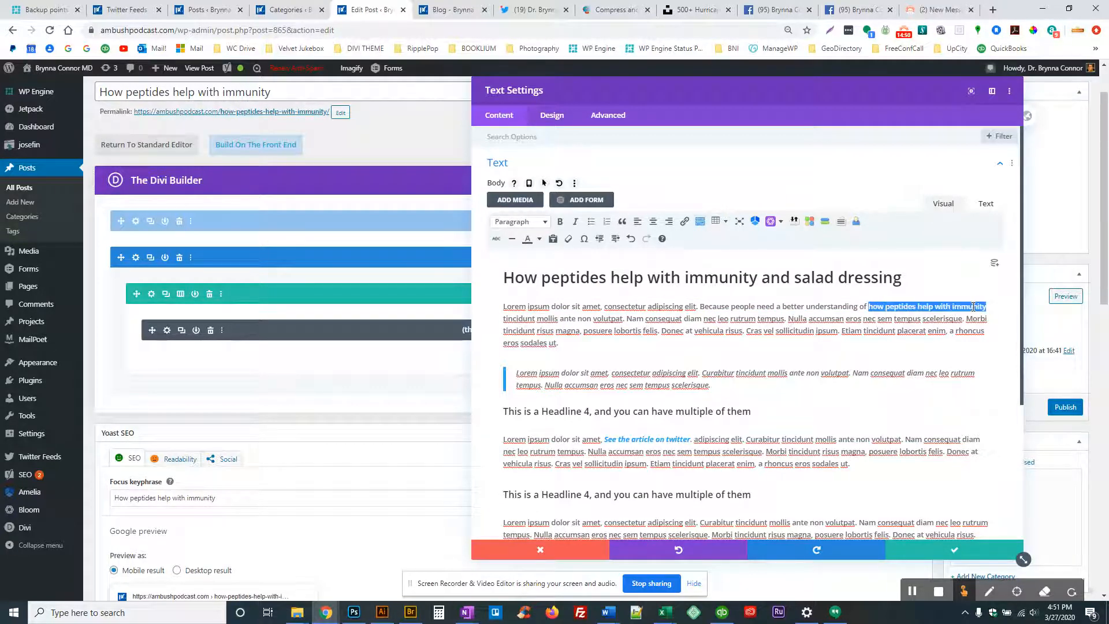
scroll(784, 357, "down", 2)
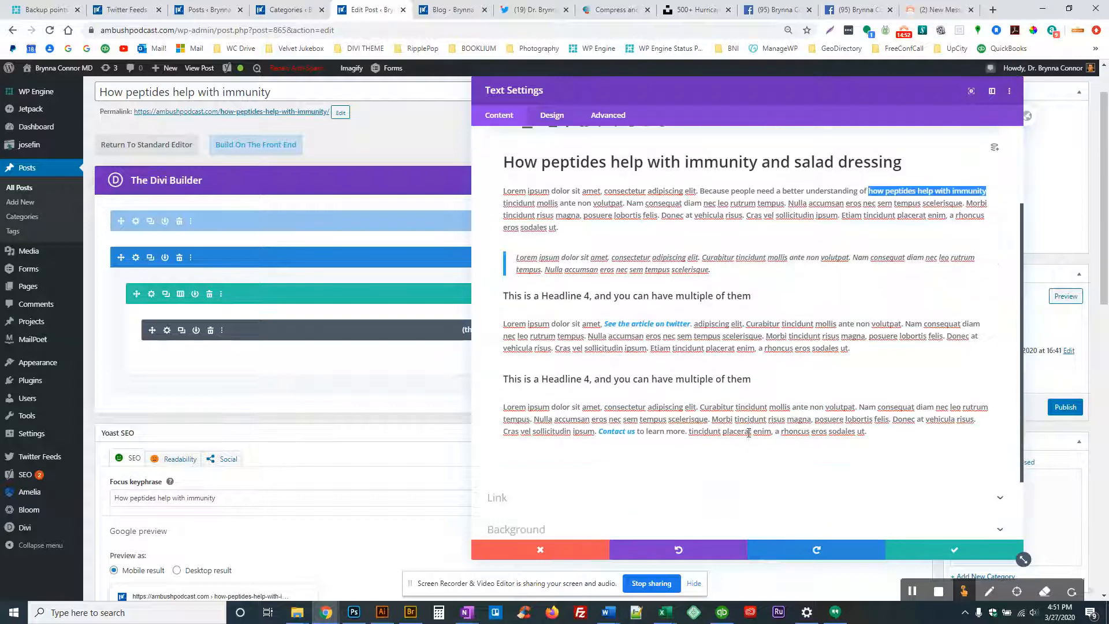
Replace "mollis" in the paragraph under the second Headline 4 with "how peptides help with immunity" and save the text module
double_click(775, 406)
key("ctrl+v")
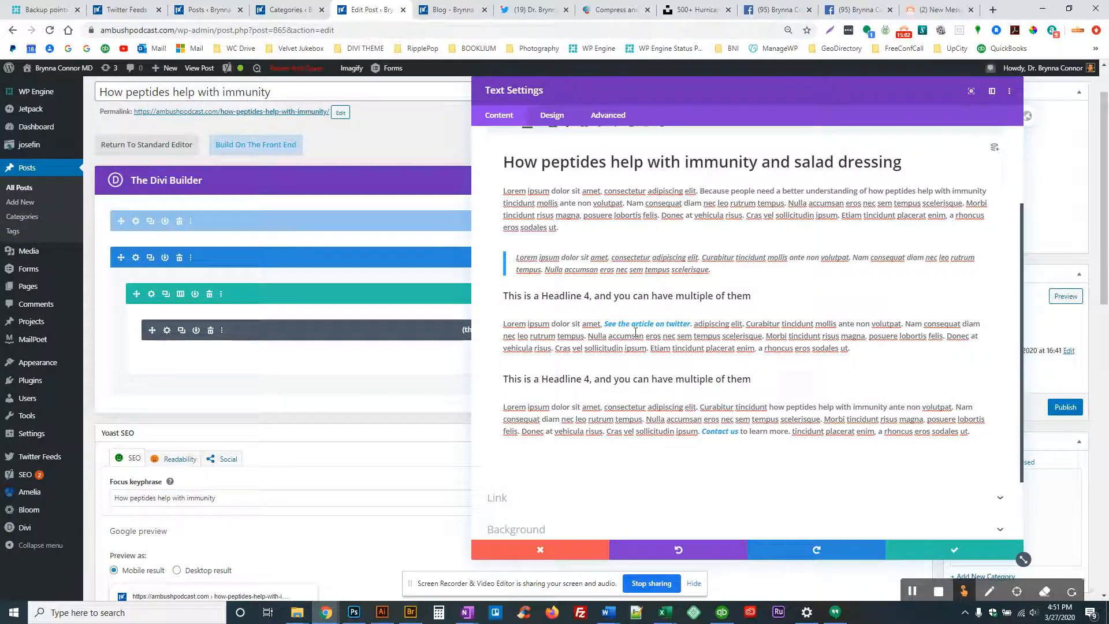
scroll(677, 243, "up", 2)
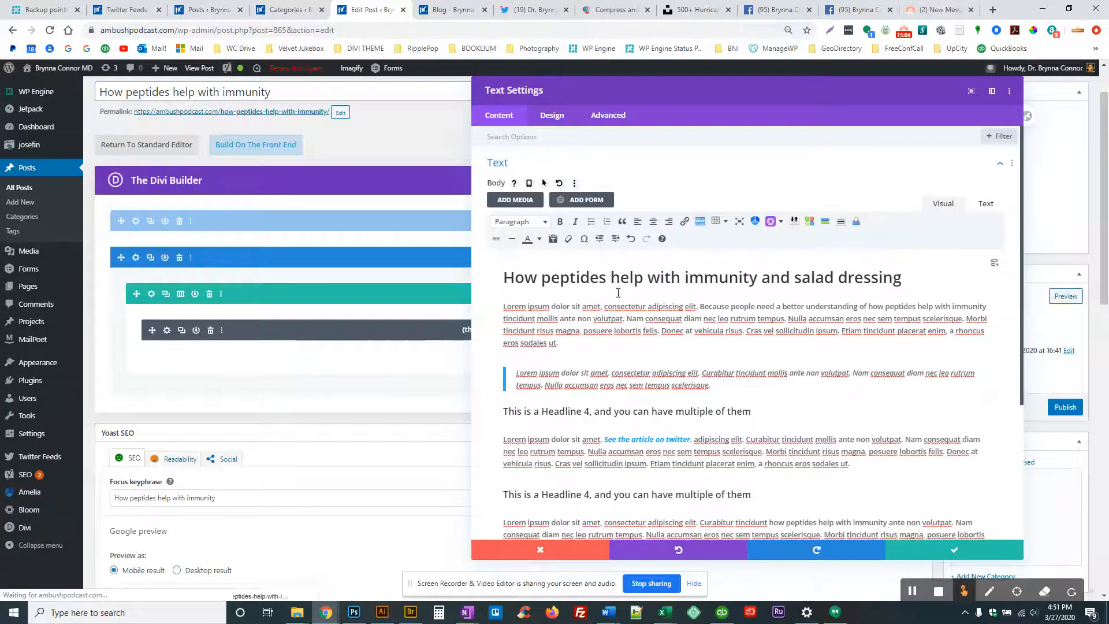
left_click(955, 551)
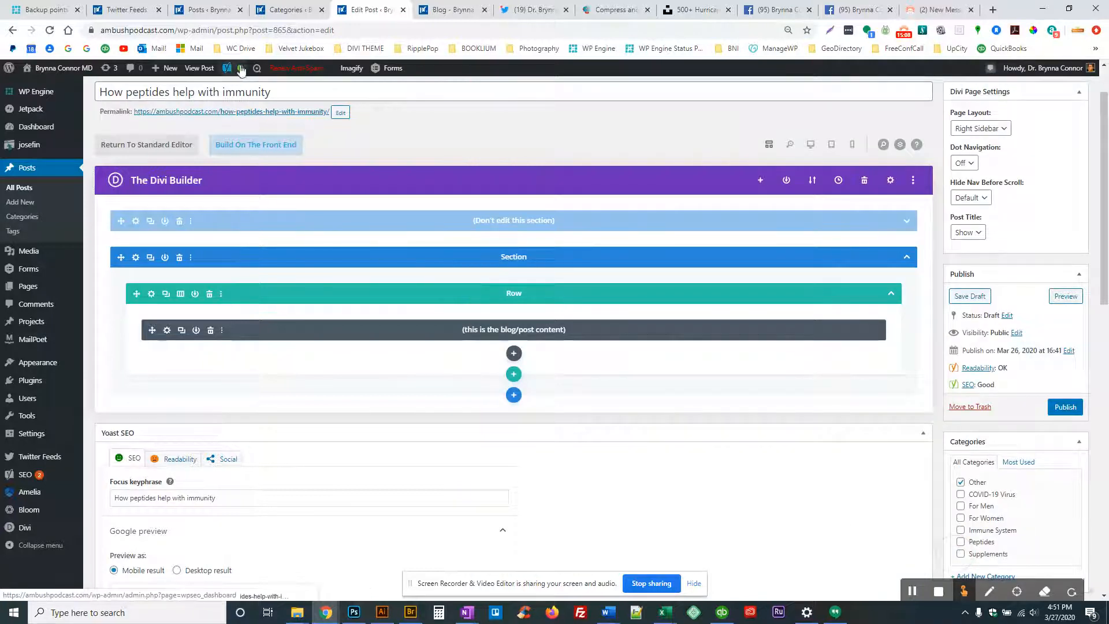
Save the blog post as a draft
mouse_move(242, 71)
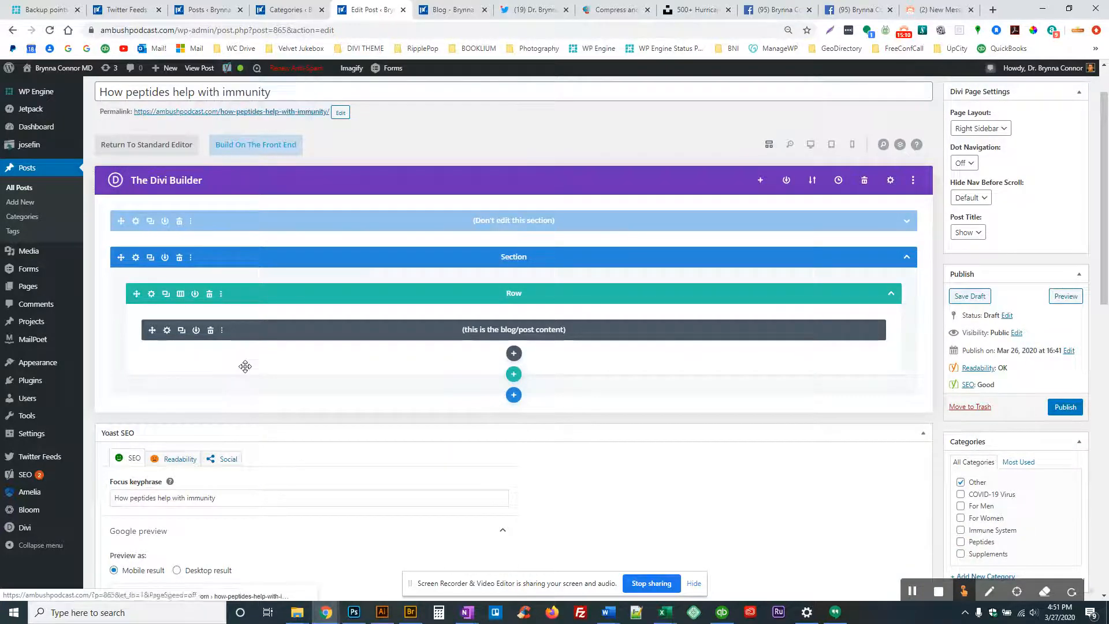
scroll(245, 364, "down", 3)
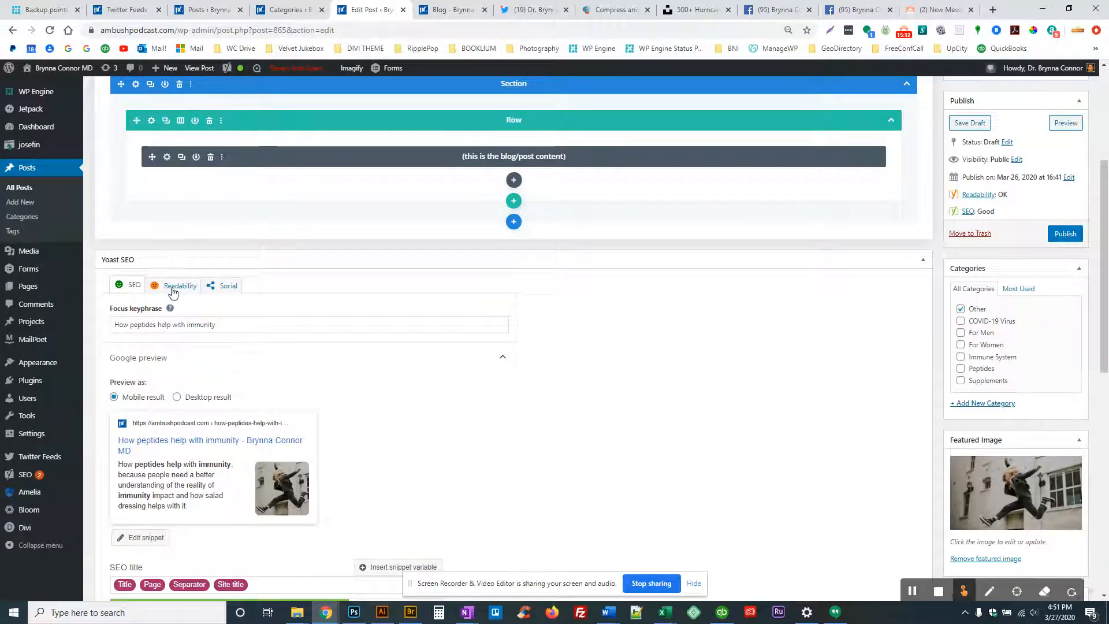
scroll(171, 312, "down", 2)
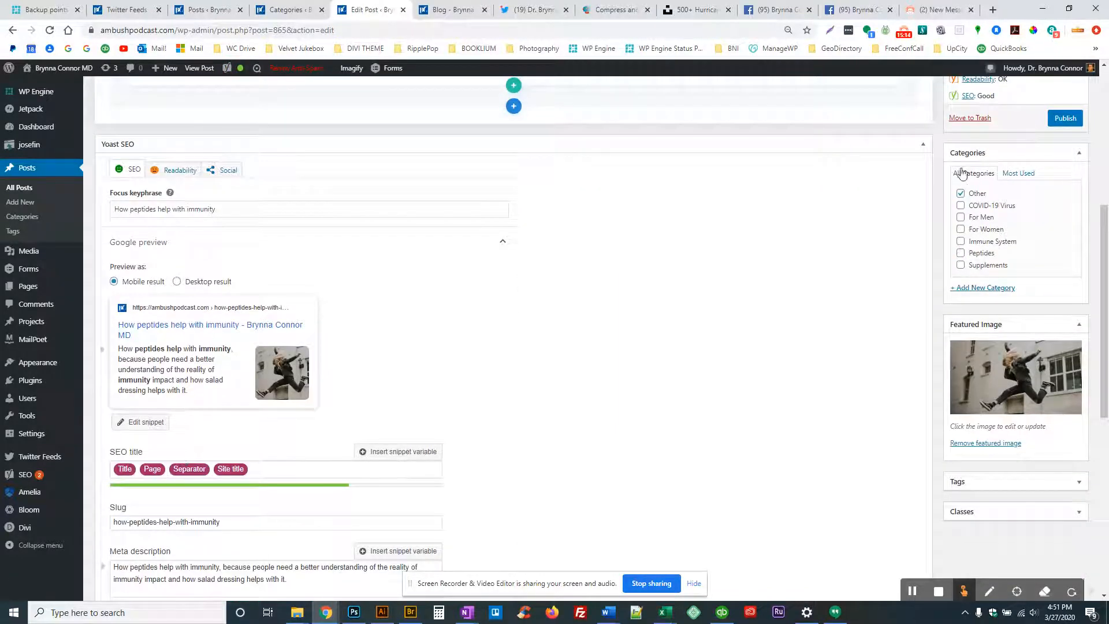
scroll(975, 127, "up", 2)
left_click(975, 124)
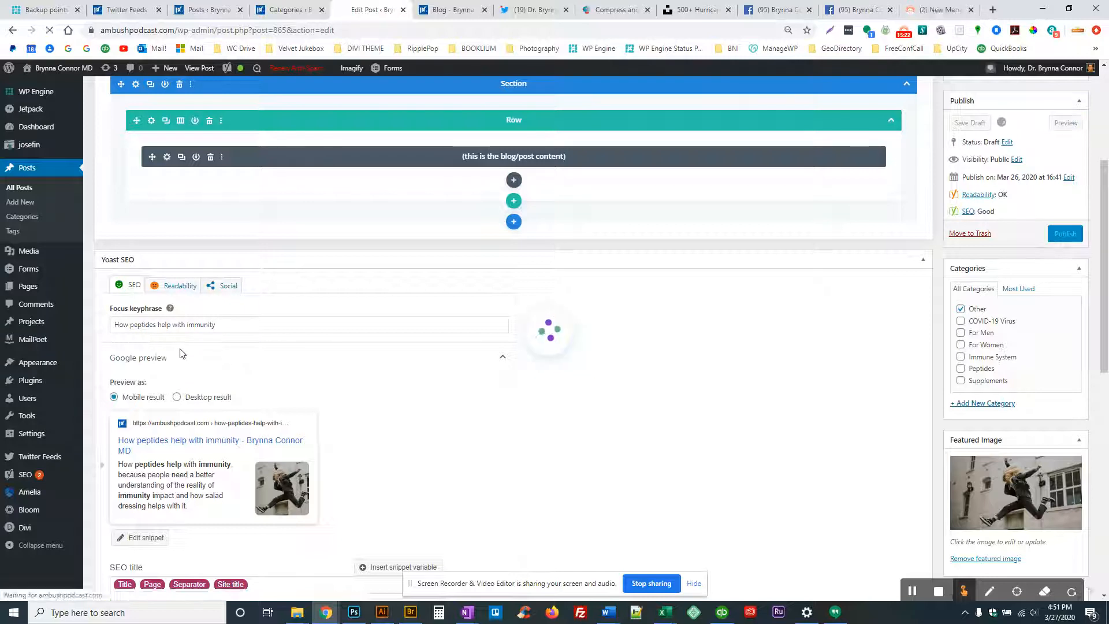
scroll(284, 346, "down", 5)
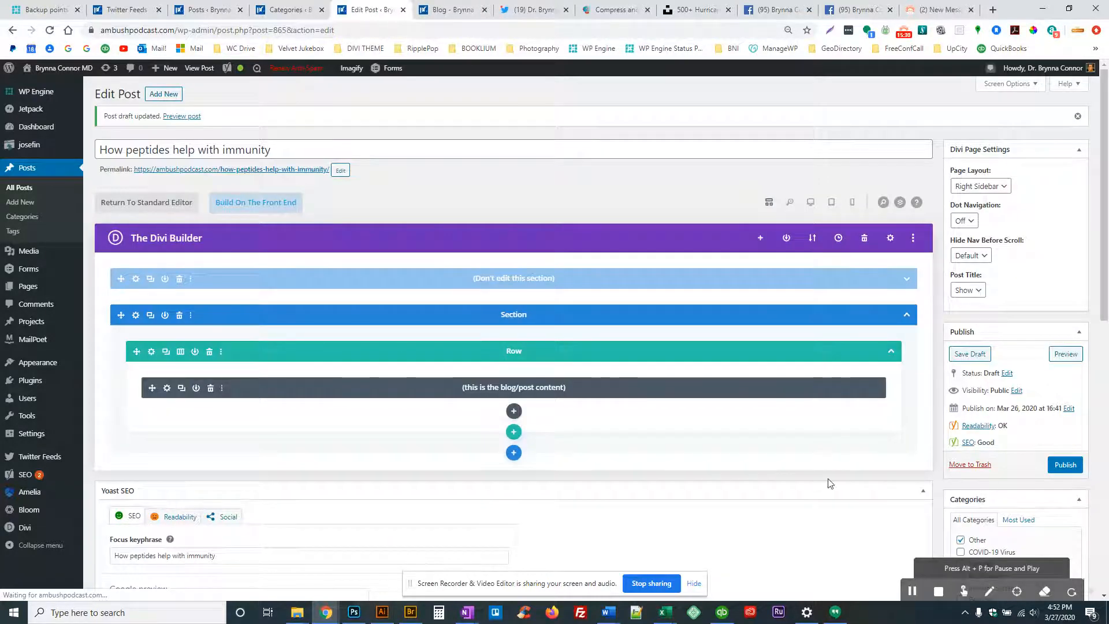
left_click(1016, 592)
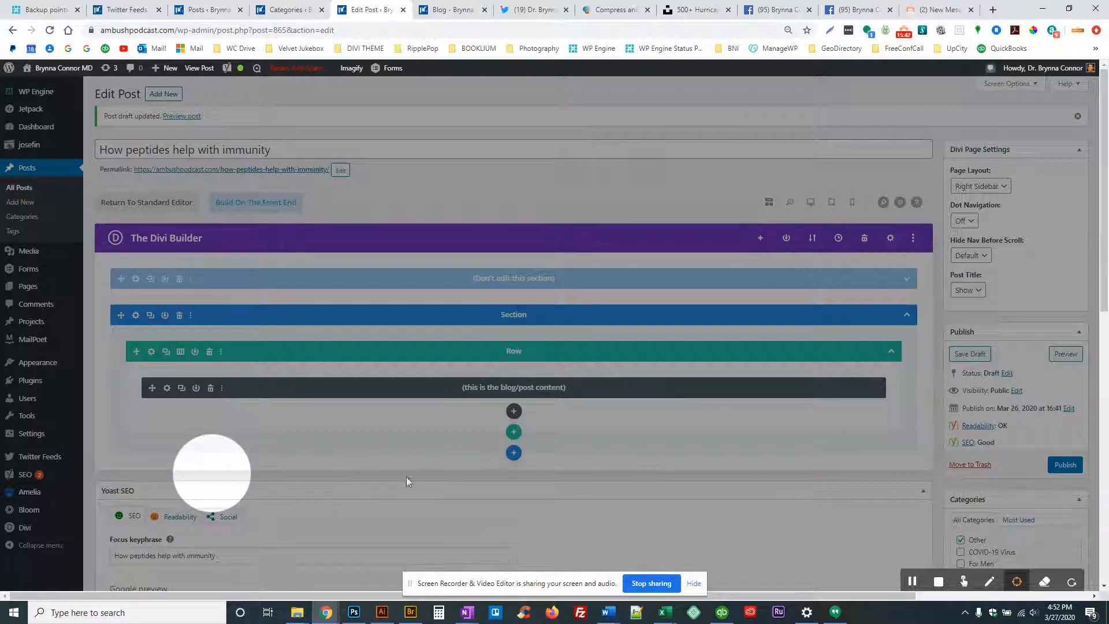
left_click(1017, 582)
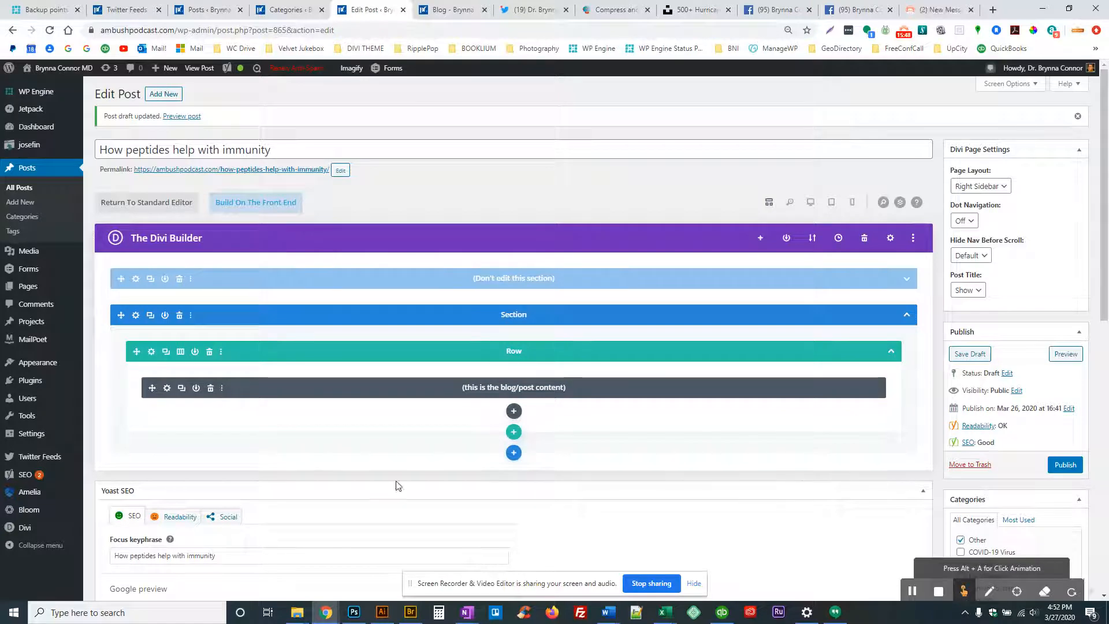
Examine the post's readability analysis for problems and good results
scroll(329, 436, "down", 3)
scroll(195, 407, "down", 2)
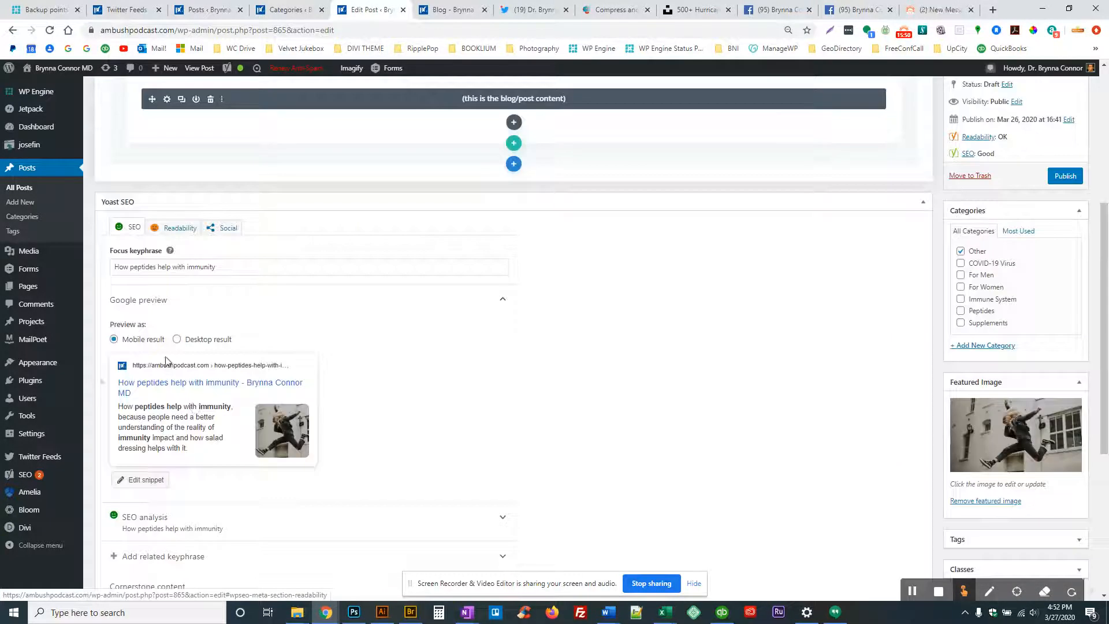
left_click(165, 233)
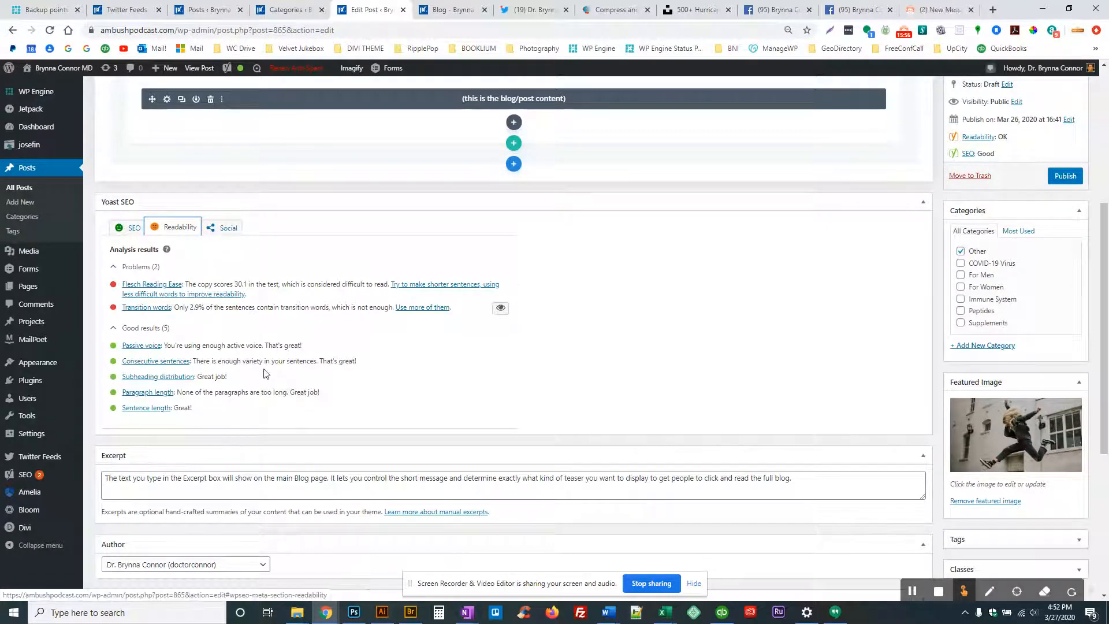
scroll(264, 372, "down", 2)
scroll(263, 373, "up", 3)
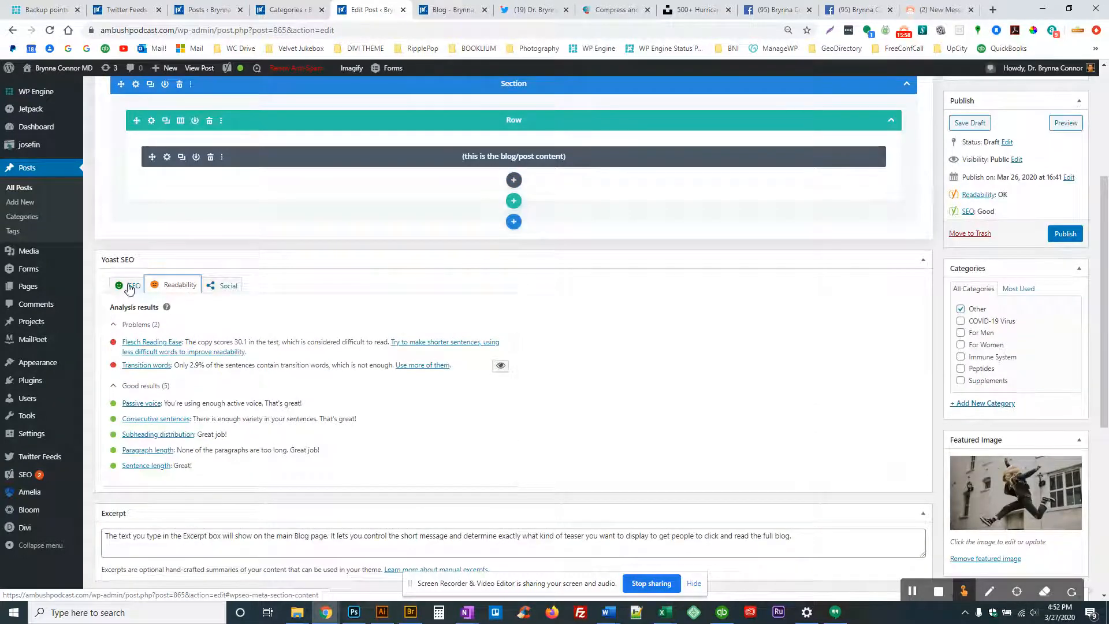
Expand the post's SEO analysis and examine the listed problems and improvements, including the recommended minimum text length
left_click(129, 286)
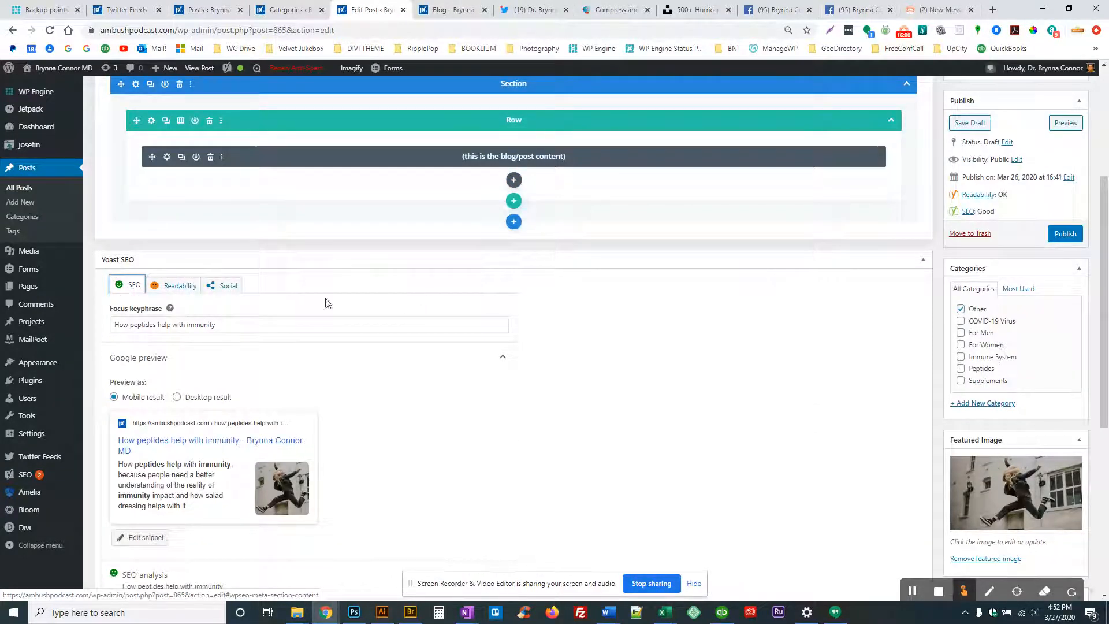
scroll(294, 318, "down", 4)
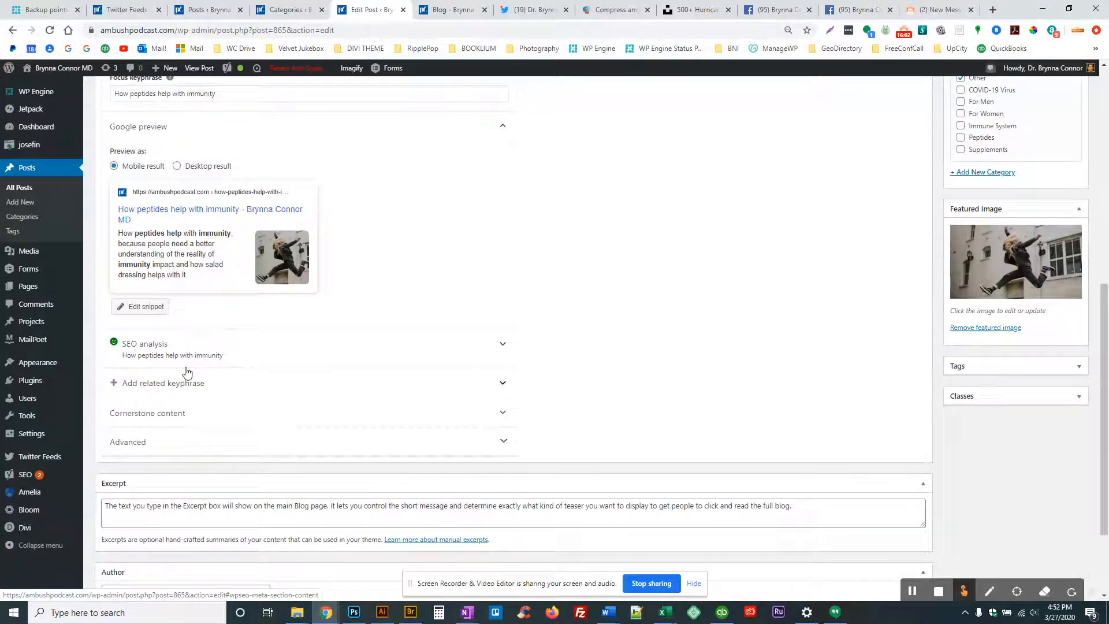
left_click(142, 350)
scroll(318, 418, "down", 2)
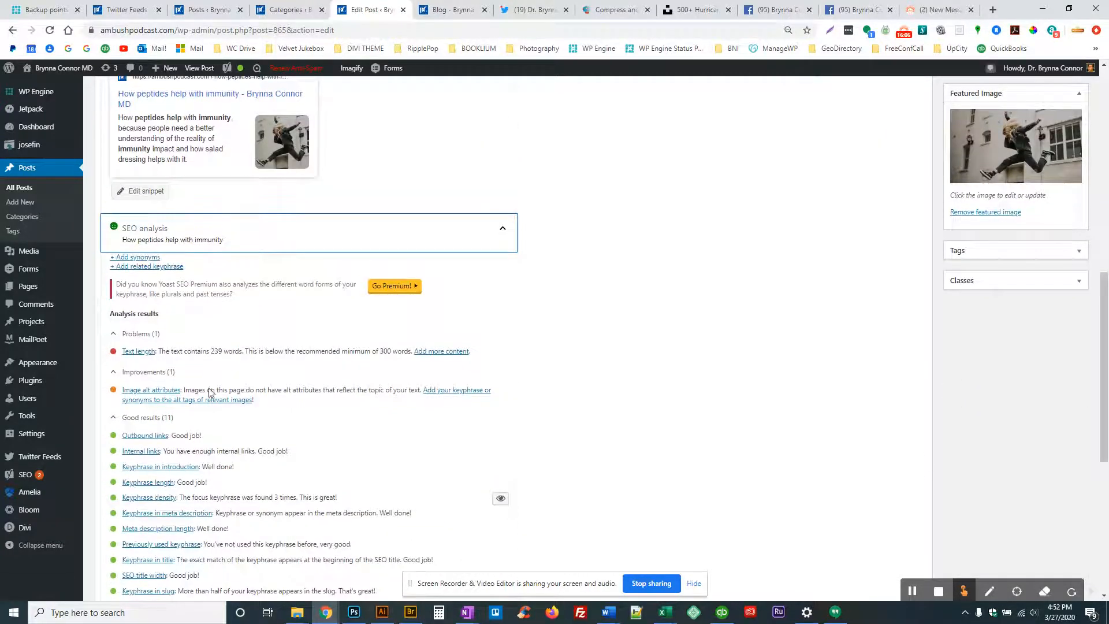
left_click(384, 351)
left_click(383, 350)
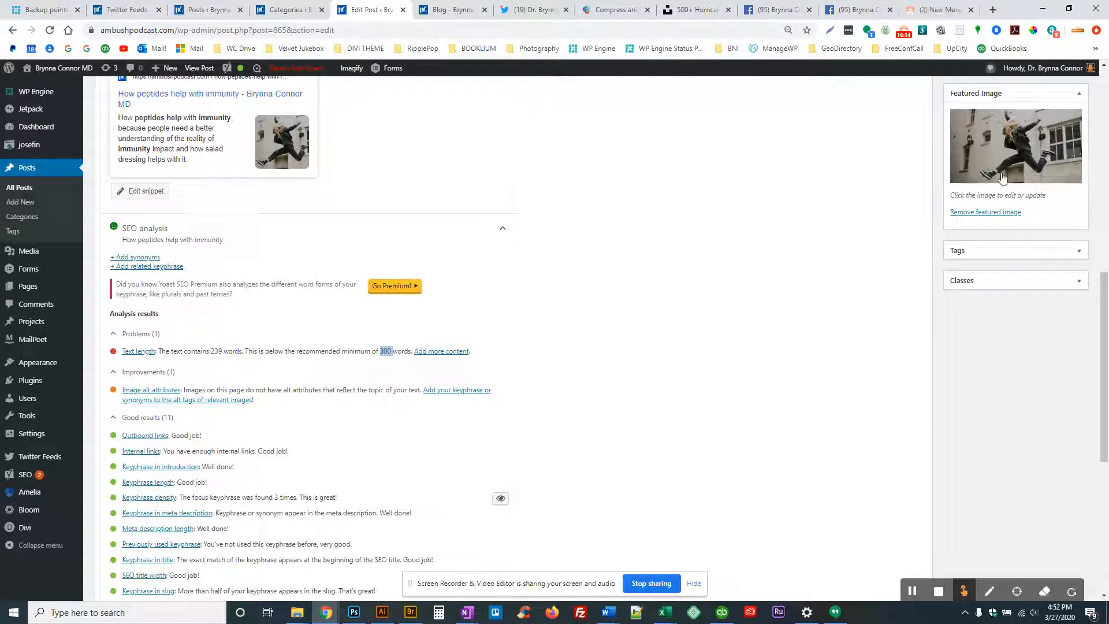
Set the featured image's alt text to "how peptides help with immunity" and reapply it as the featured image
left_click(1000, 152)
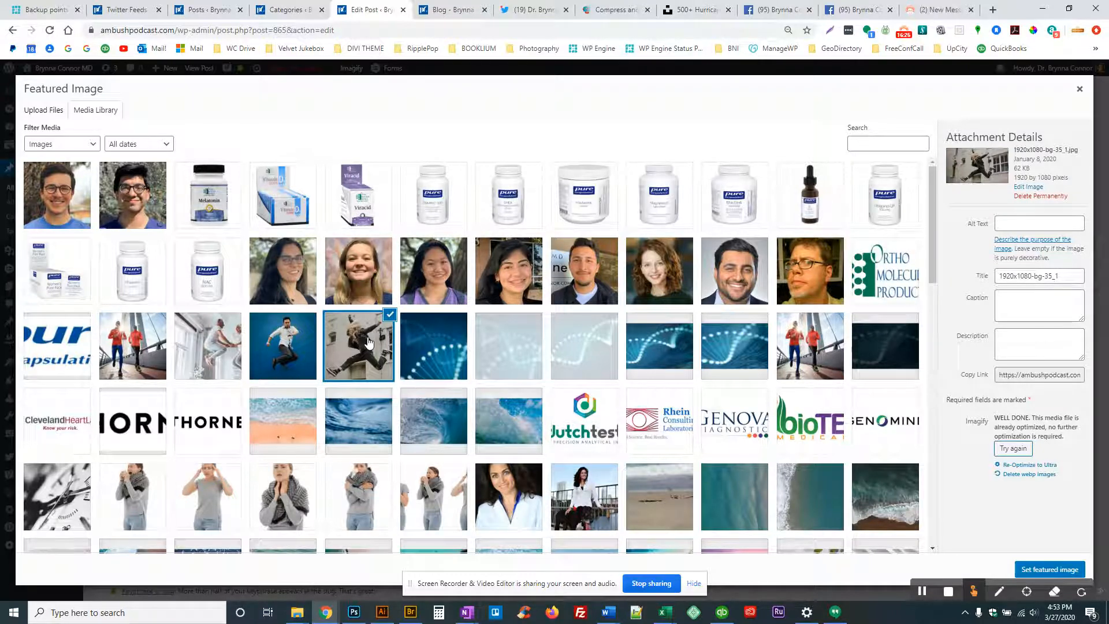
left_click(1015, 228)
key("ctrl+v")
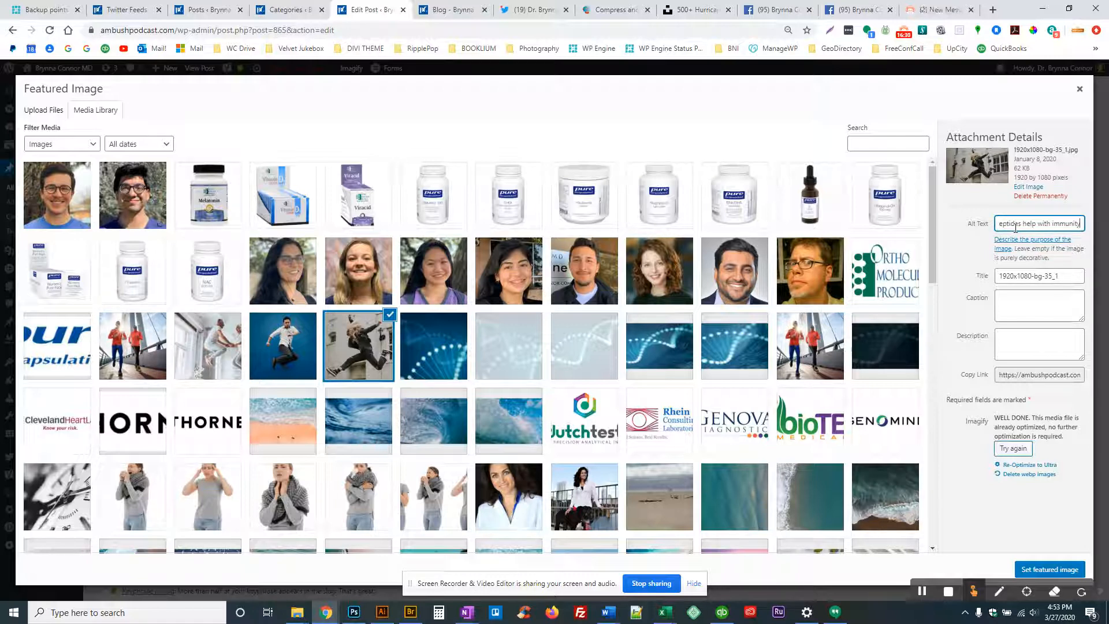
key("Home")
left_click(1040, 572)
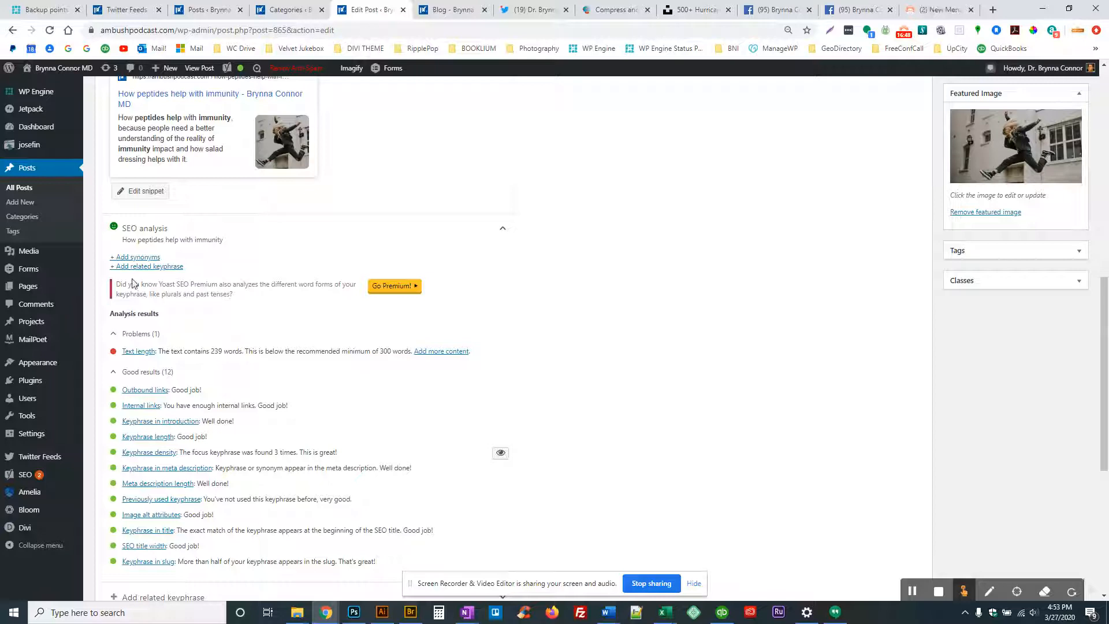
Review the SEO analysis results again, checking the remaining problem and the image alt attributes and keyphrase checks
scroll(167, 431, "down", 1)
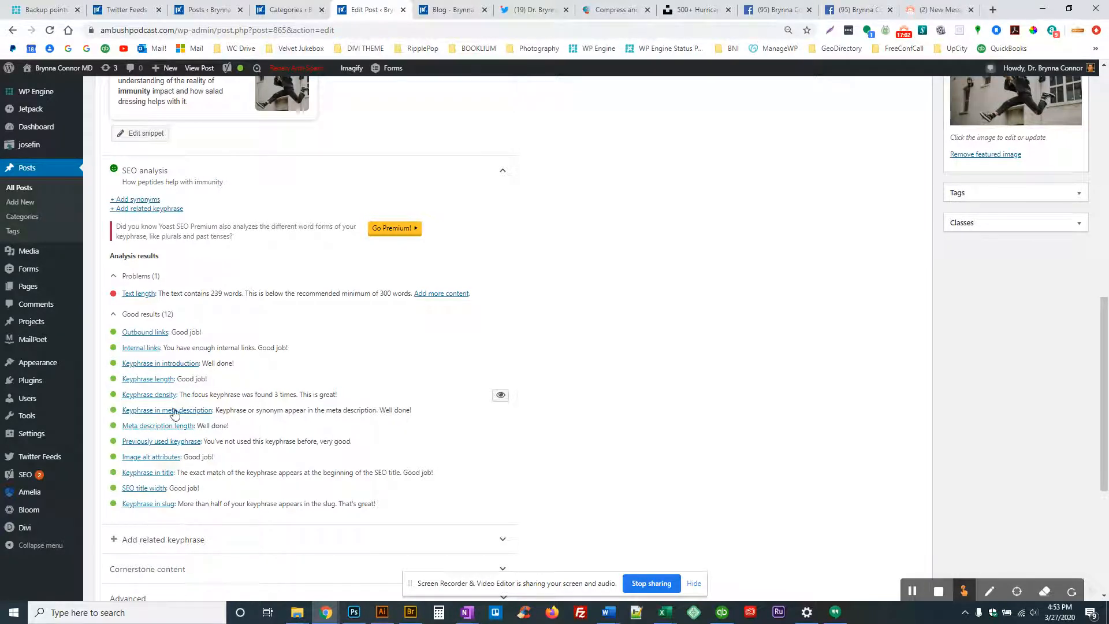
scroll(199, 371, "up", 2)
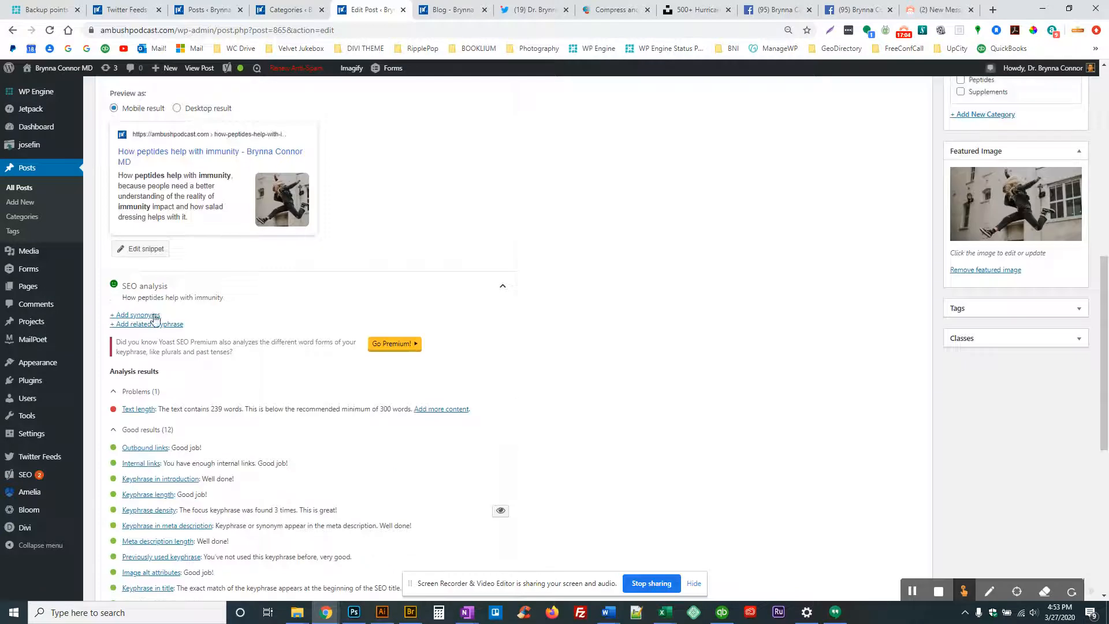
left_click(149, 289)
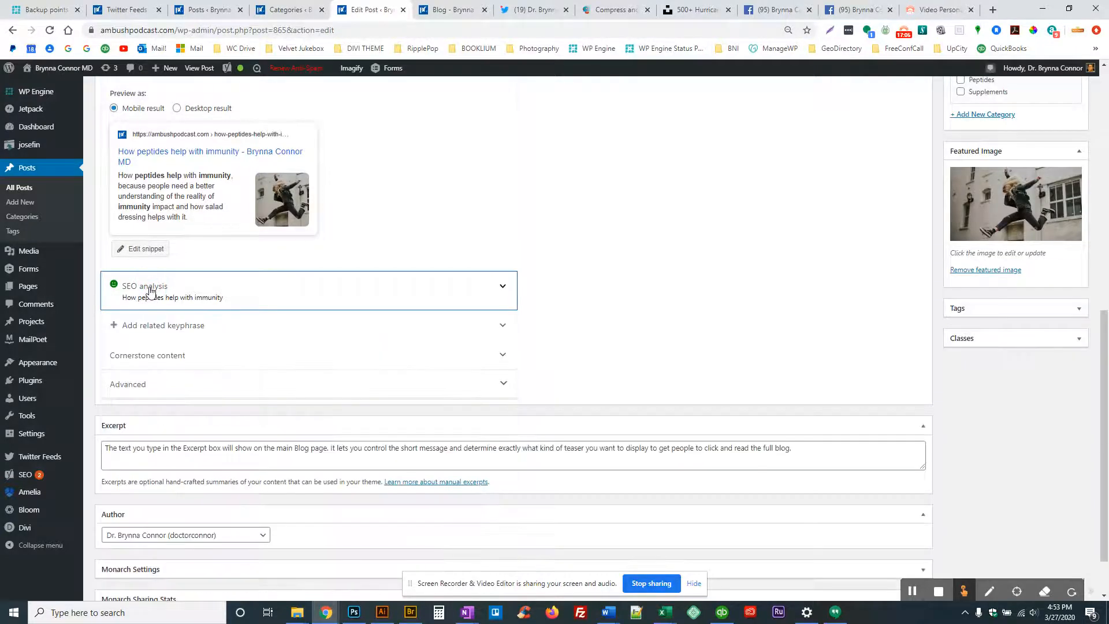
left_click(149, 289)
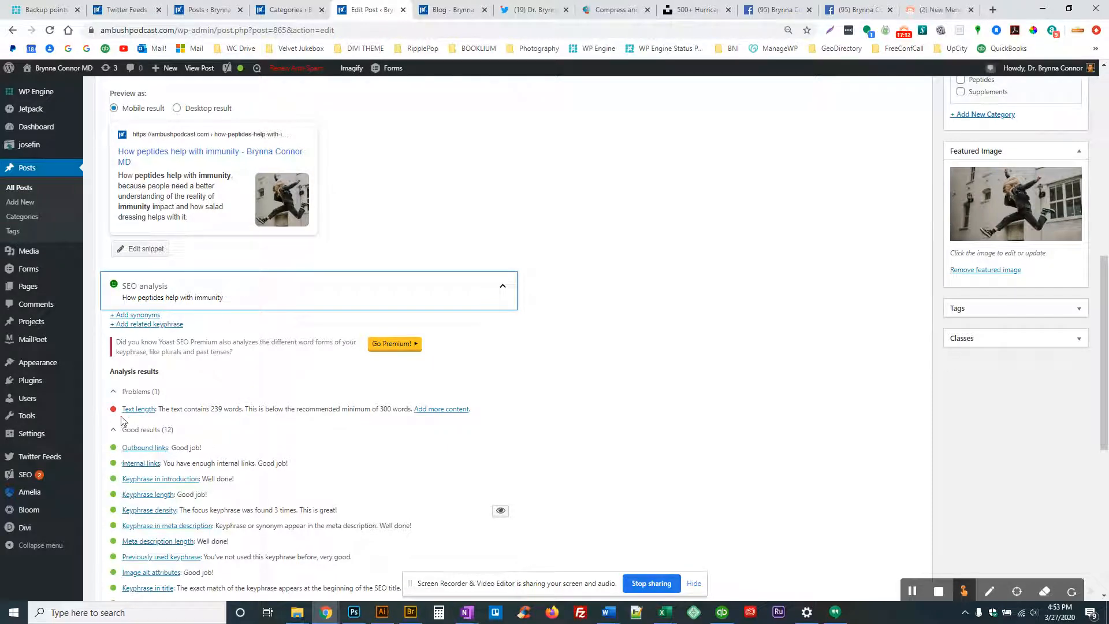
scroll(203, 412, "down", 3)
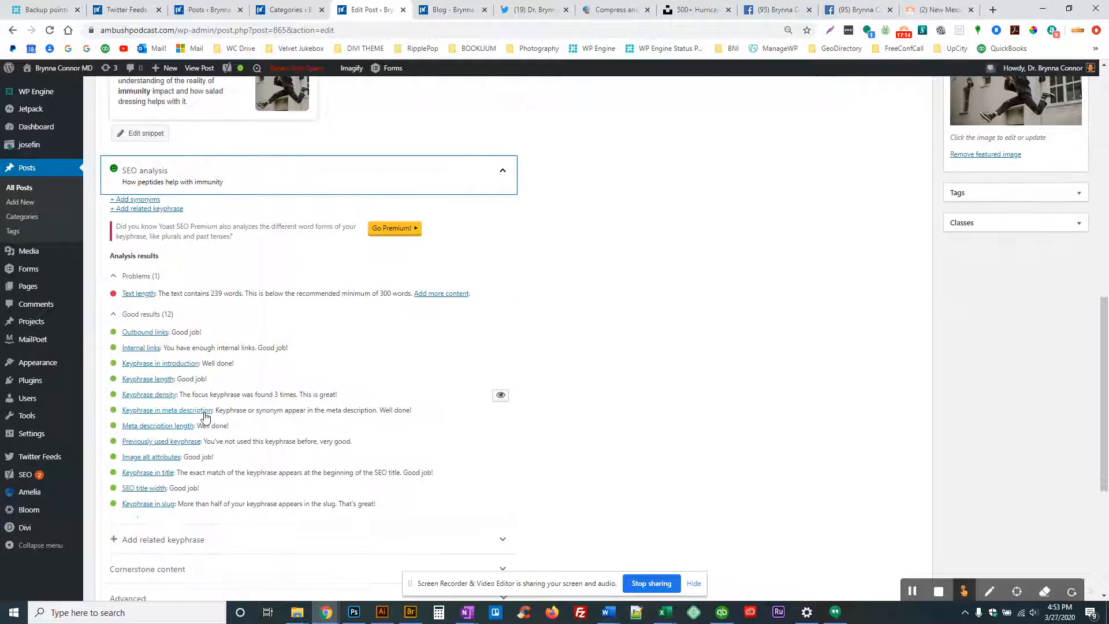
scroll(205, 416, "down", 2)
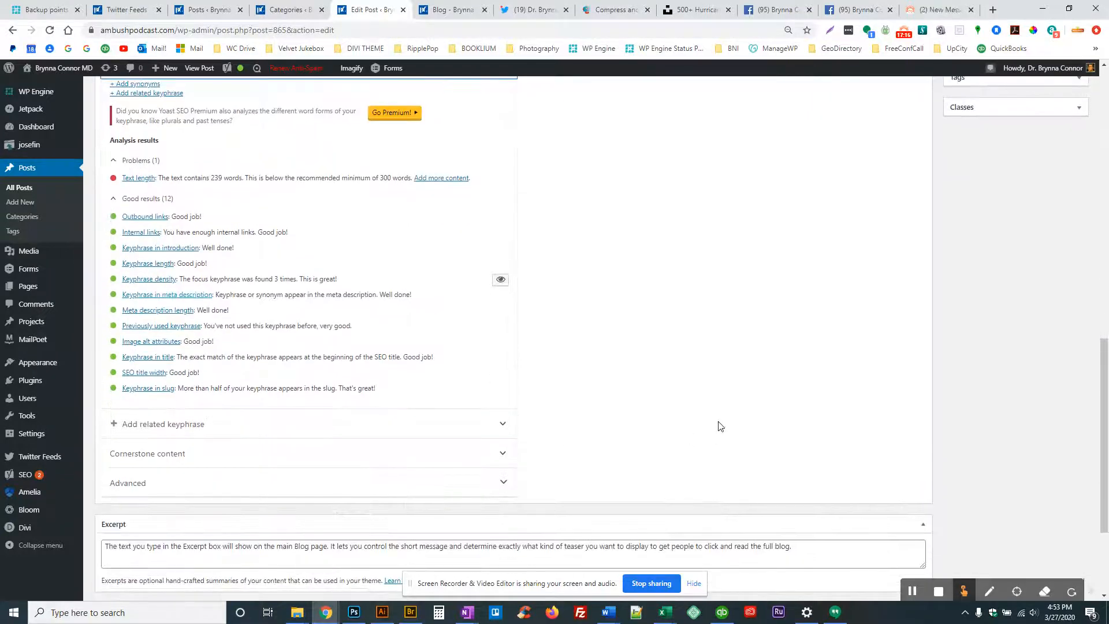
Collapse the Featured Image box in the post editor and expand it again
scroll(720, 427, "up", 6)
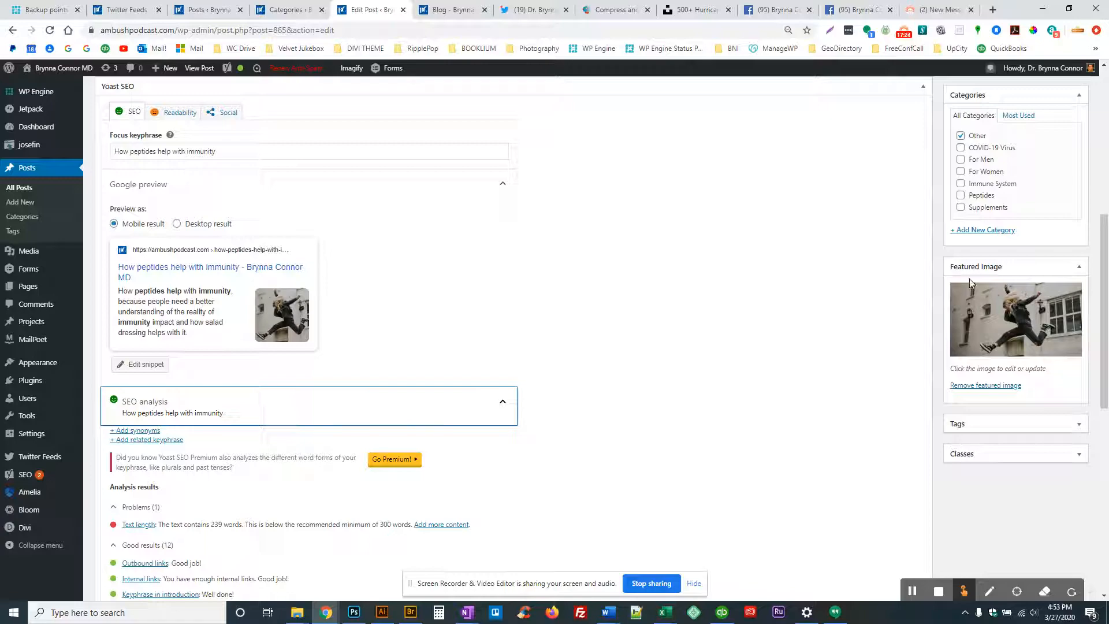
left_click(1078, 268)
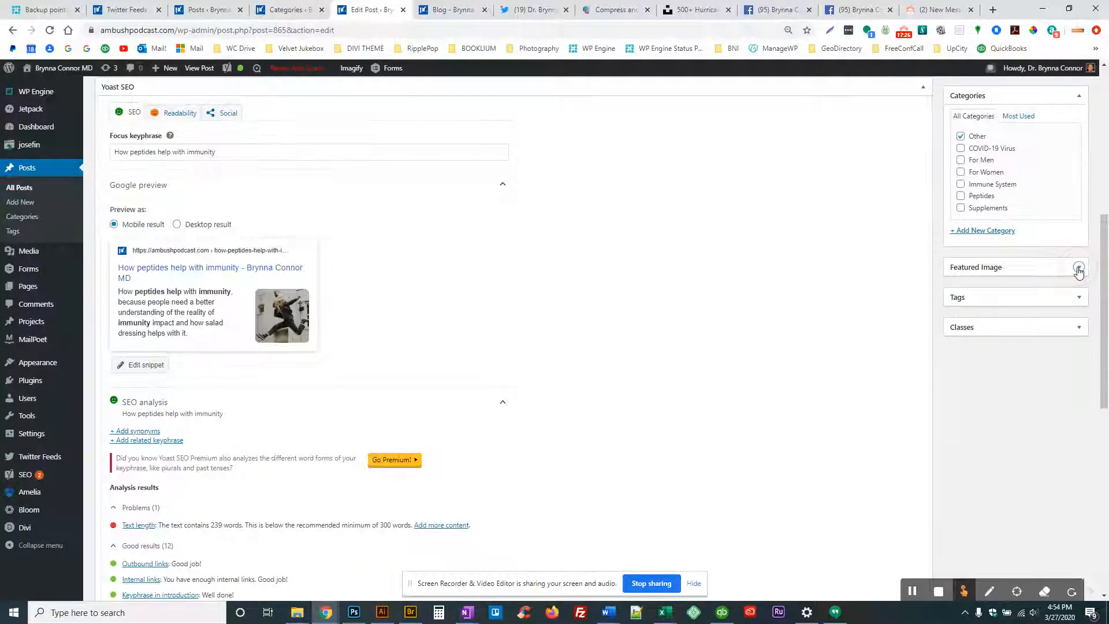
left_click(1078, 268)
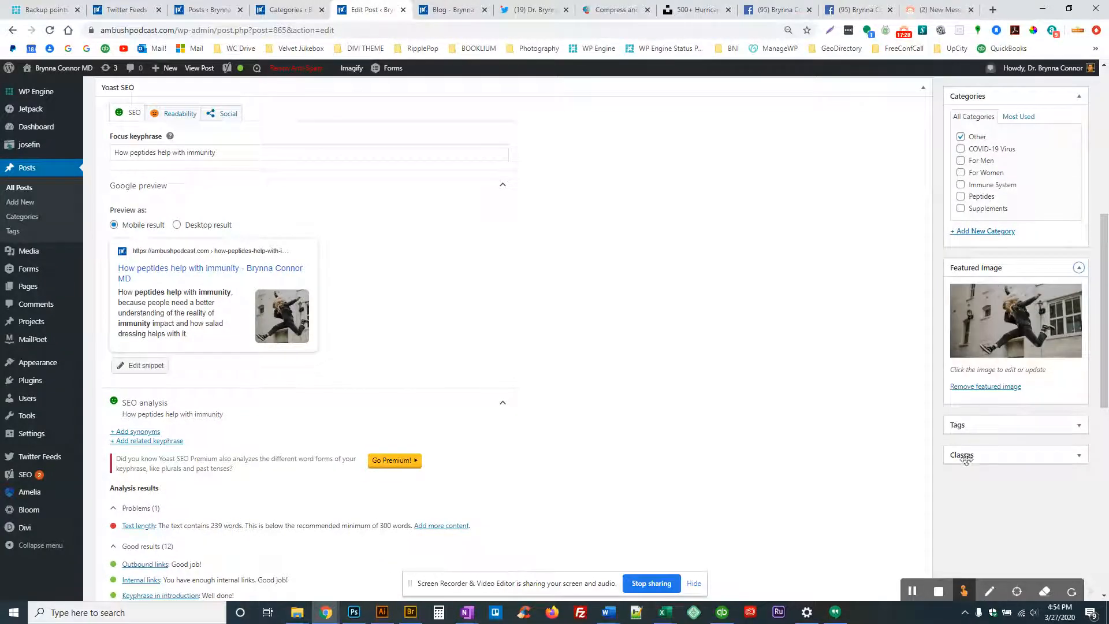
Show the post editor's screen options, toggle the Send Trackbacks box on and off, and close the options
scroll(956, 340, "up", 7)
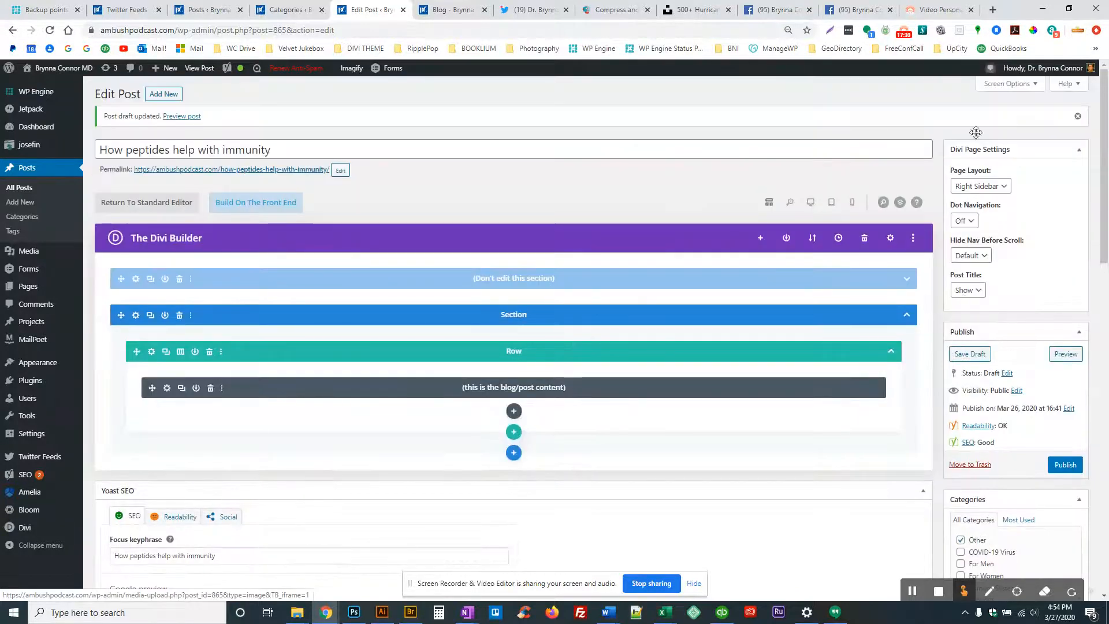
left_click(1038, 88)
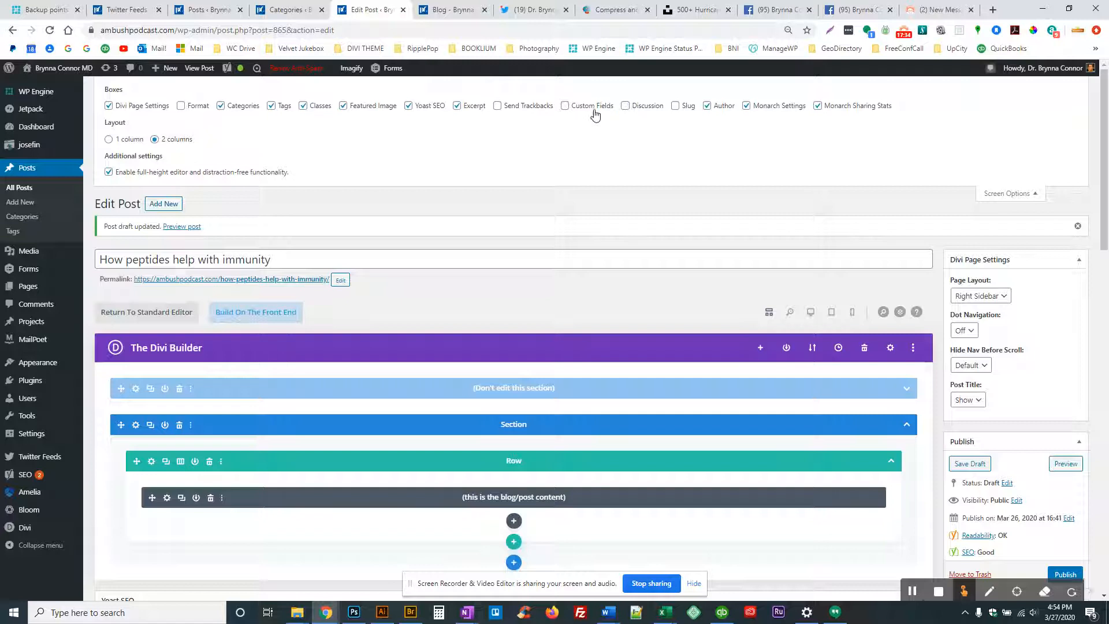
left_click(498, 107)
left_click(501, 109)
left_click(1033, 196)
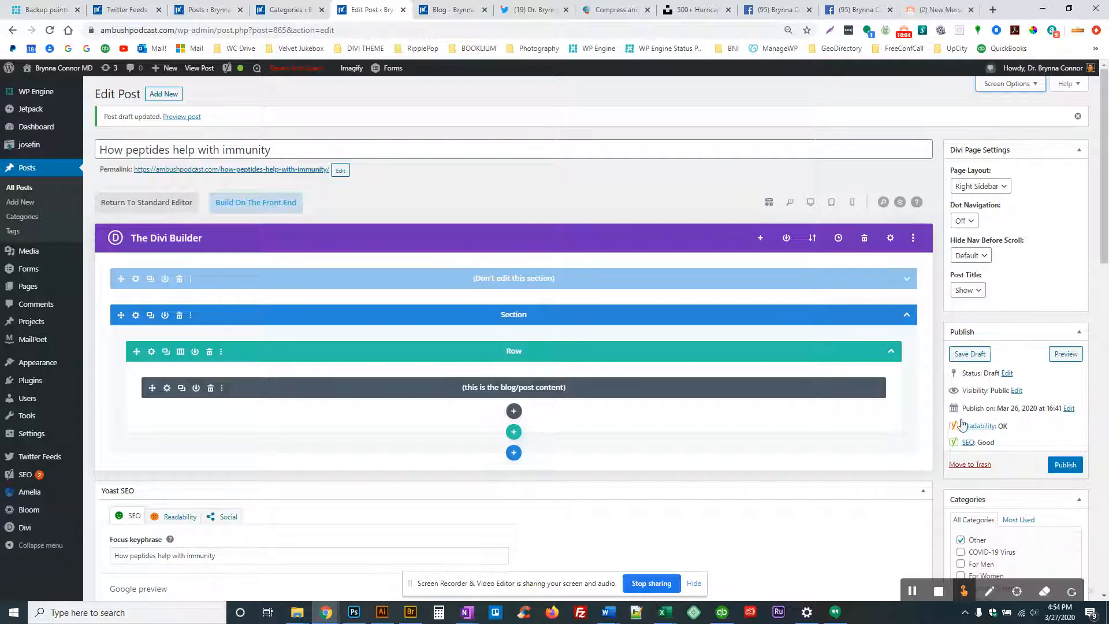
Publish the blog post and switch to the site's Blog page to look through its post list
left_click(1058, 470)
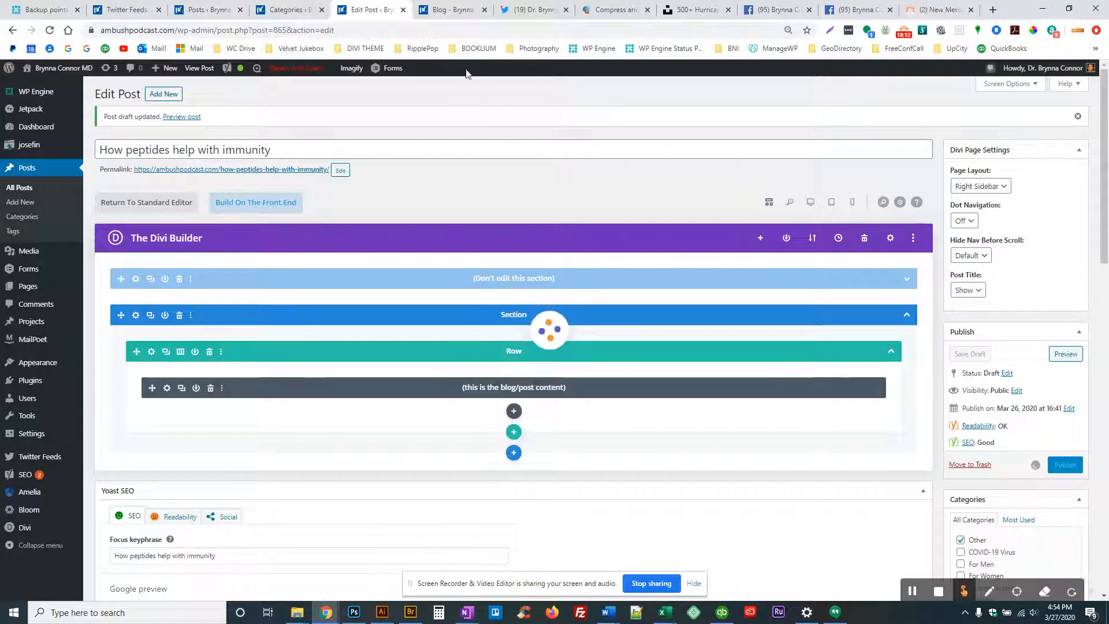
left_click(457, 17)
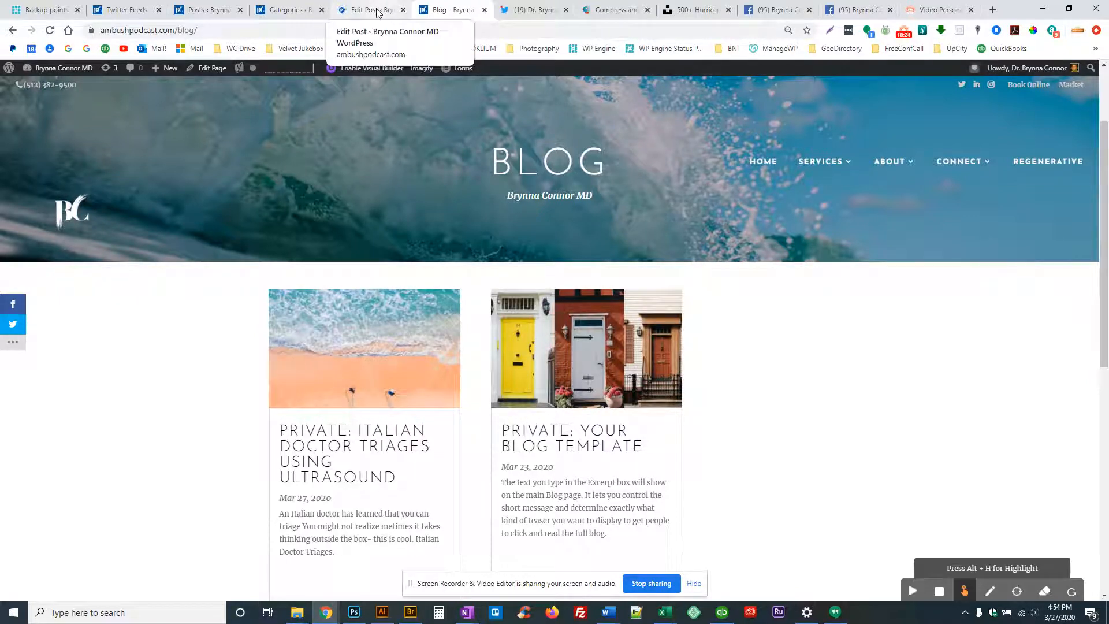
scroll(243, 393, "down", 3)
scroll(243, 393, "up", 4)
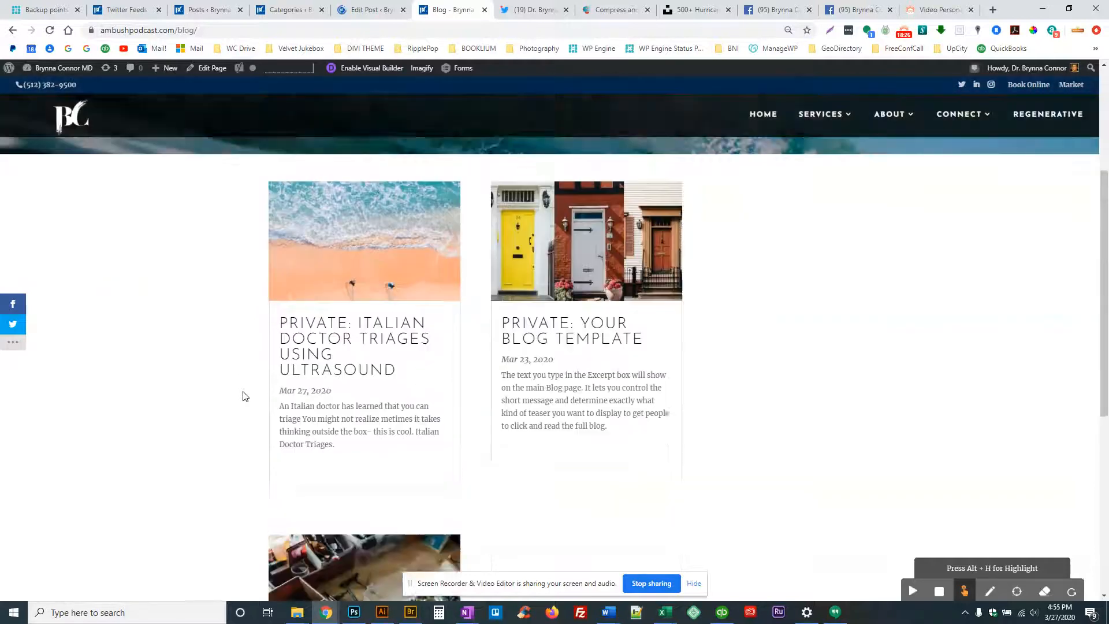
Reload the site's Blog page and look through its post list for the published post on peptides and immunity
left_click(338, 32)
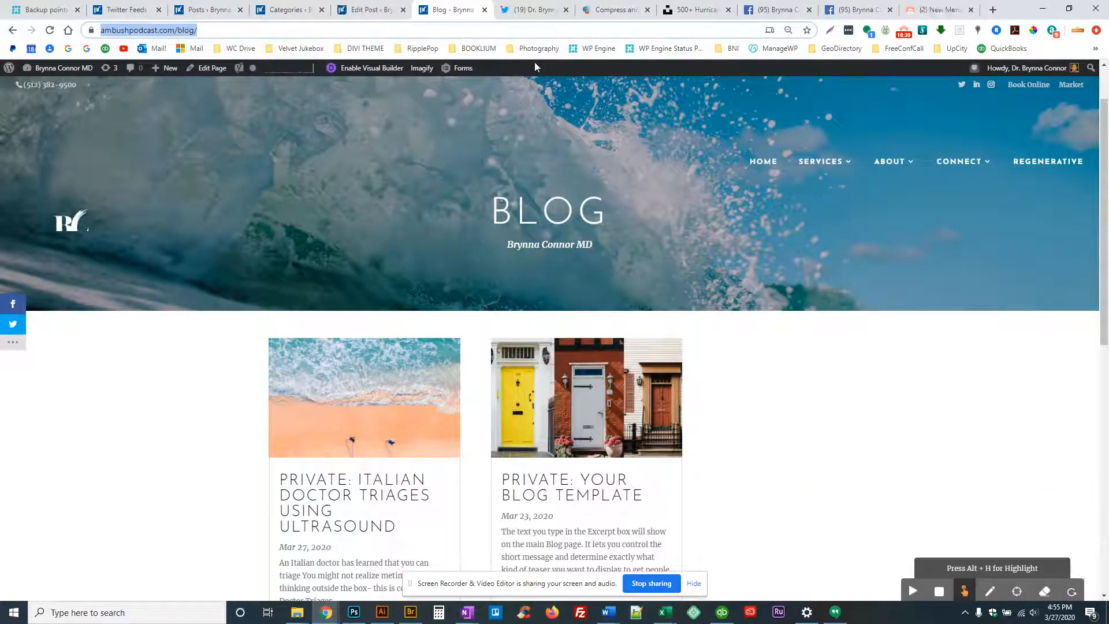
key("Return")
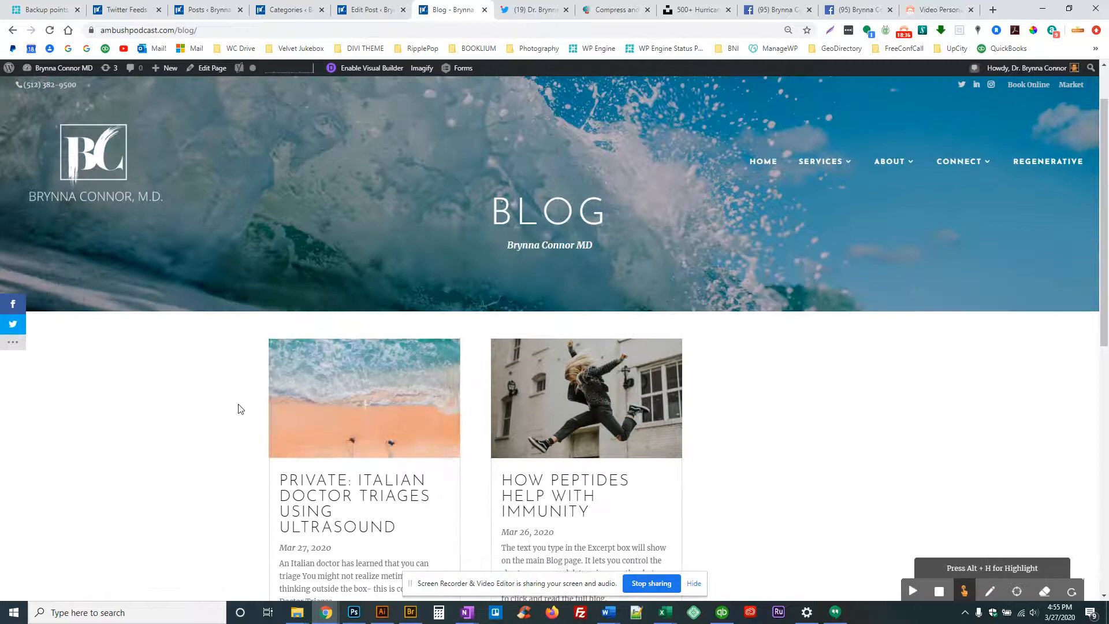
scroll(241, 409, "down", 1)
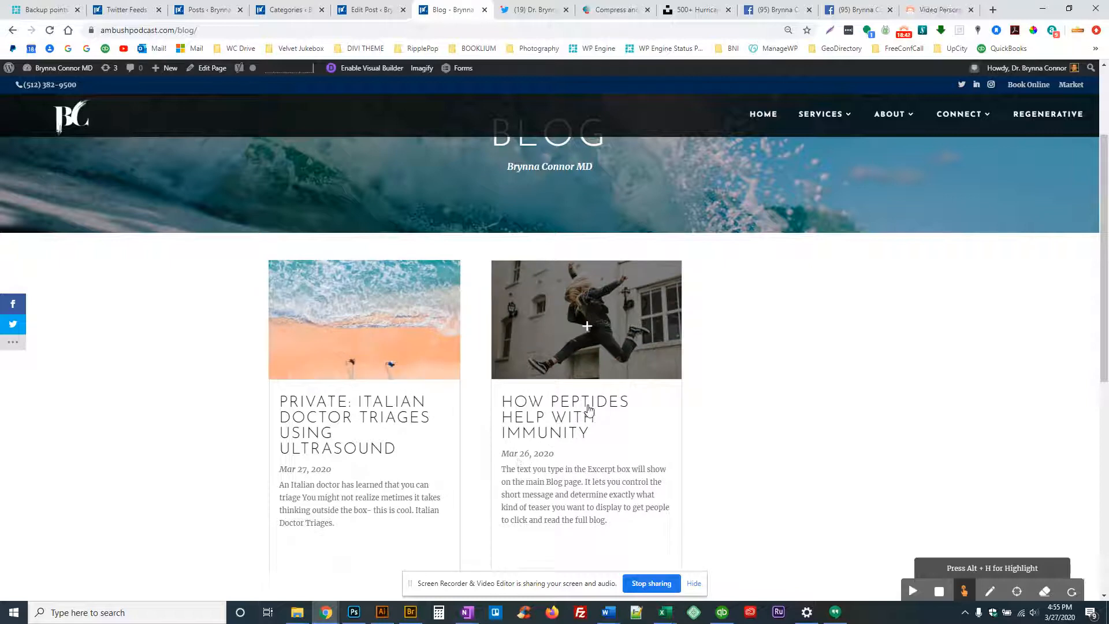
scroll(588, 409, "down", 1)
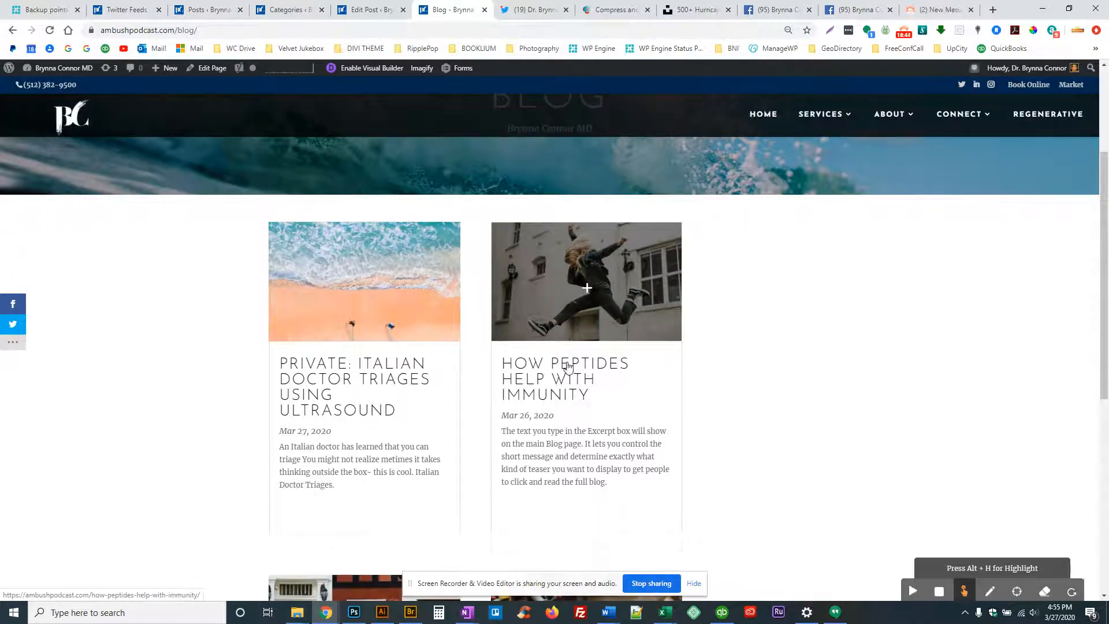
scroll(568, 366, "down", 5)
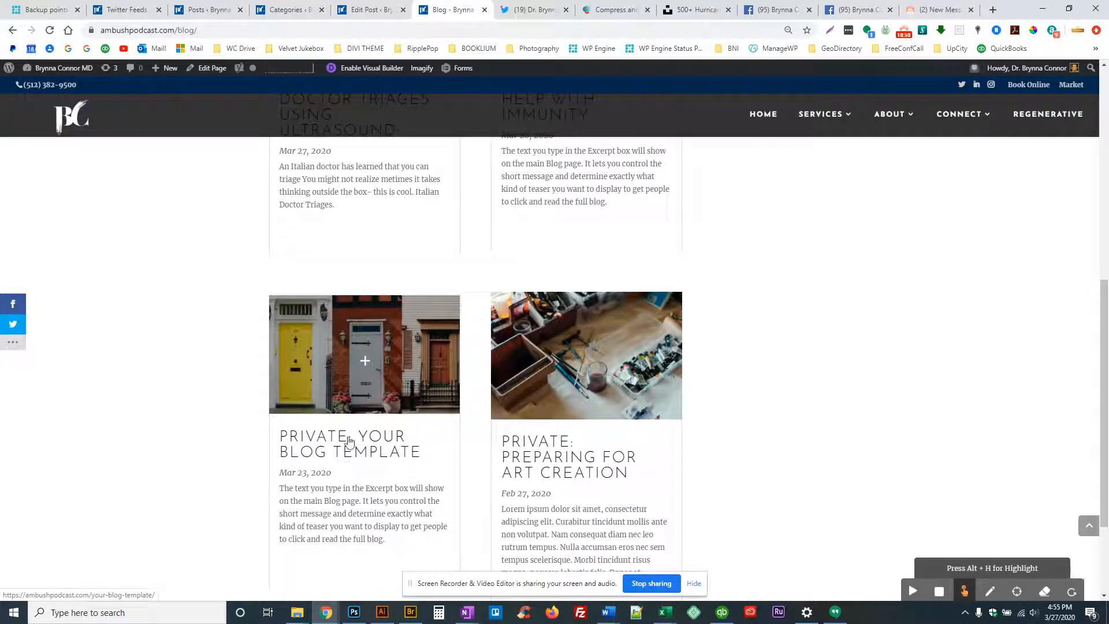
scroll(340, 443, "up", 3)
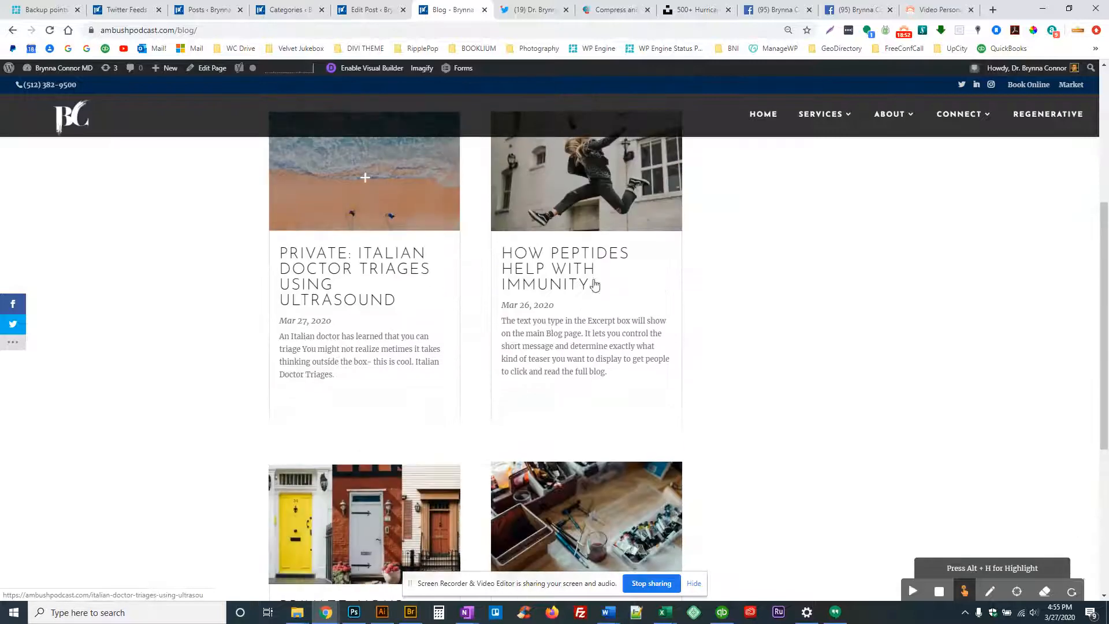
scroll(292, 397, "down", 2)
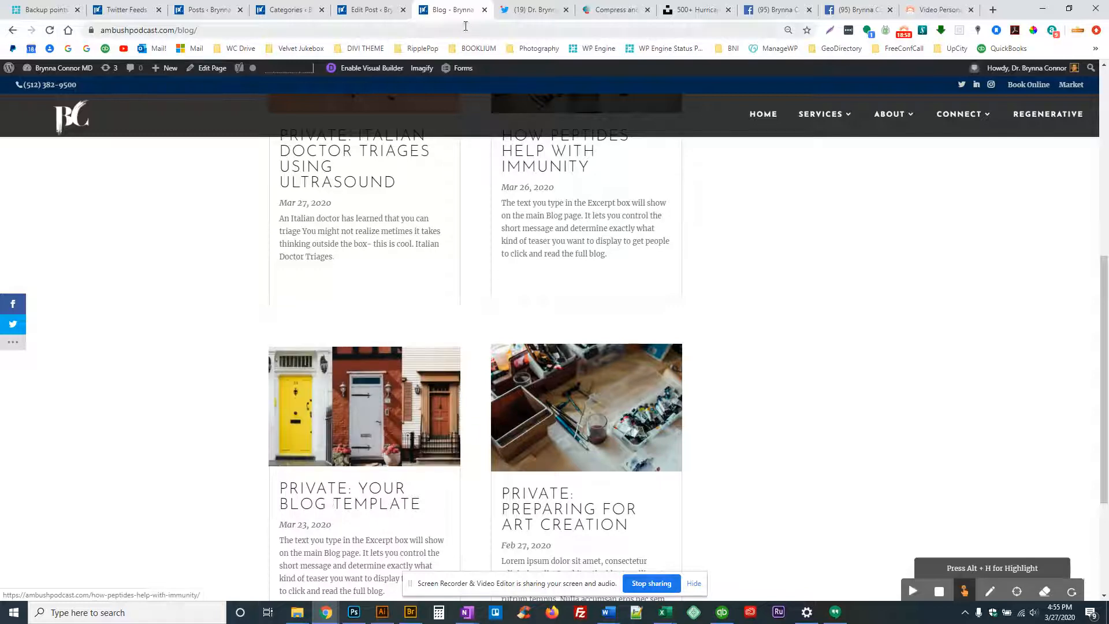
Return to the peptides post's editor and load the existing post layout Your Blog Template without replacing the current content
left_click(372, 11)
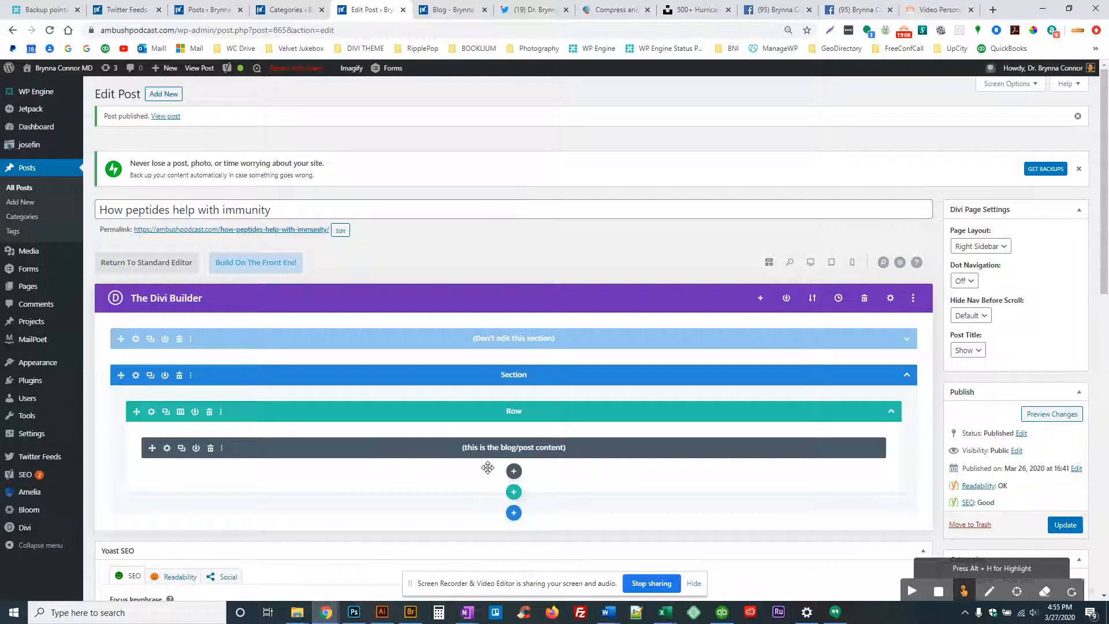
left_click(761, 298)
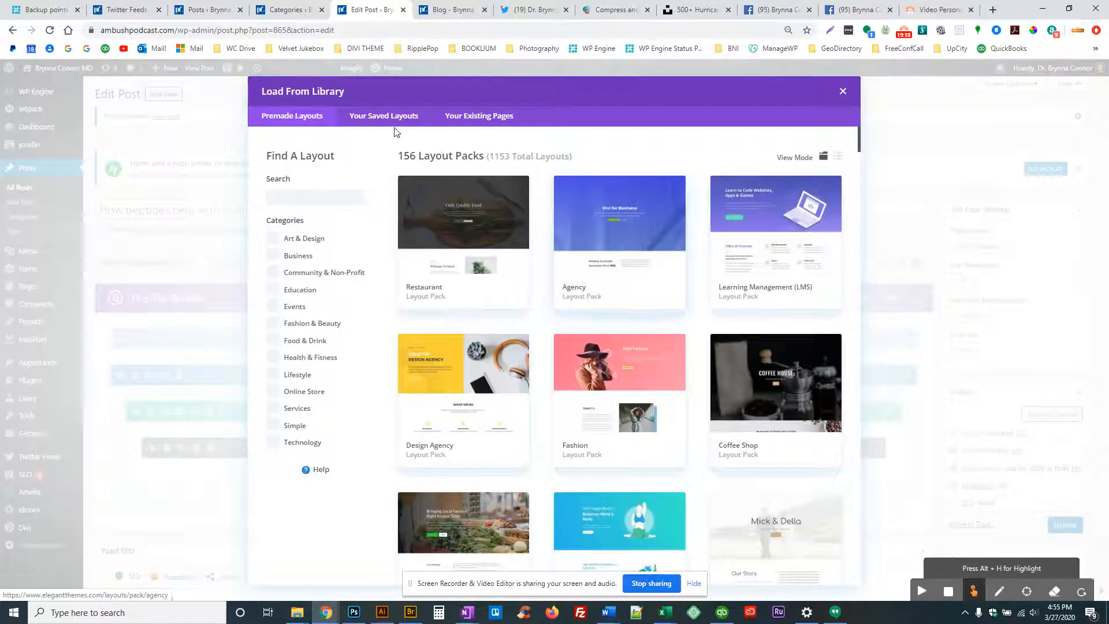
left_click(494, 118)
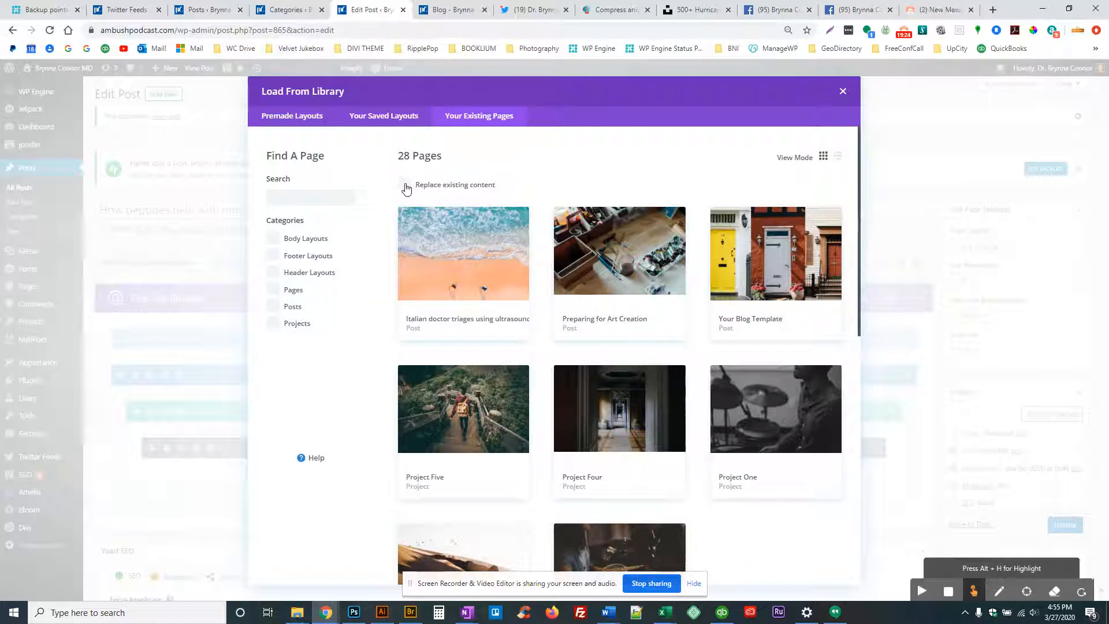
left_click(274, 309)
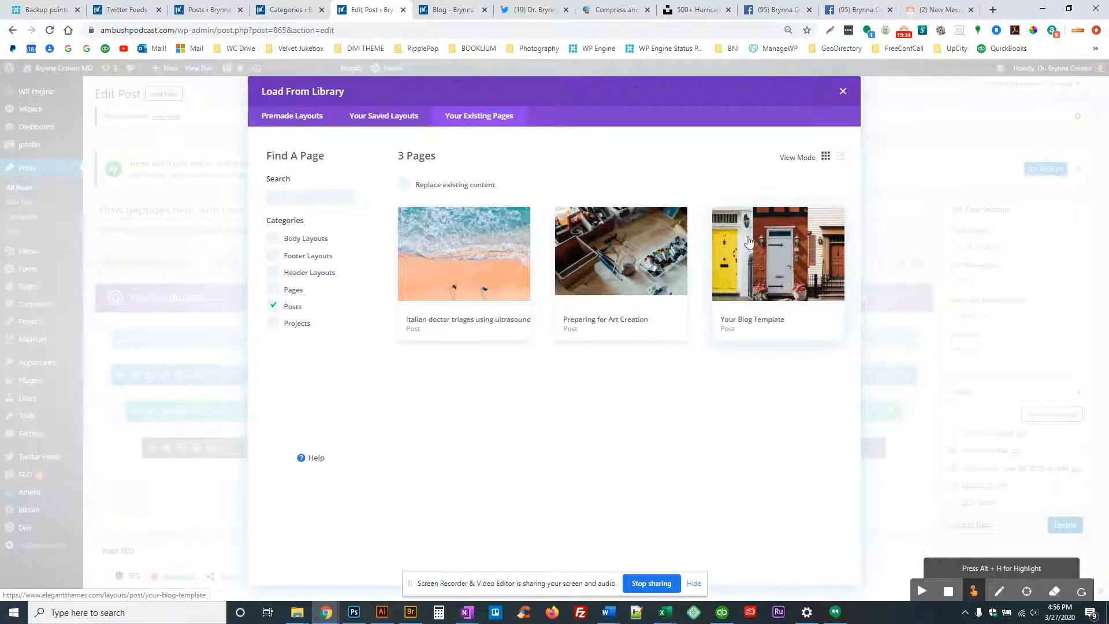
left_click(756, 274)
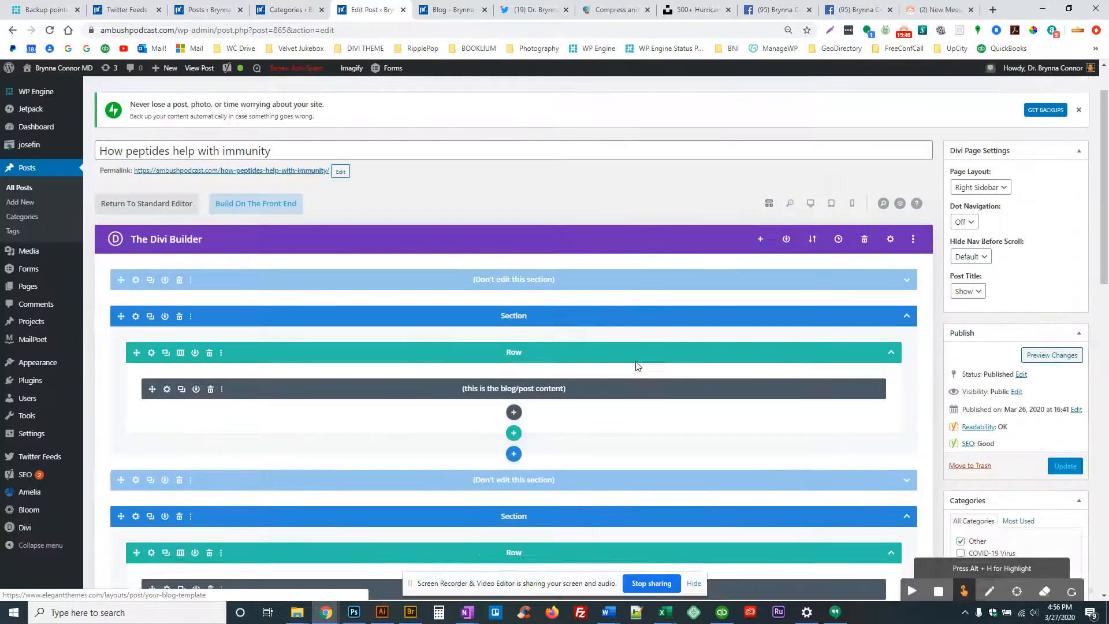
Delete the two template sections added below the post's original content
scroll(635, 366, "down", 2)
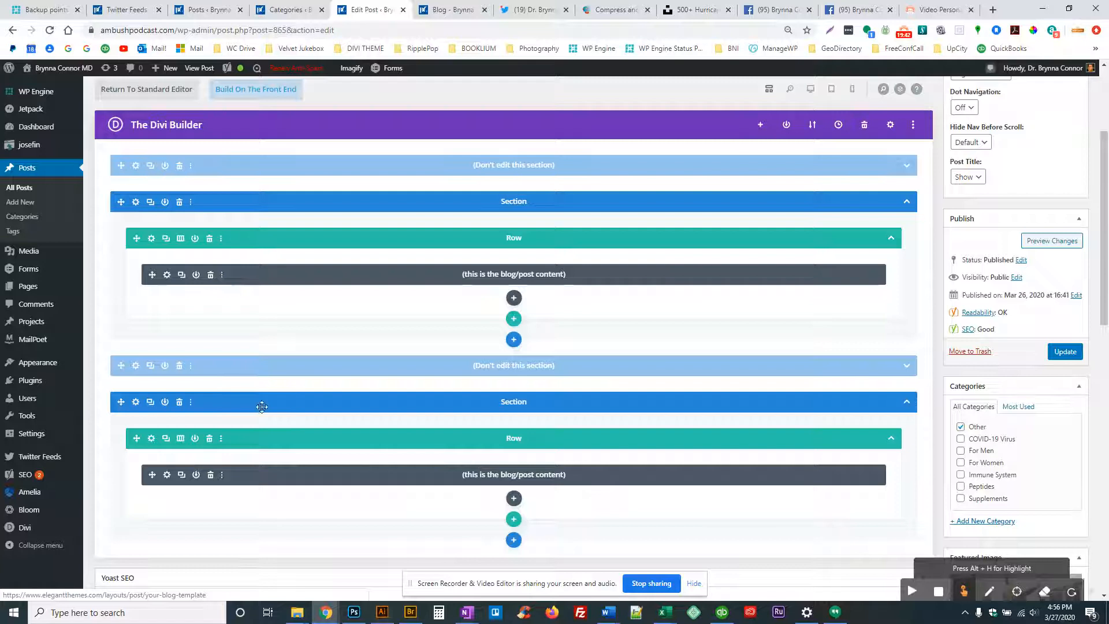
left_click(180, 366)
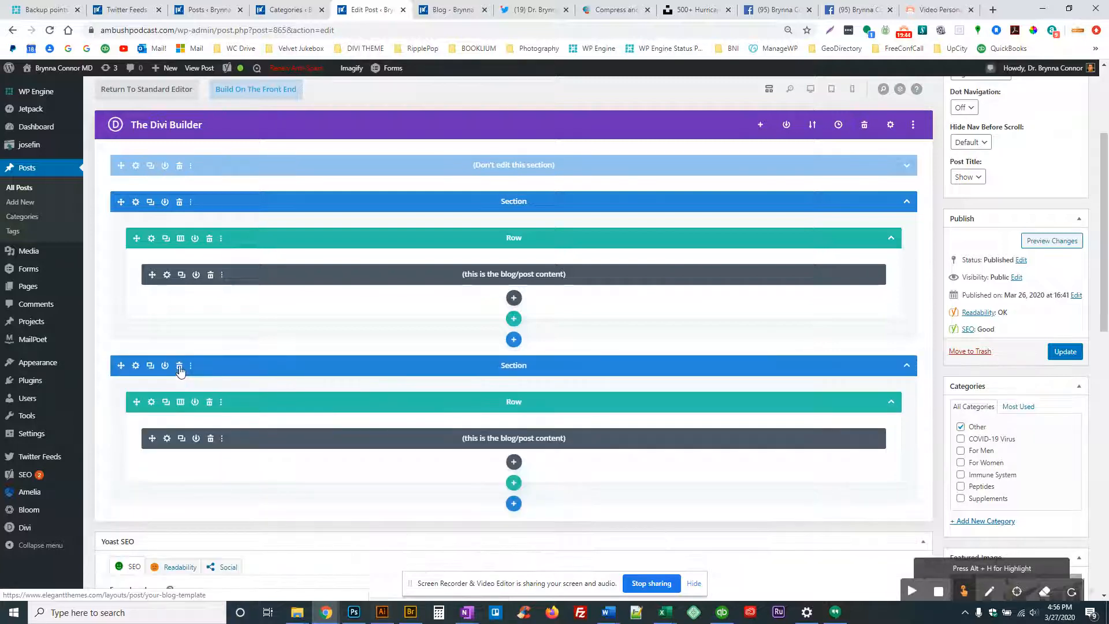
left_click(180, 366)
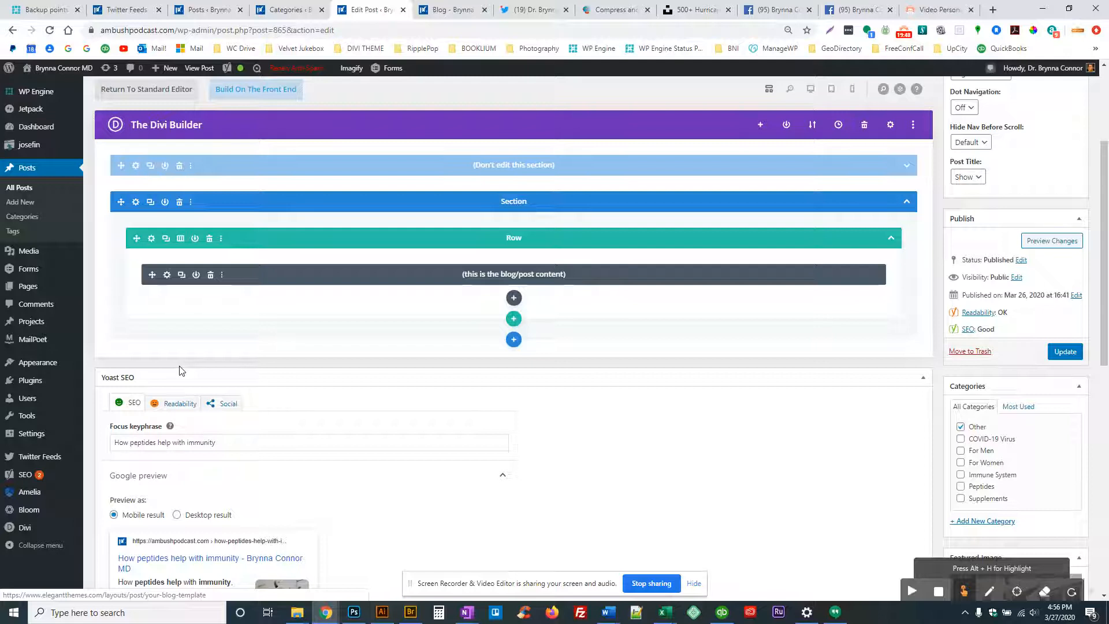
Duplicate the blog content section and change the copy's row to three equal columns
left_click(150, 203)
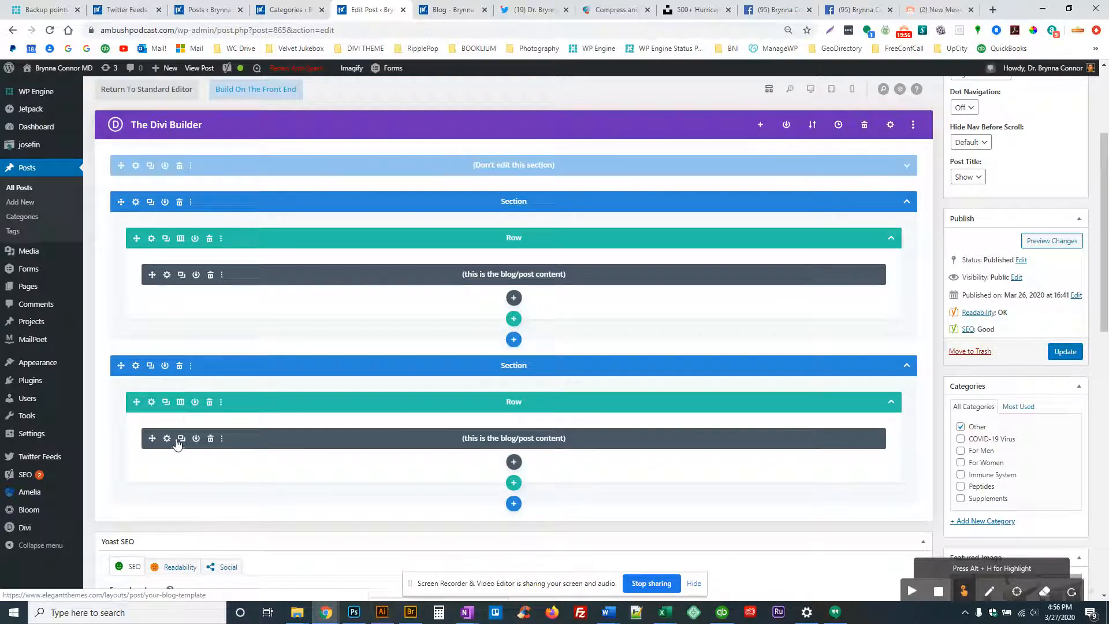
left_click(180, 402)
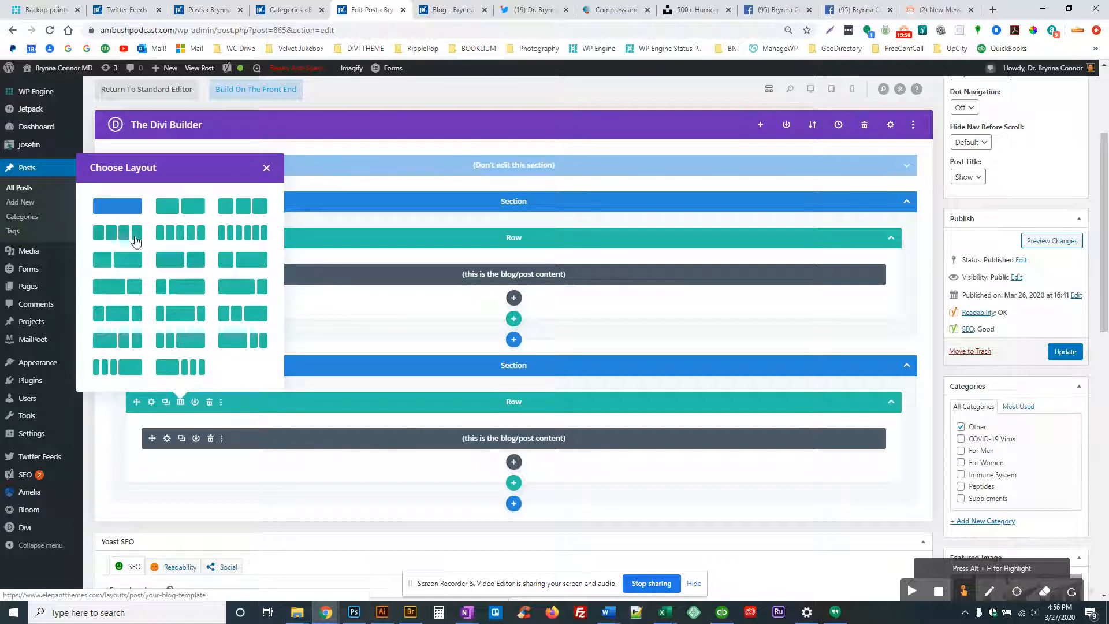
left_click(227, 208)
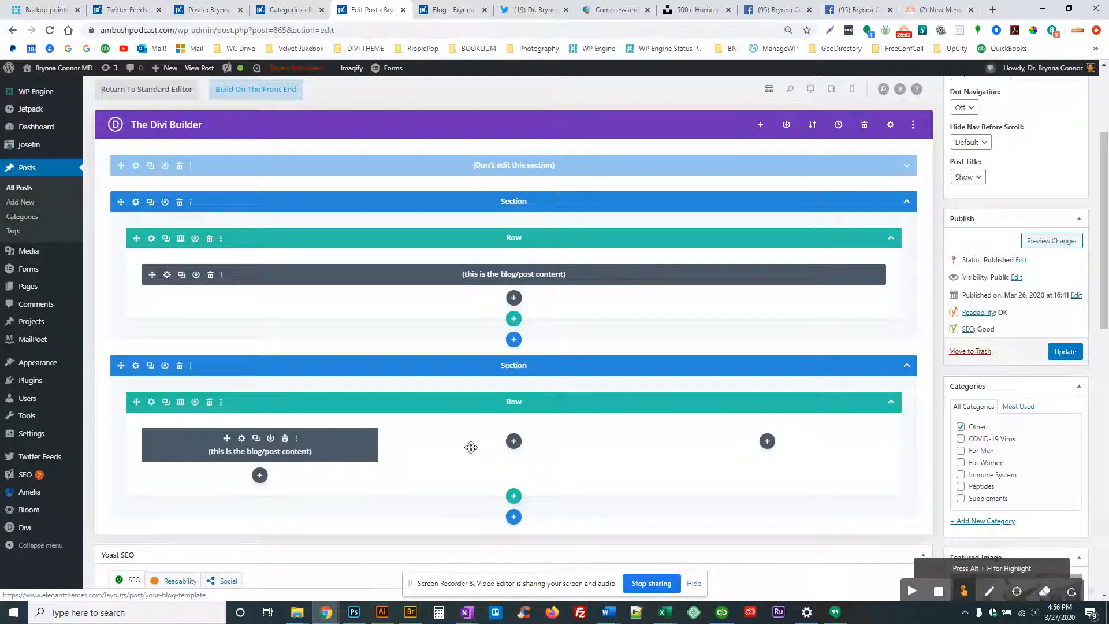
Insert an Image module in the row's middle column using the DNA wave picture 2400X704-bg-20, and save it
left_click(514, 442)
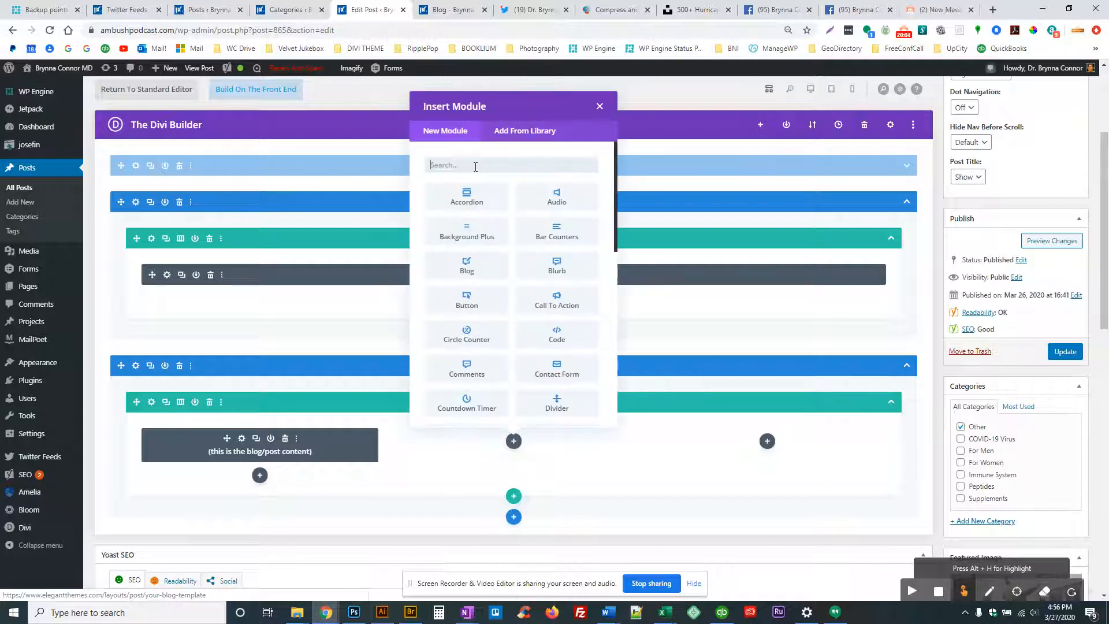
type("image")
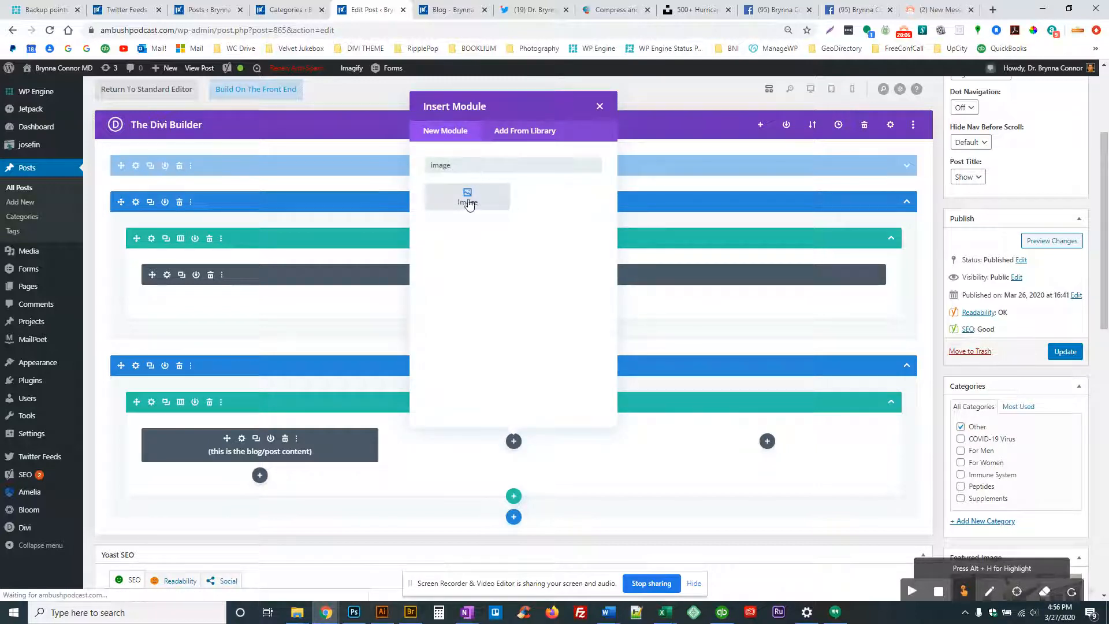
left_click(469, 202)
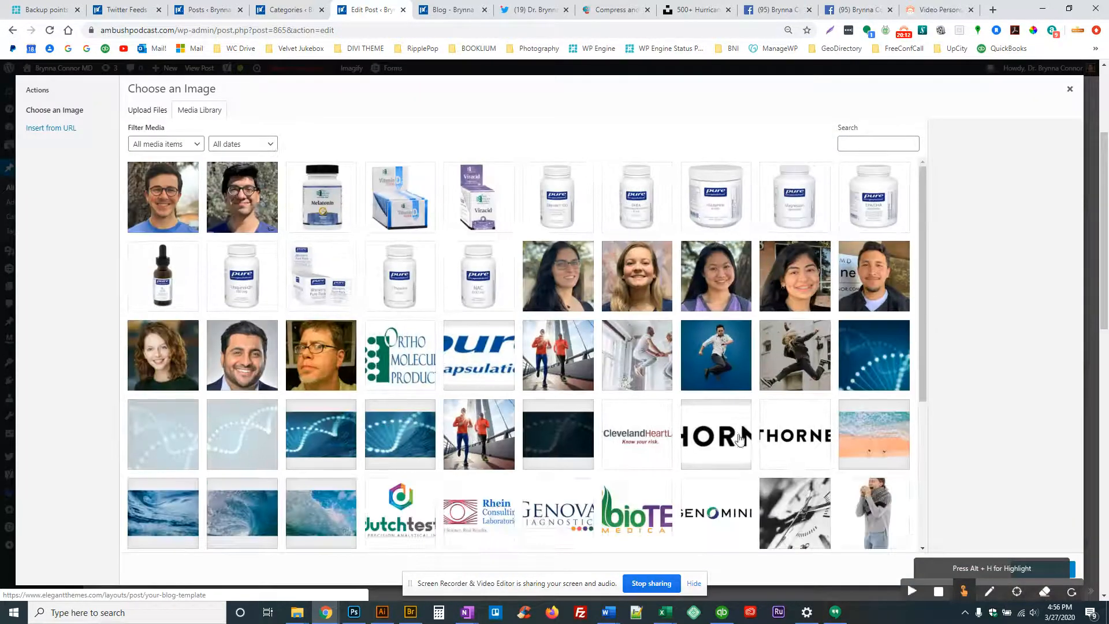
left_click(393, 435)
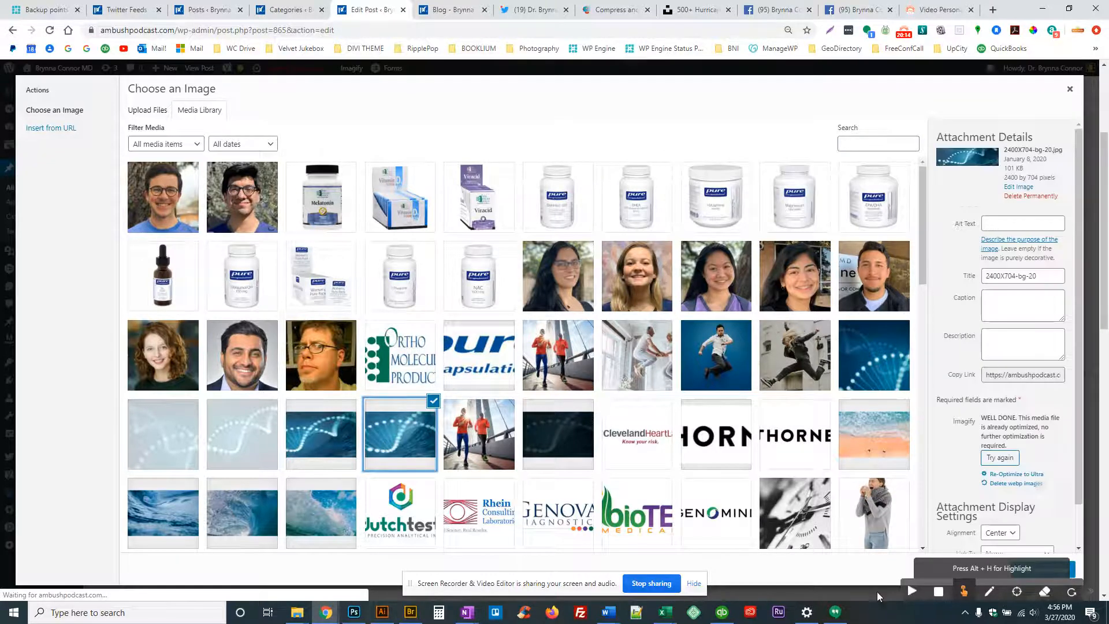
scroll(1040, 519, "down", 2)
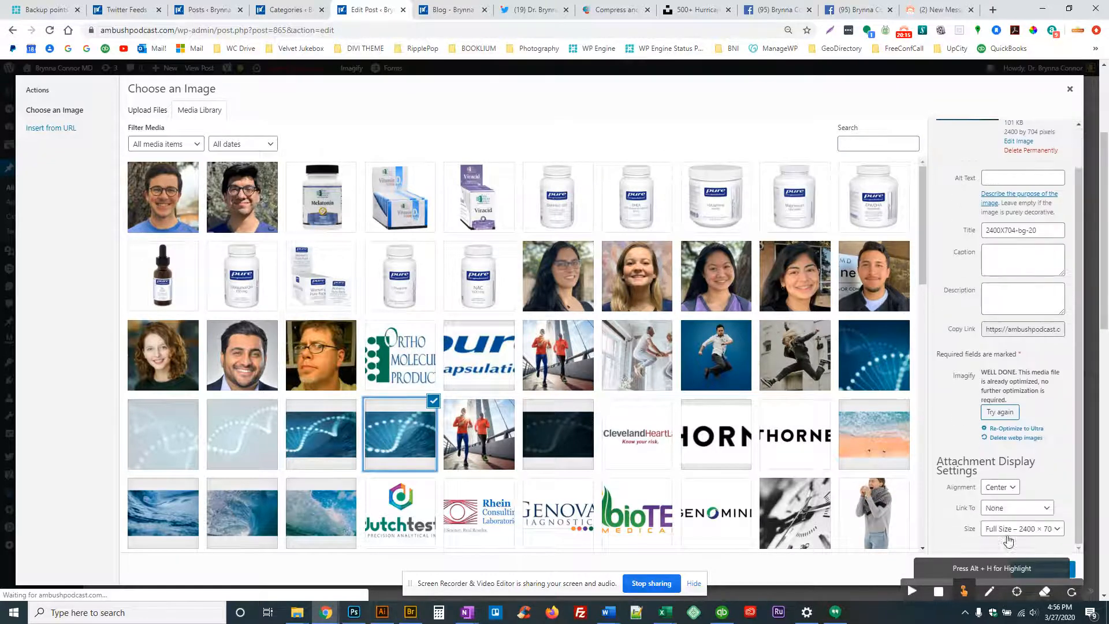
left_click(1073, 574)
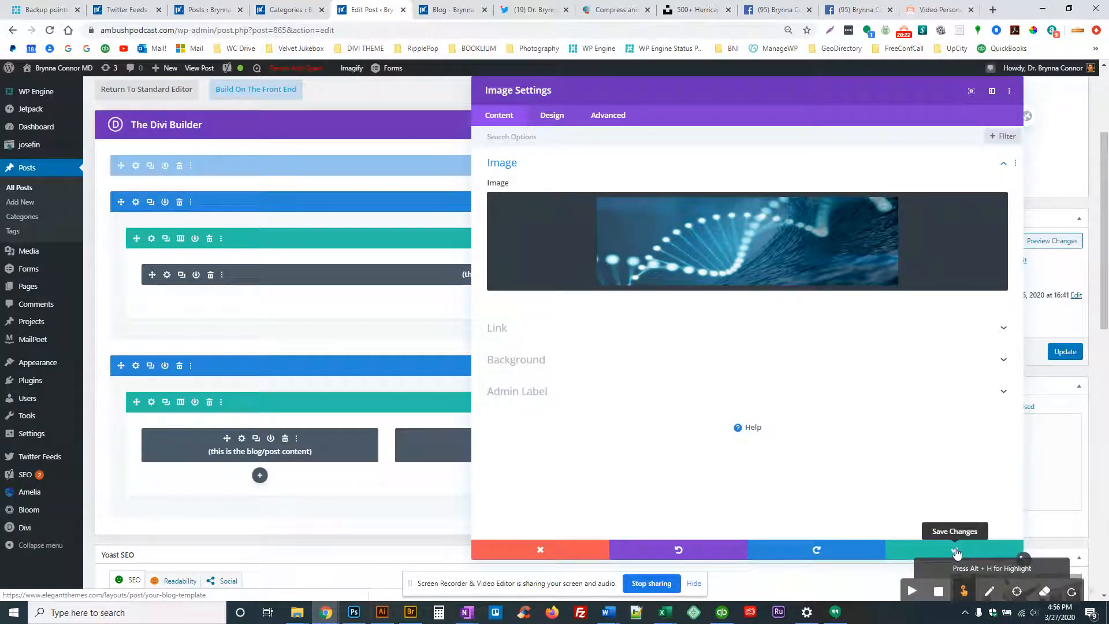
left_click(956, 553)
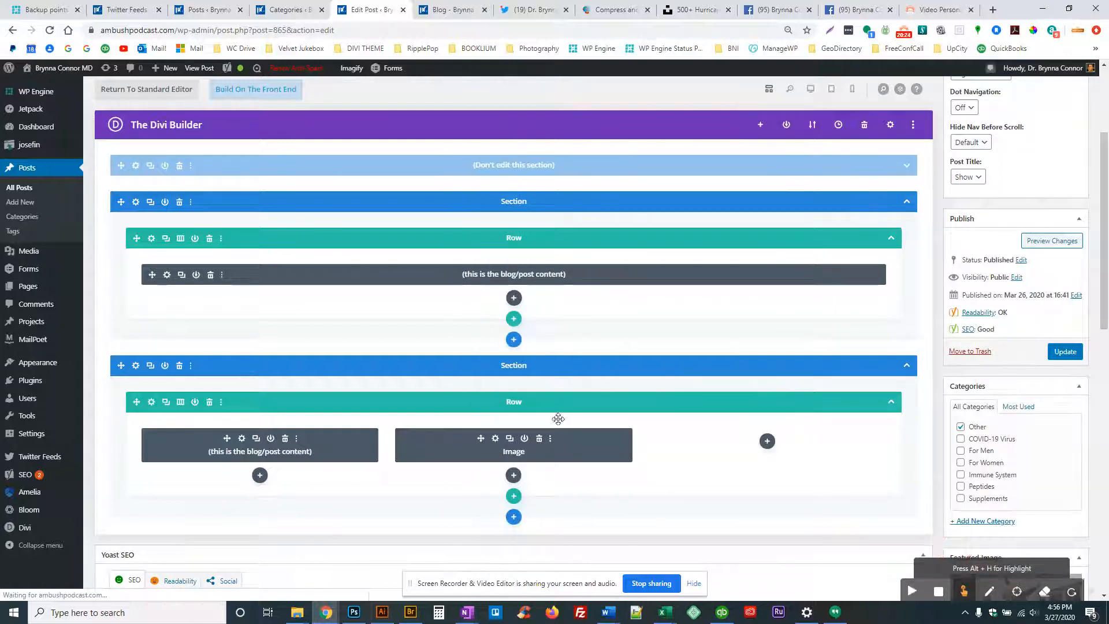
Delete the text module from the three-column row and fill the outer columns with two copies of the Image module
left_click(509, 440)
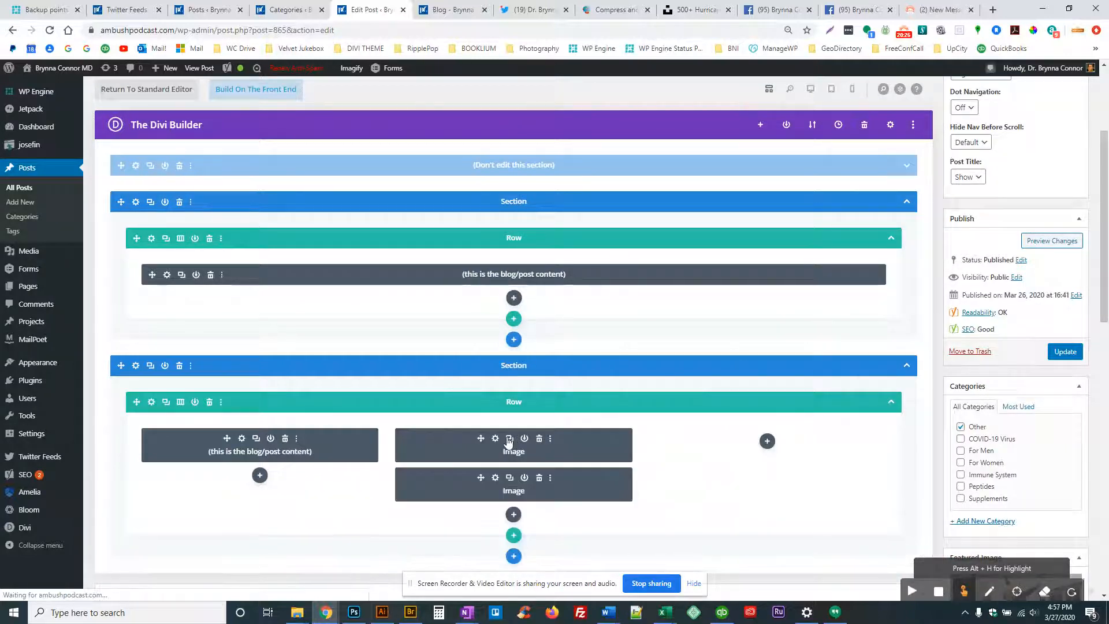
left_click(509, 440)
left_click(286, 438)
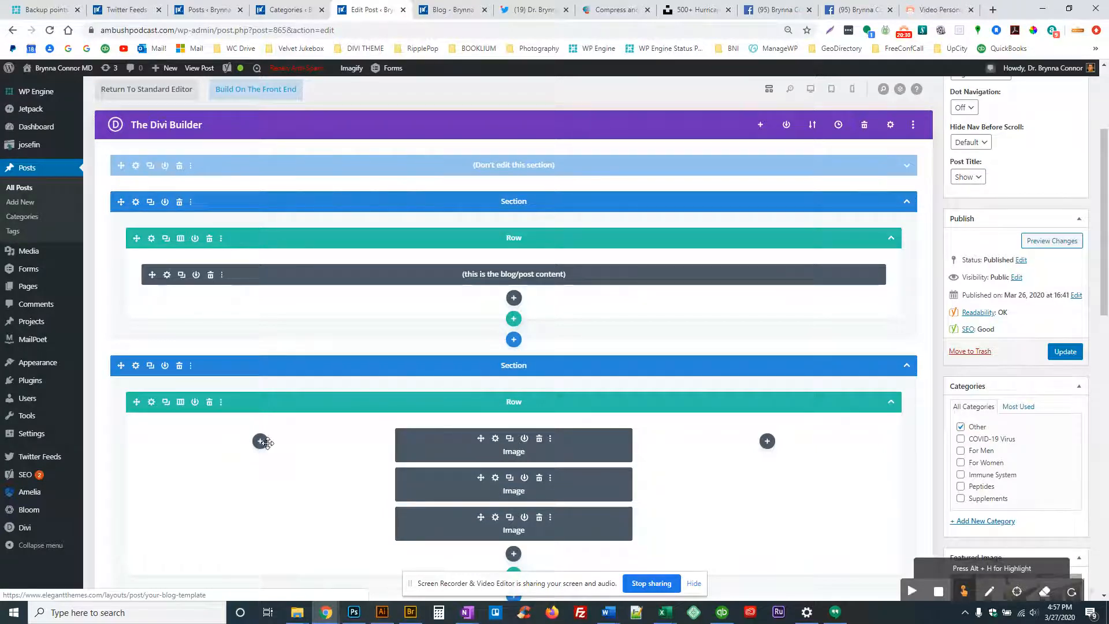
left_click_drag(267, 443, 265, 445)
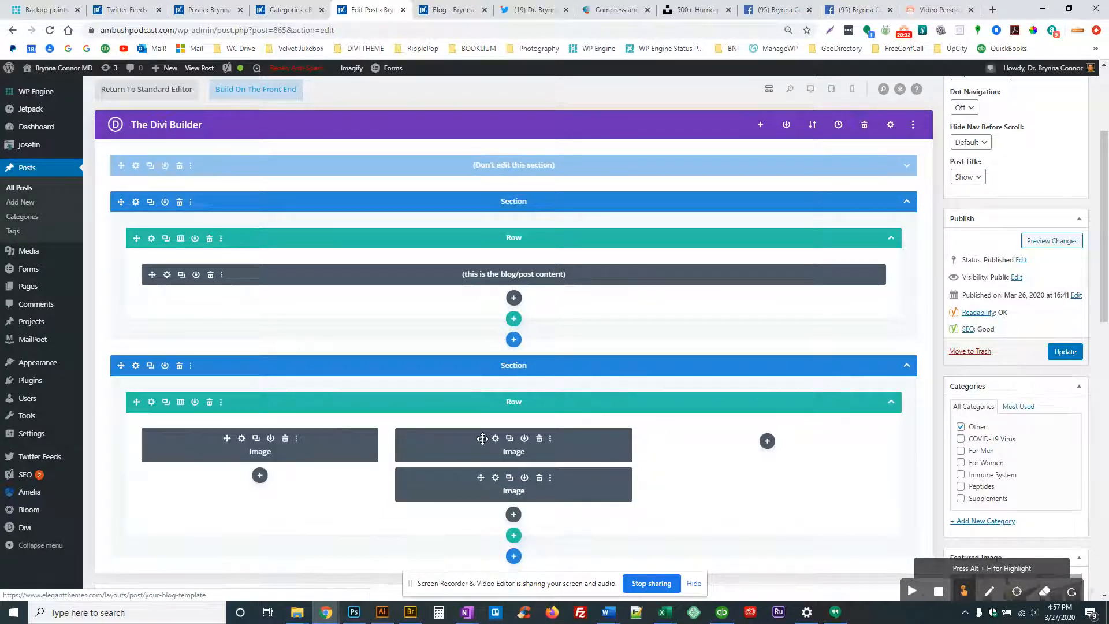
left_click_drag(767, 441, 758, 446)
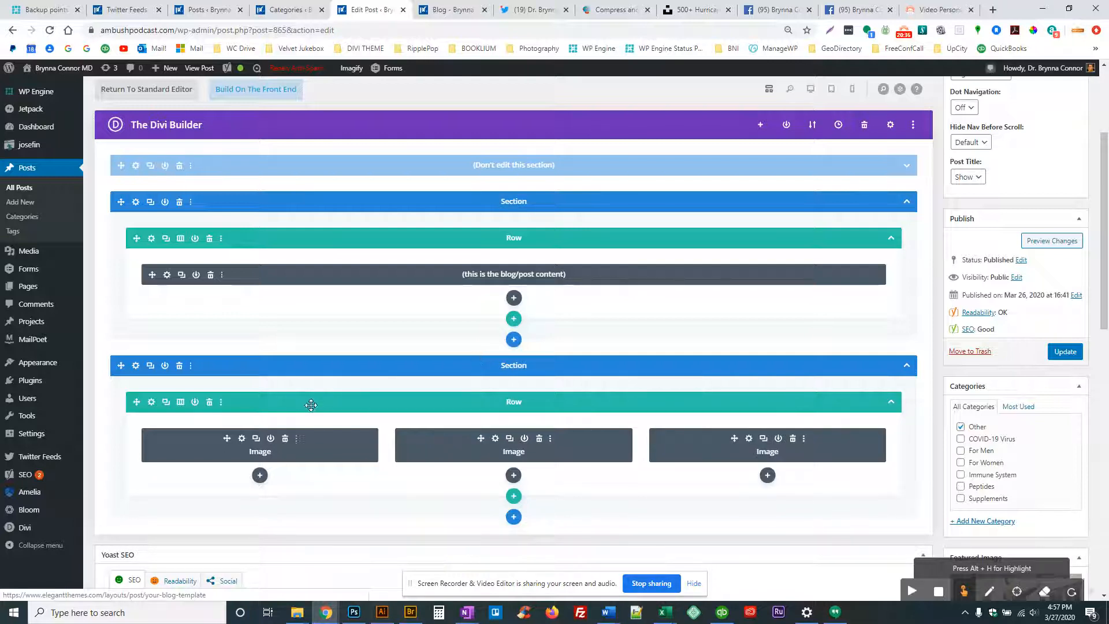
Move the three-image row into the section above, below the blog content row, and delete the emptied section
mouse_move(309, 386)
left_mouse_down()
mouse_move(300, 239)
mouse_move(312, 404)
mouse_move(314, 365)
left_mouse_up()
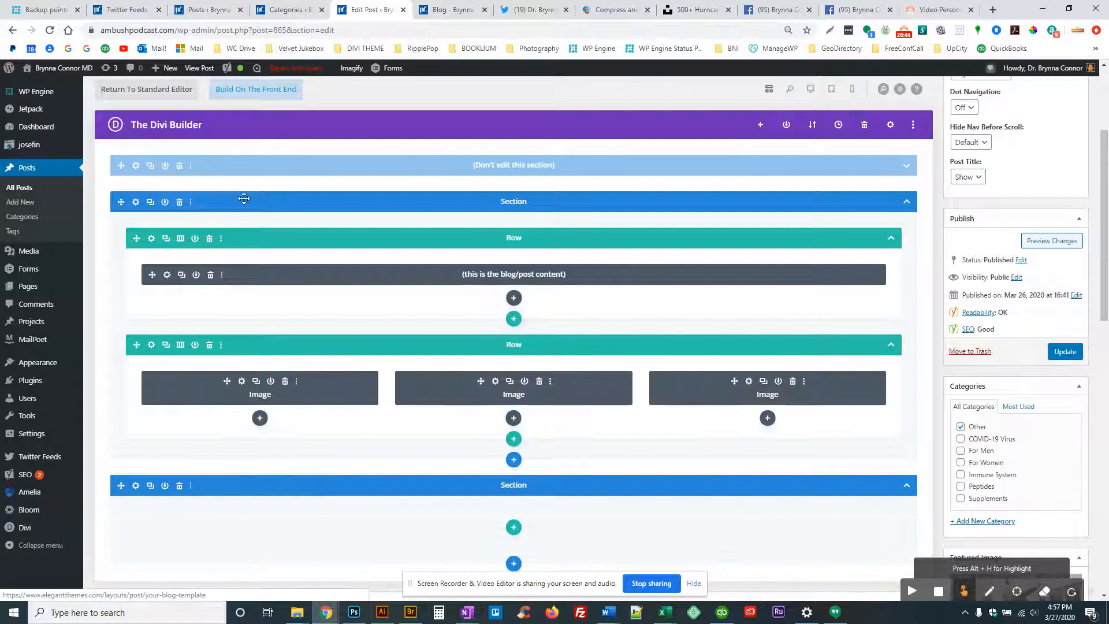
left_click(179, 486)
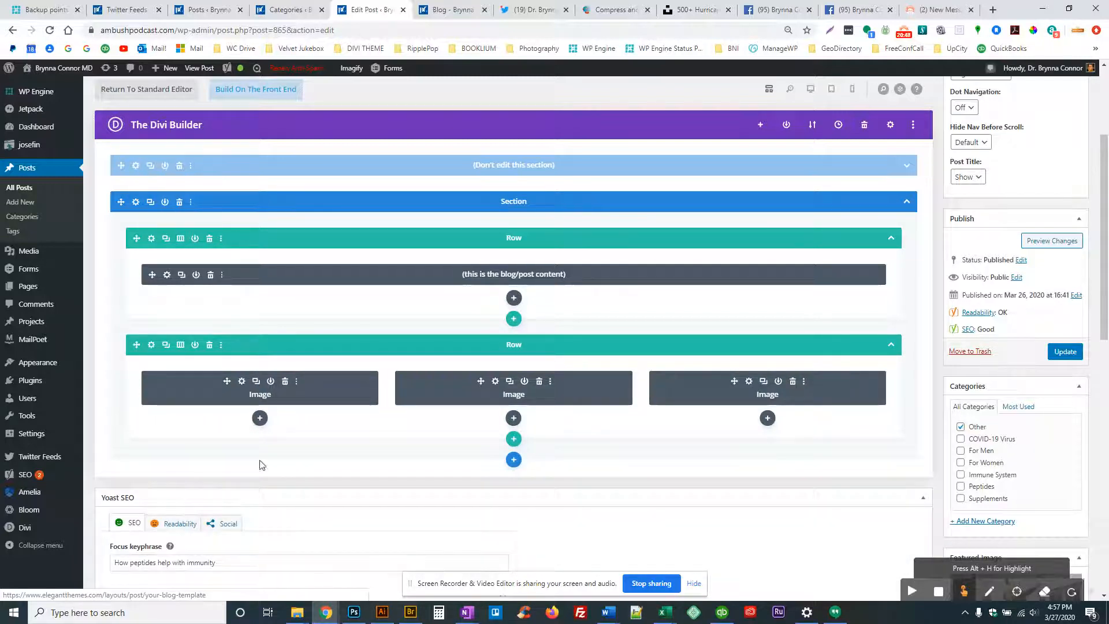
Duplicate the combined section, keeping only the blog content row in the first section and only the image row in the copy
left_click(150, 203)
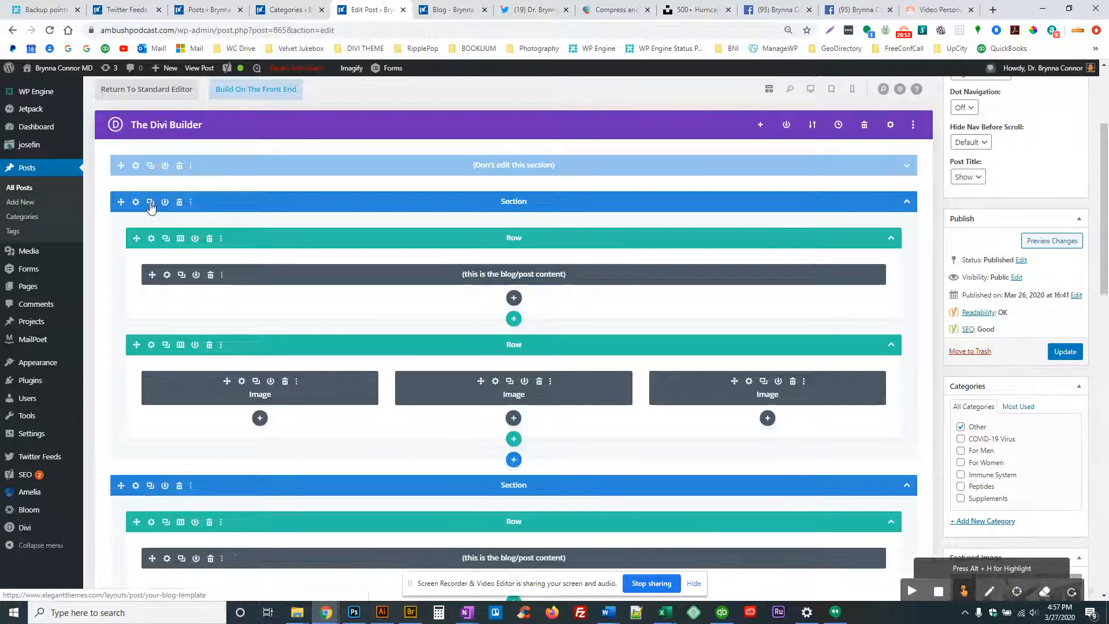
left_click(210, 346)
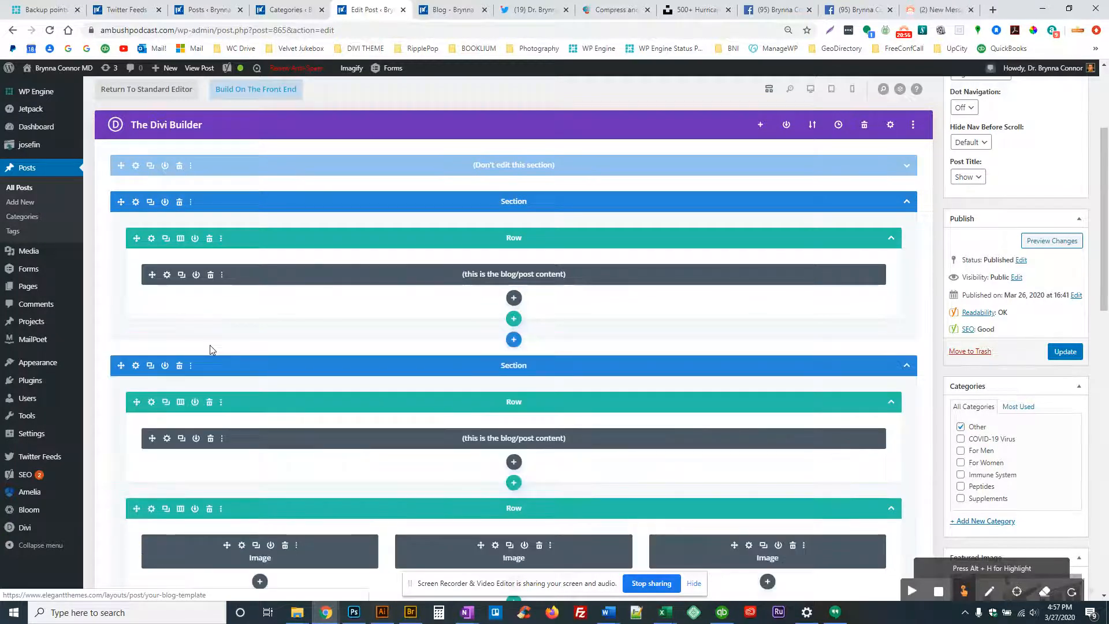
left_click(210, 403)
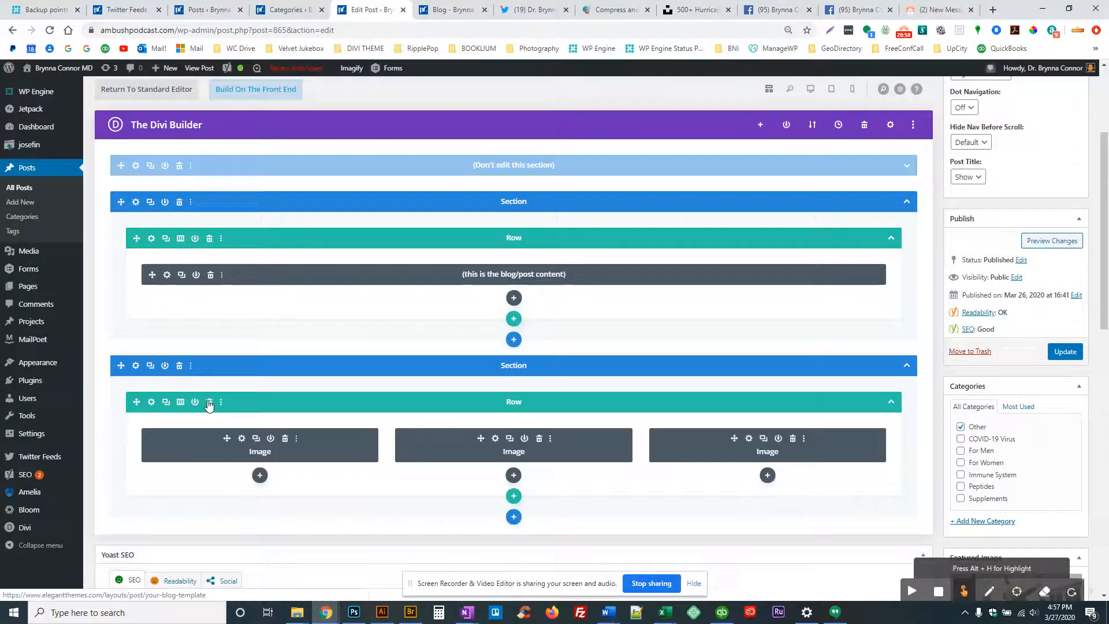
Switch the Divi Builder from the wireframe to the desktop visual view and locate the three-image section below the blog content
left_click(136, 366)
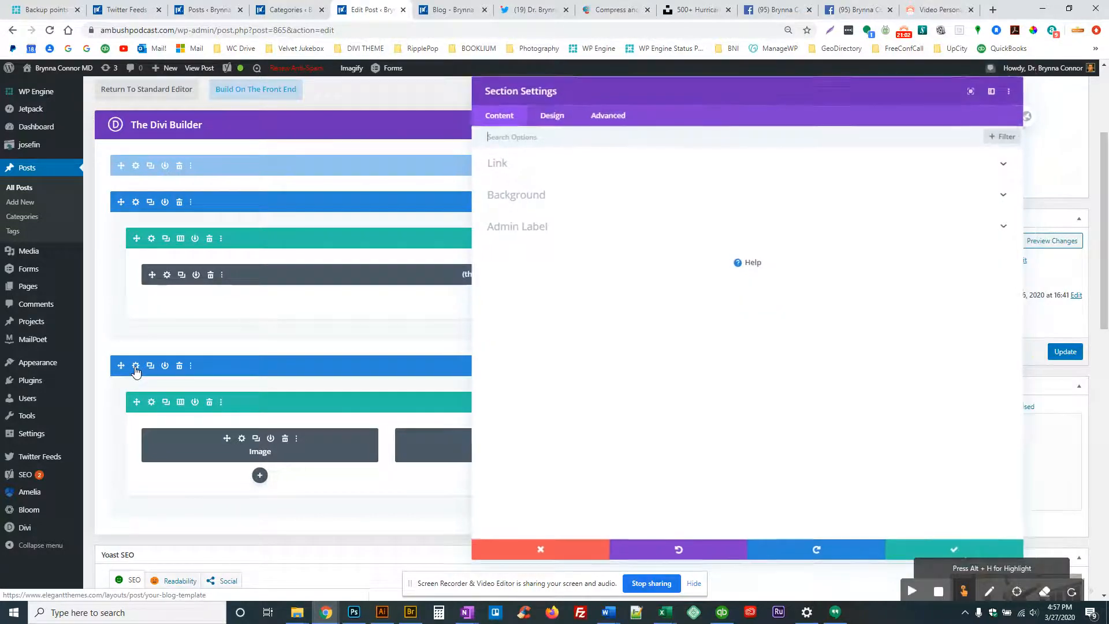
left_click(547, 551)
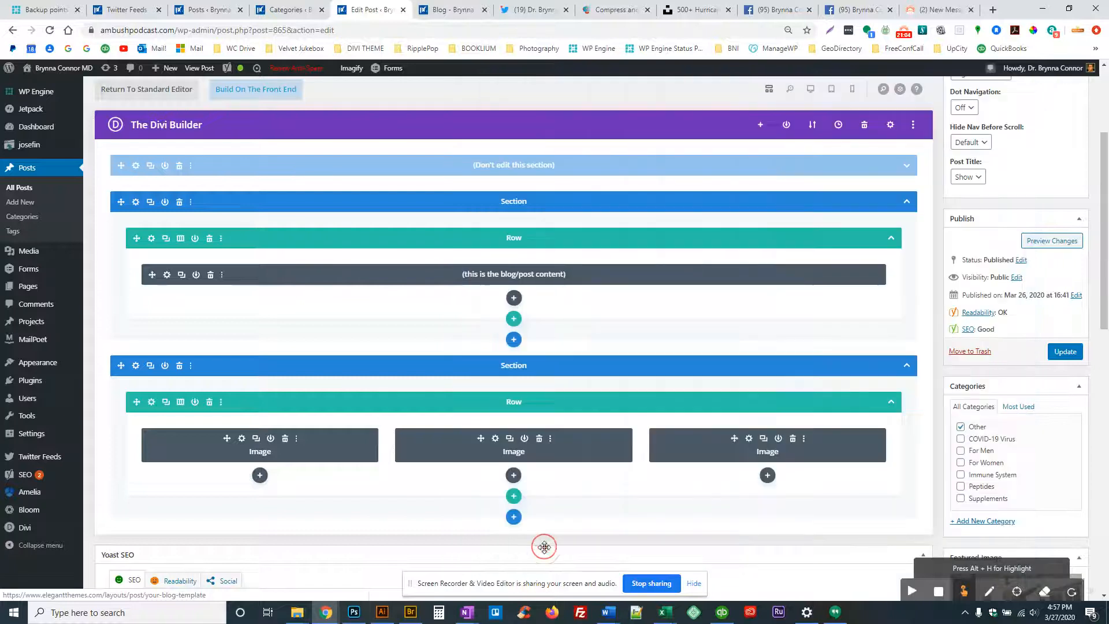
left_click(811, 90)
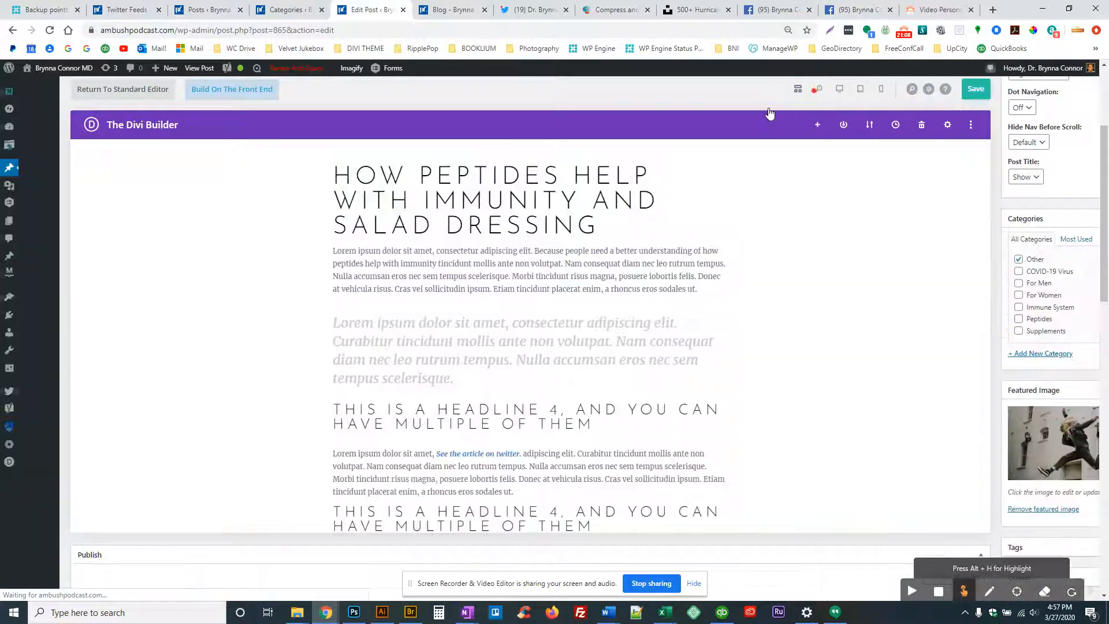
scroll(454, 376, "down", 3)
scroll(454, 376, "down", 4)
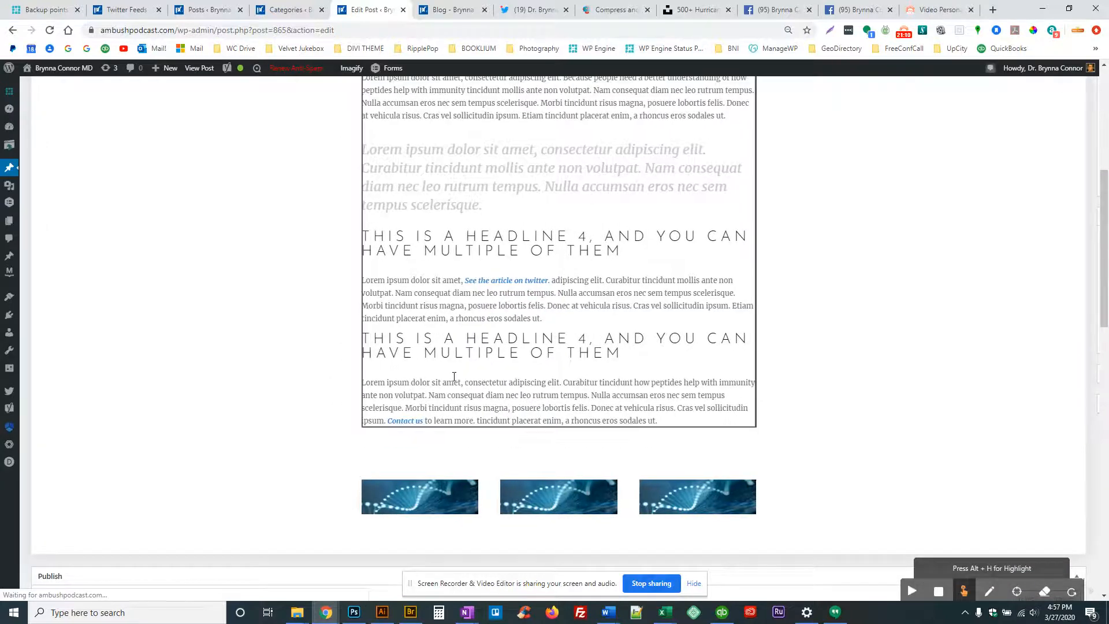
mouse_move(286, 310)
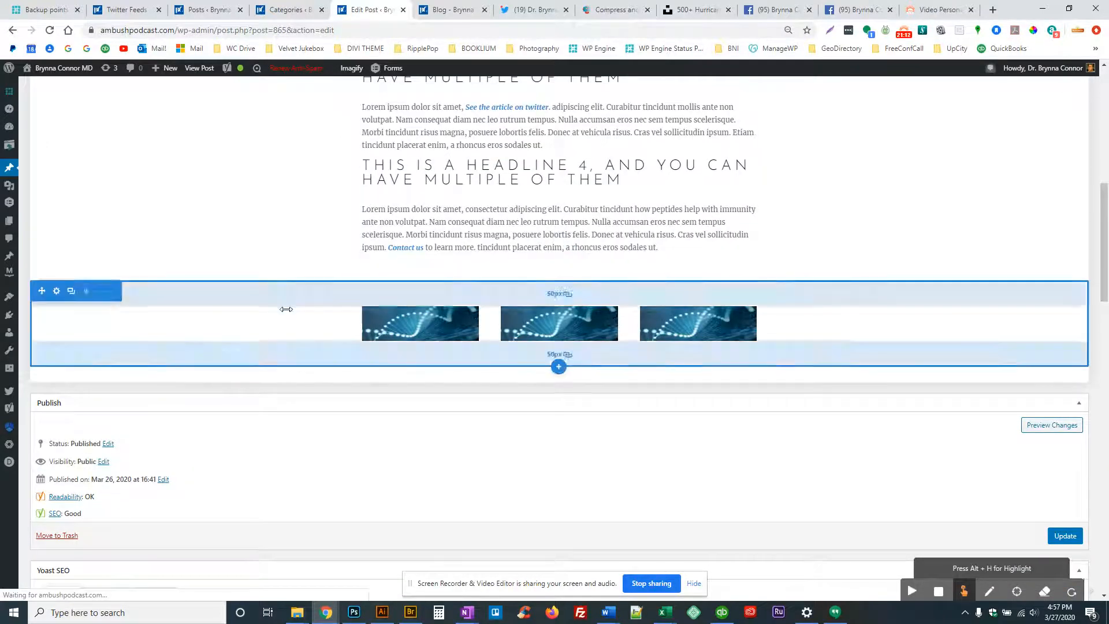
Set the three-image section's background color to the saved light gray #eeeeee and save the section settings
left_click(56, 292)
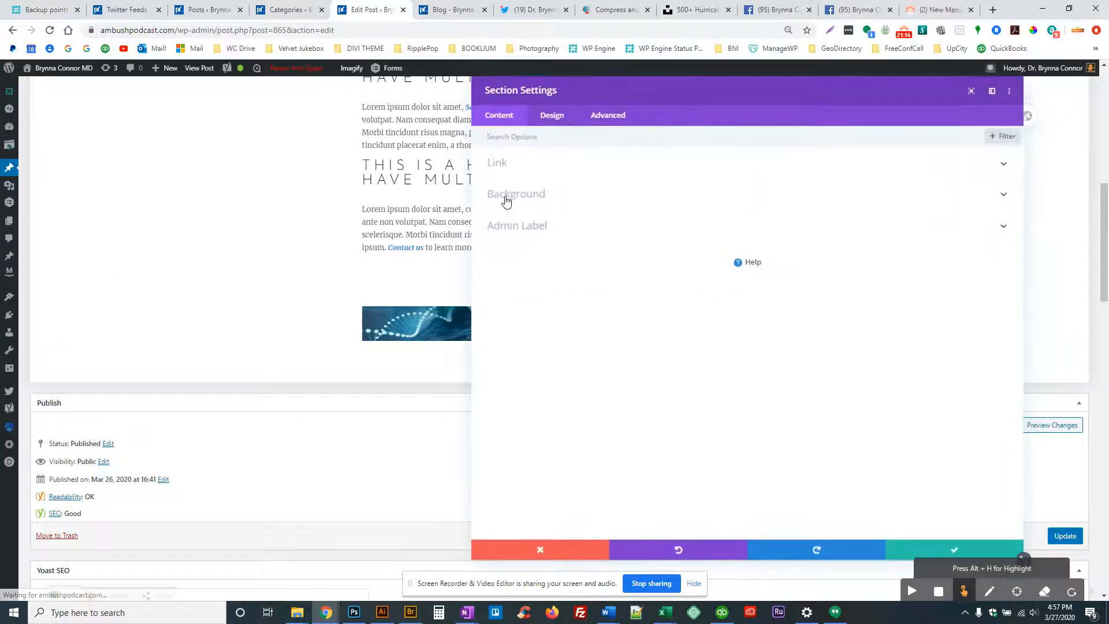
left_click(506, 198)
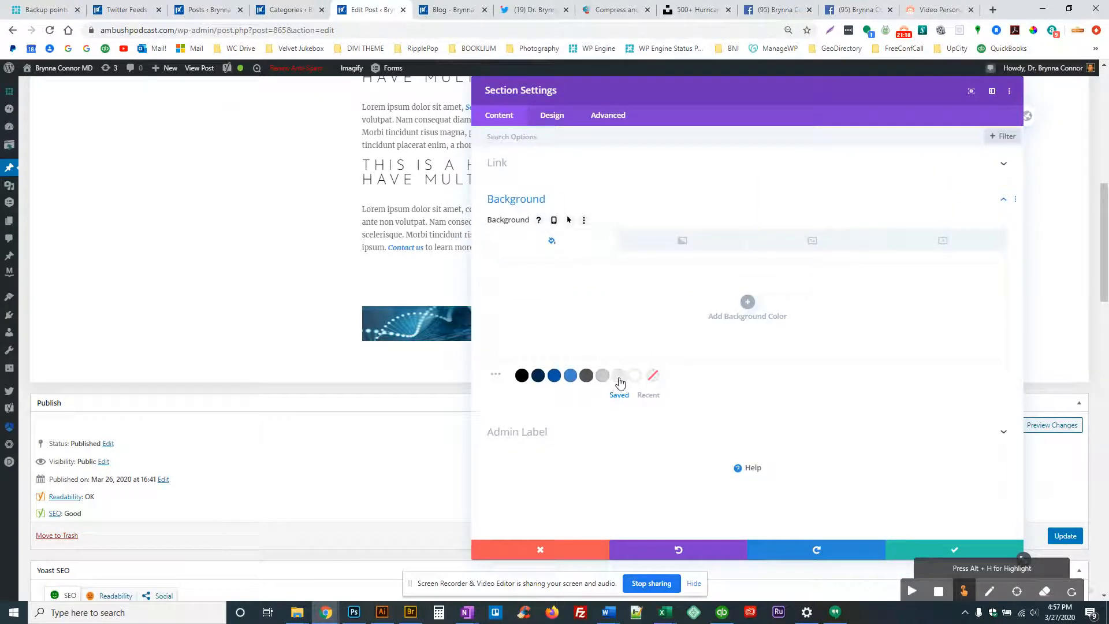
left_click(618, 377)
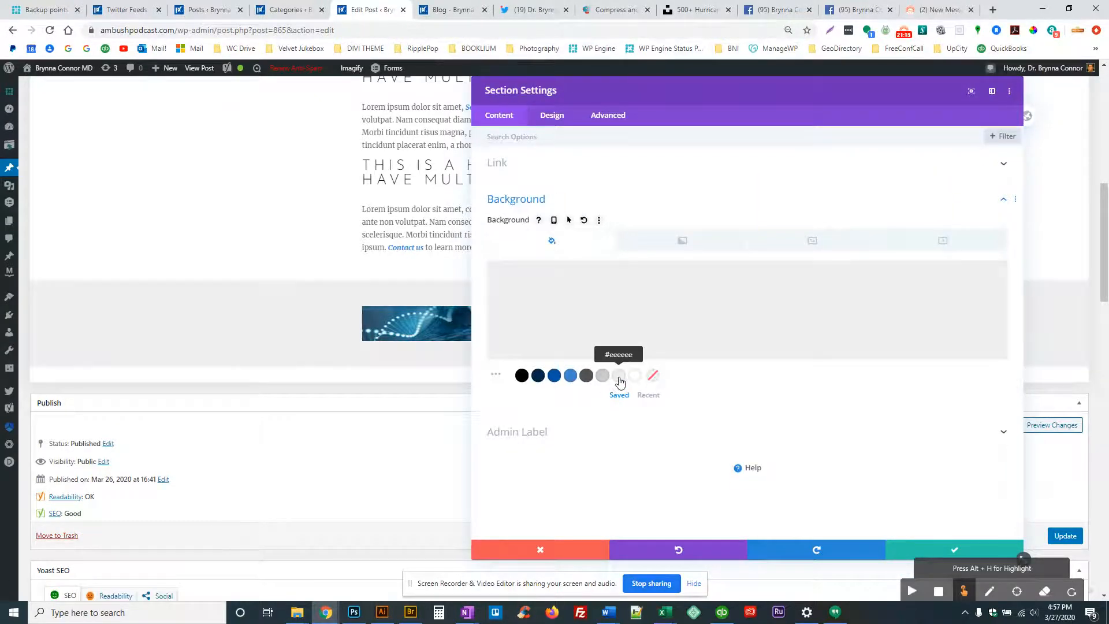
left_click(950, 548)
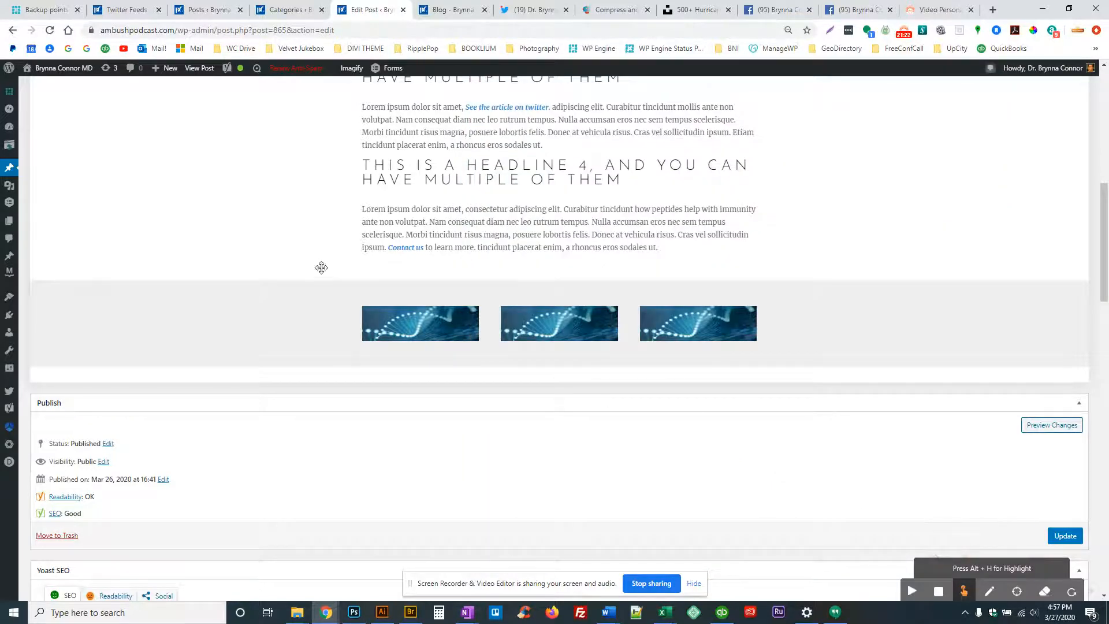
Review the page layout around the gray image section and save the post in the Divi Builder
scroll(260, 231, "down", 1)
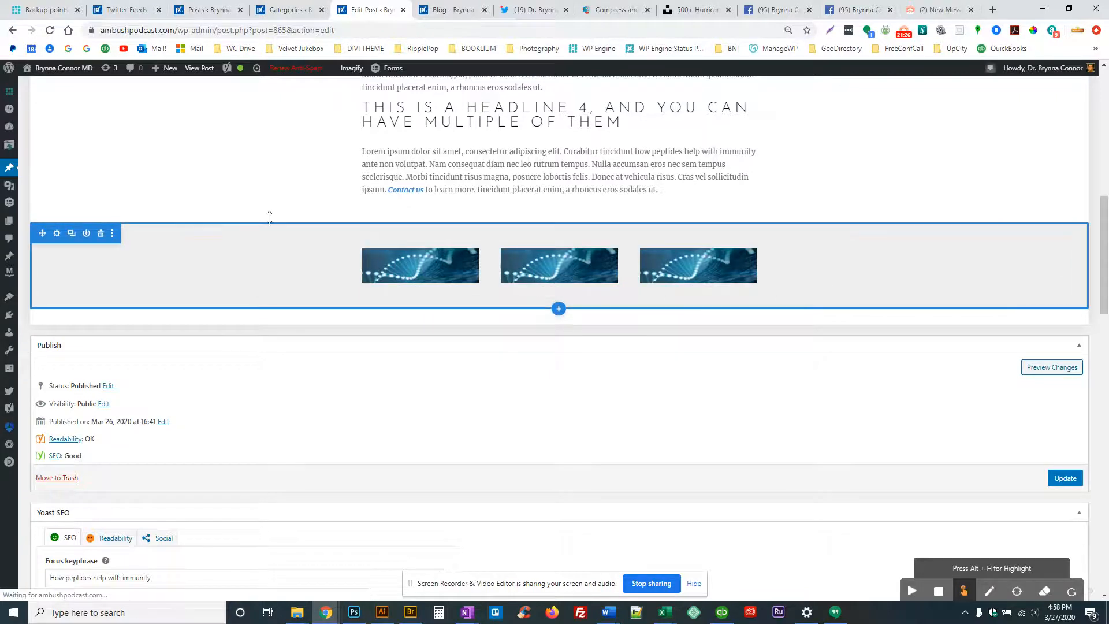
scroll(271, 222, "up", 2)
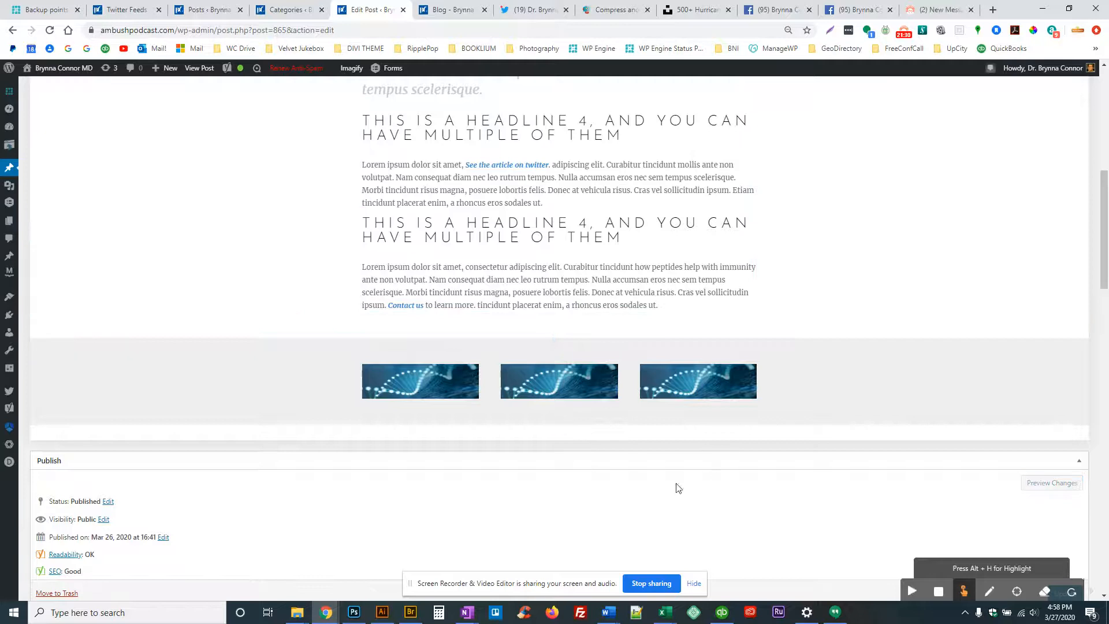
scroll(538, 355, "up", 8)
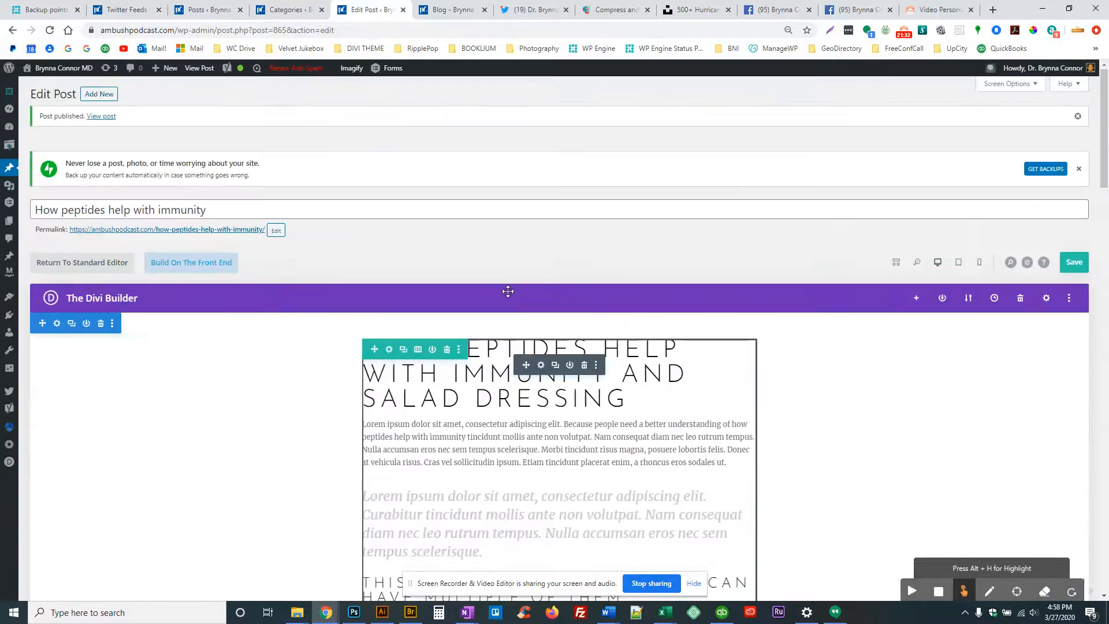
left_click(1073, 264)
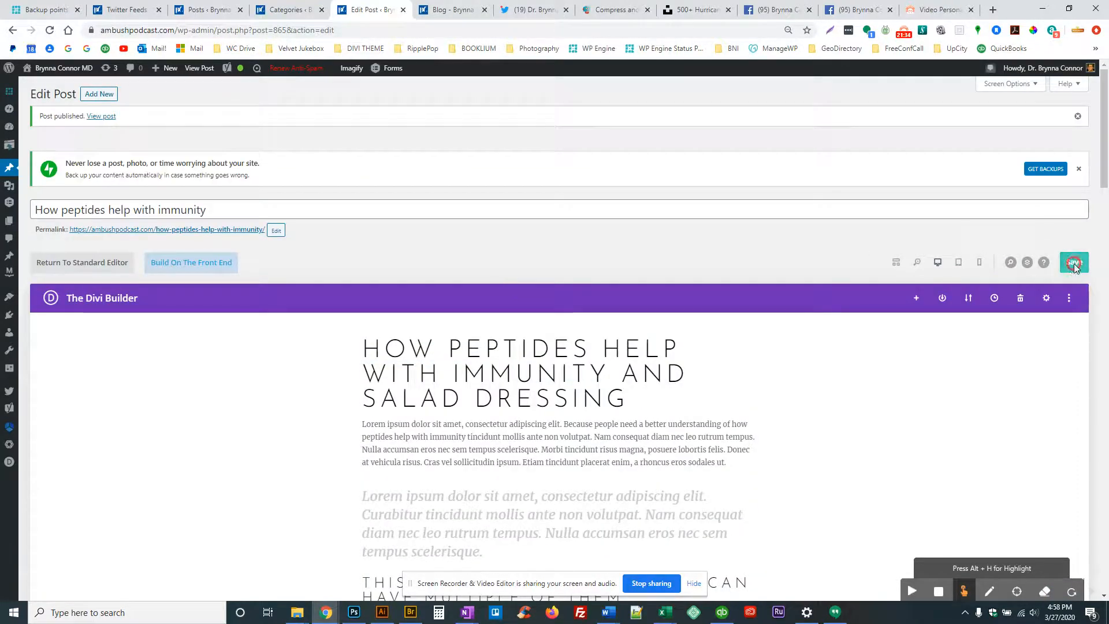